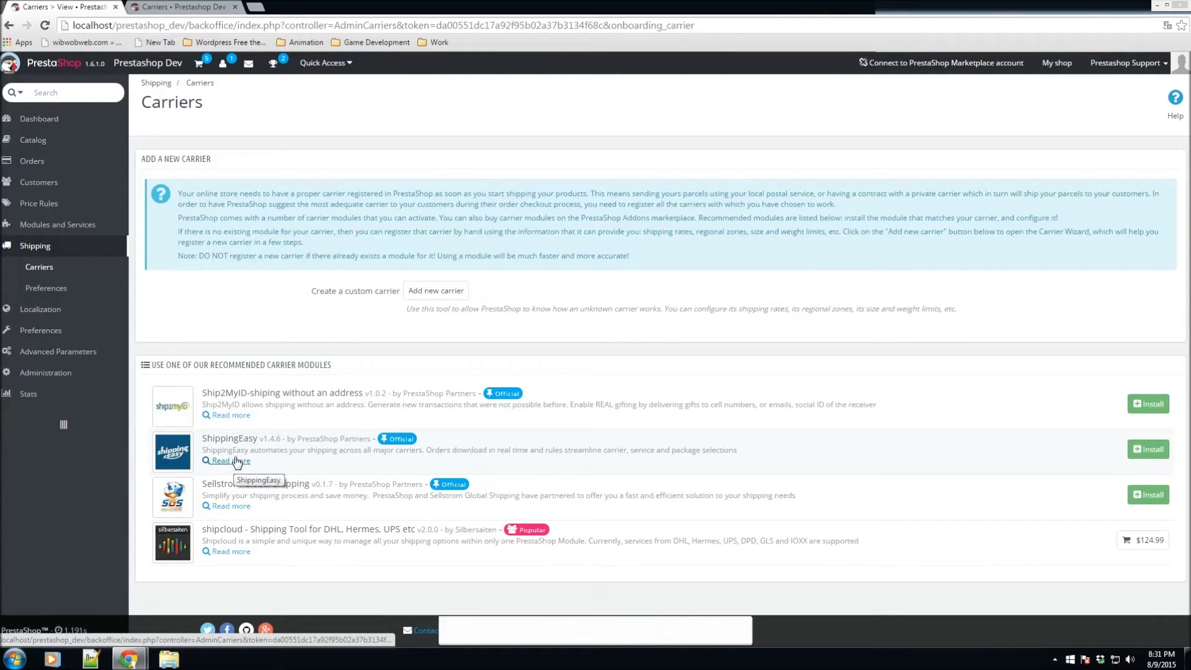
Start a new custom carrier named "Ground shipping" with a transit time of "3 -5 days".
left_click(425, 297)
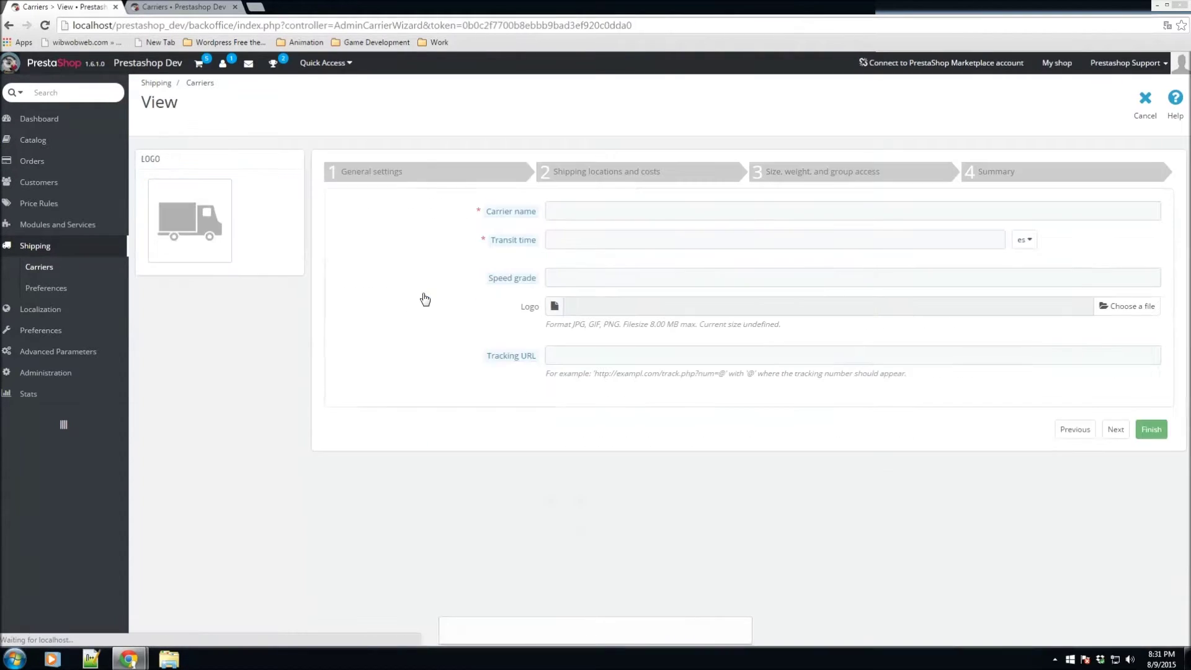
mouse_move(505, 222)
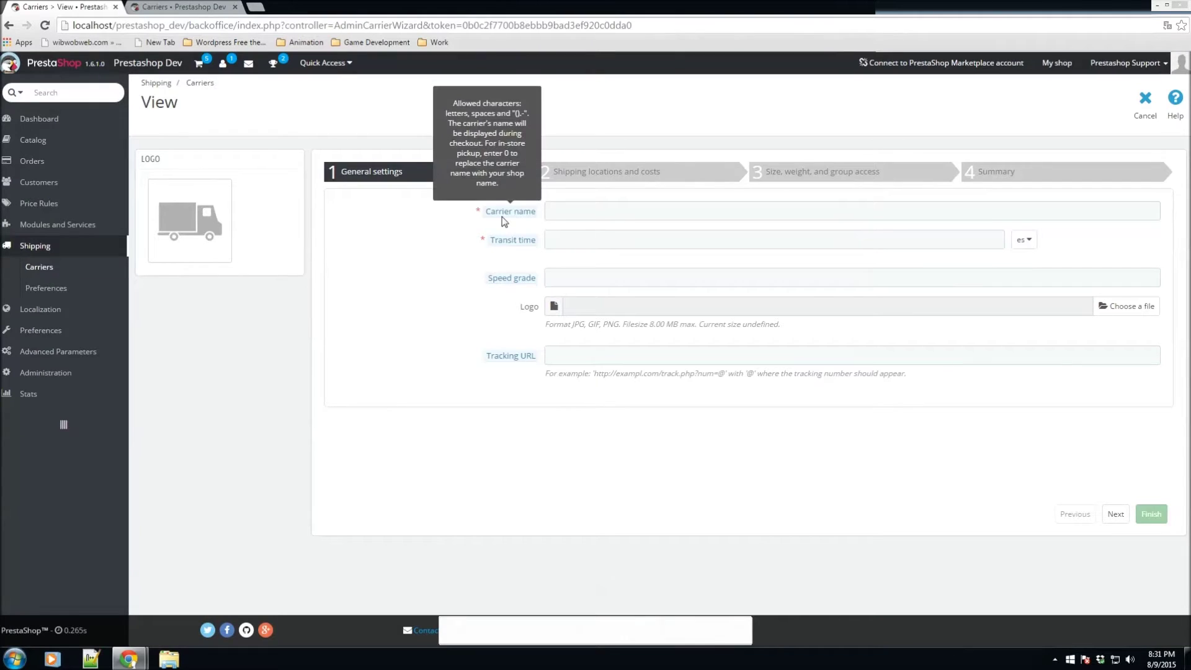
left_click(579, 212)
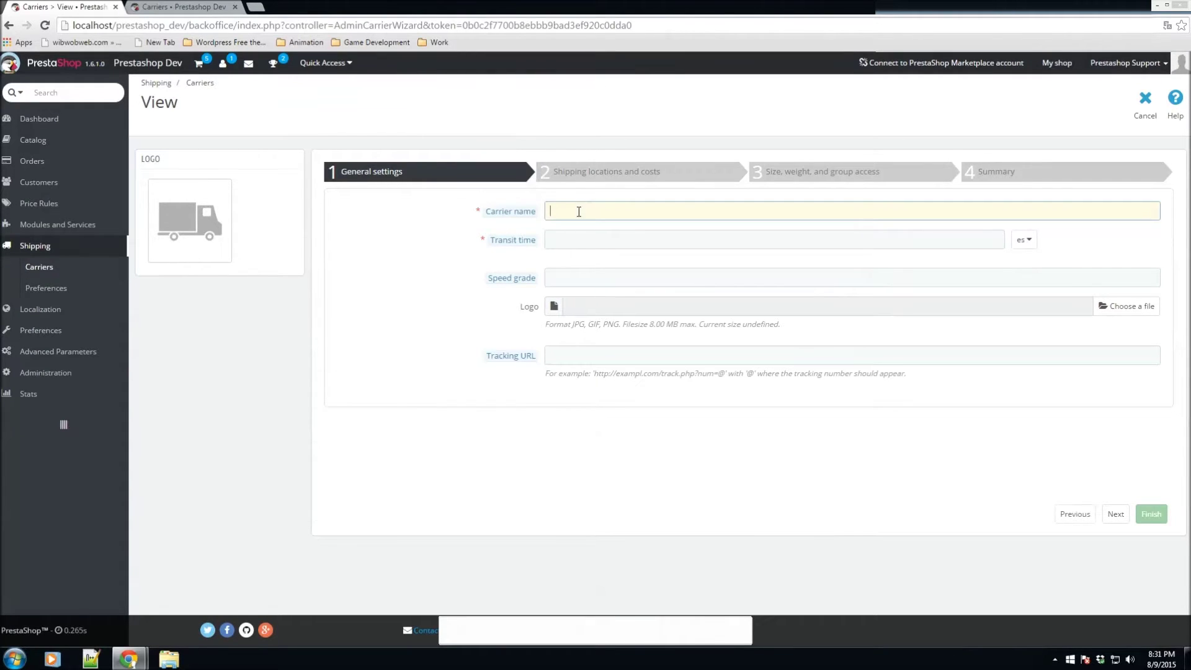
type("Ground shipping")
left_click(620, 240)
type("3 -5 days")
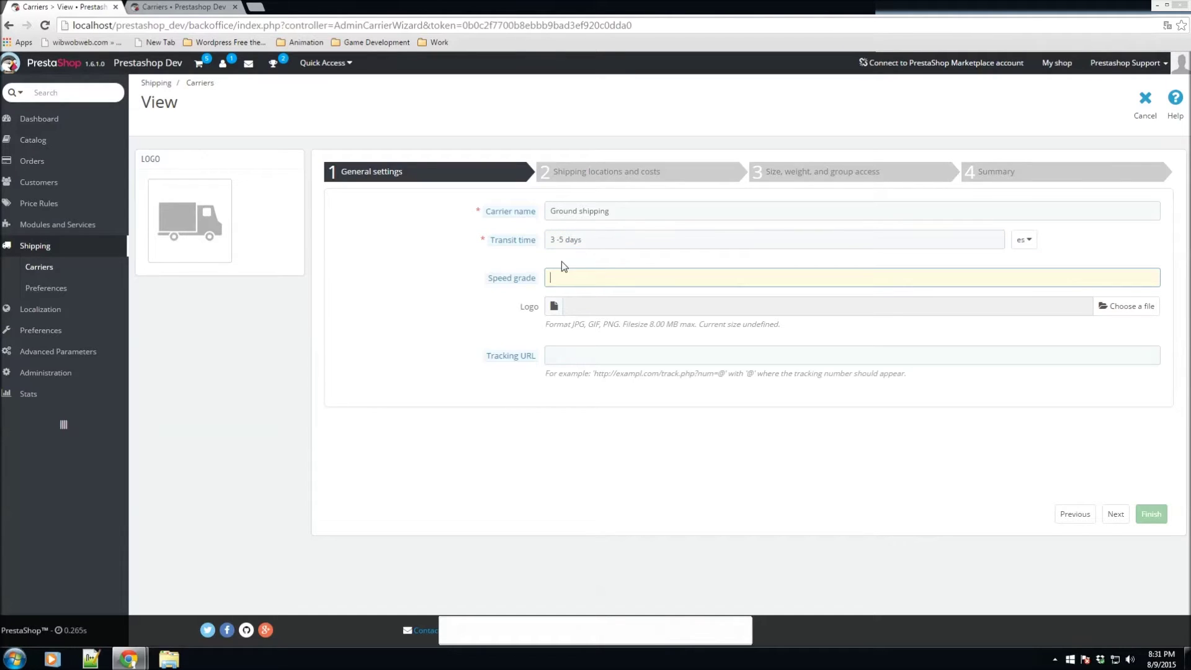
Set the carrier's speed grade to 5 and review the example format for the tracking URL.
mouse_move(520, 280)
type("5")
mouse_move(523, 364)
left_click_drag(545, 374, 910, 375)
left_click(934, 381)
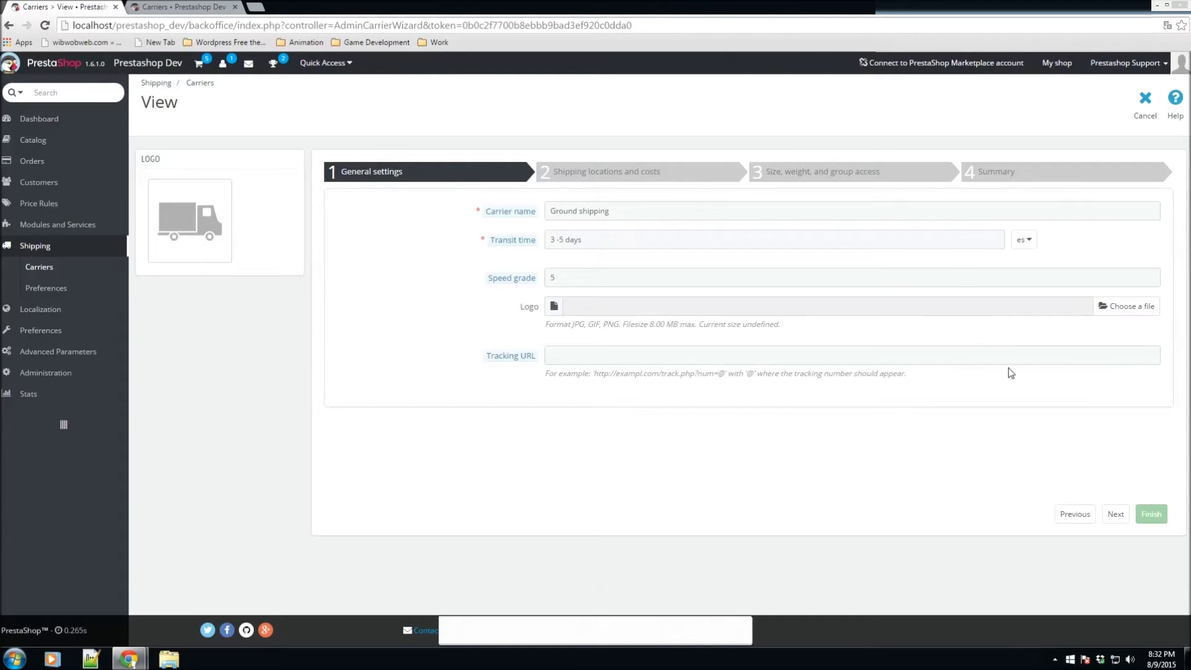
Proceed to the carrier's shipping locations and costs and enable adding handling costs.
left_click(1114, 515)
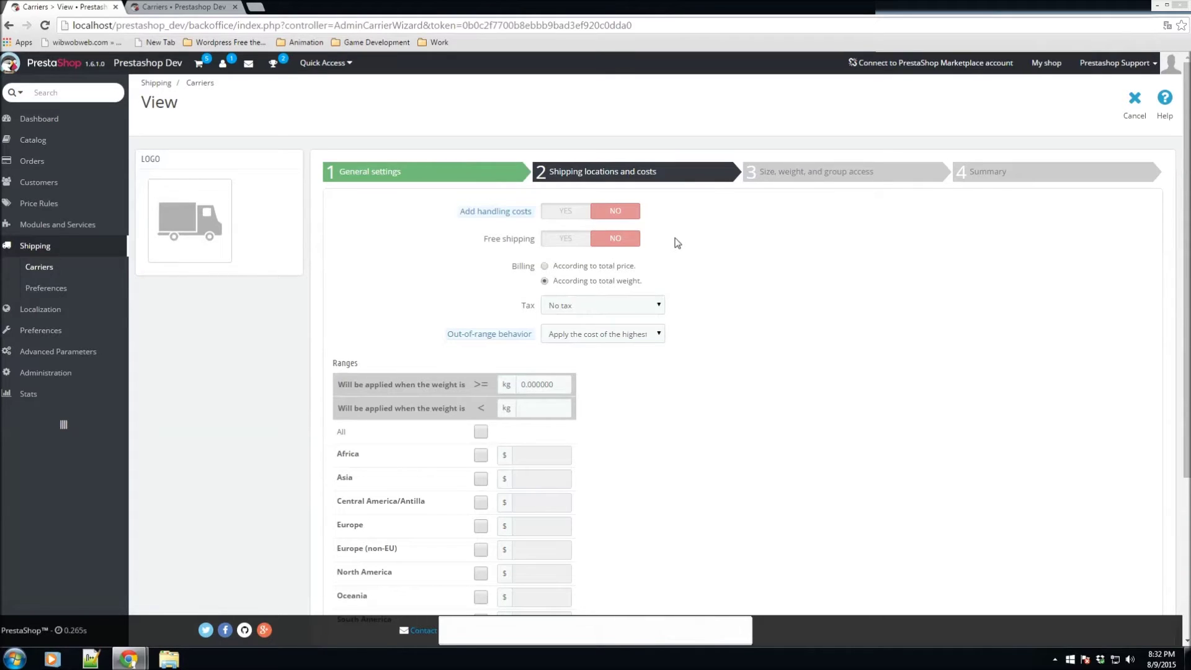
mouse_move(510, 214)
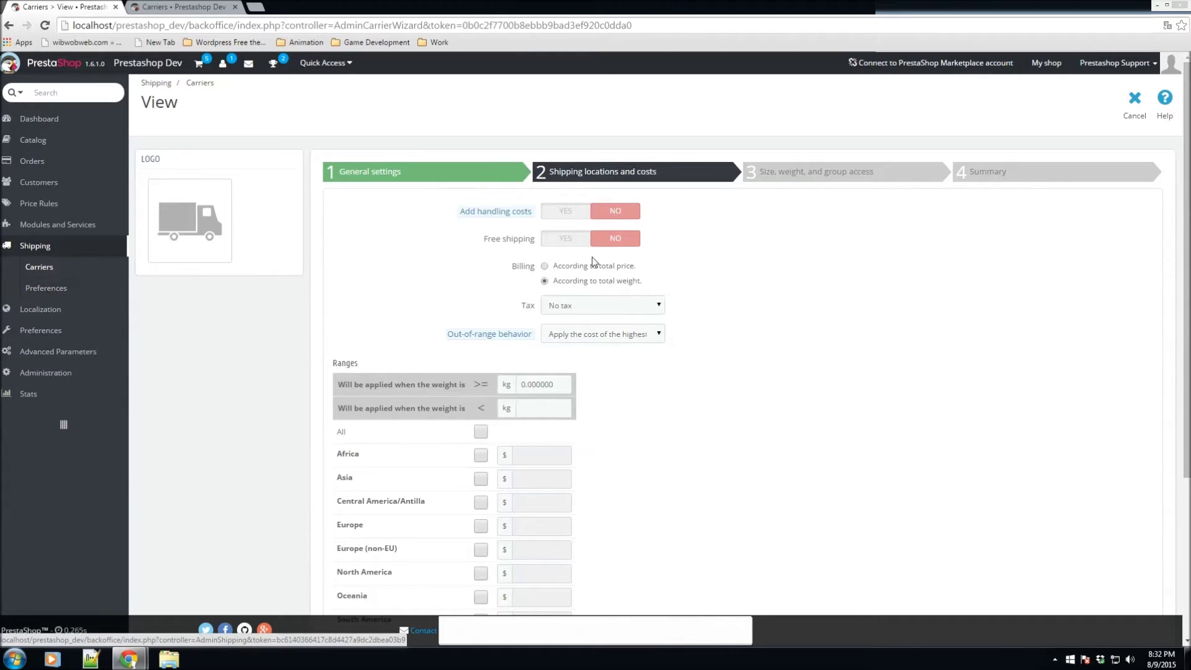
left_click(573, 215)
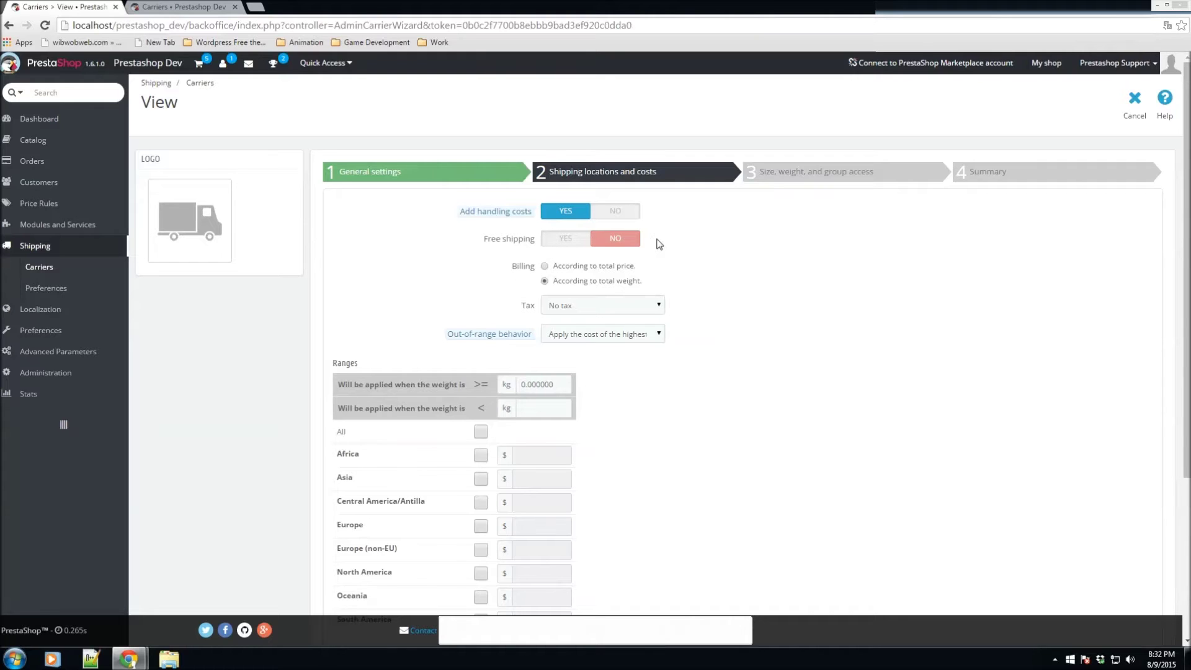
left_click(573, 245)
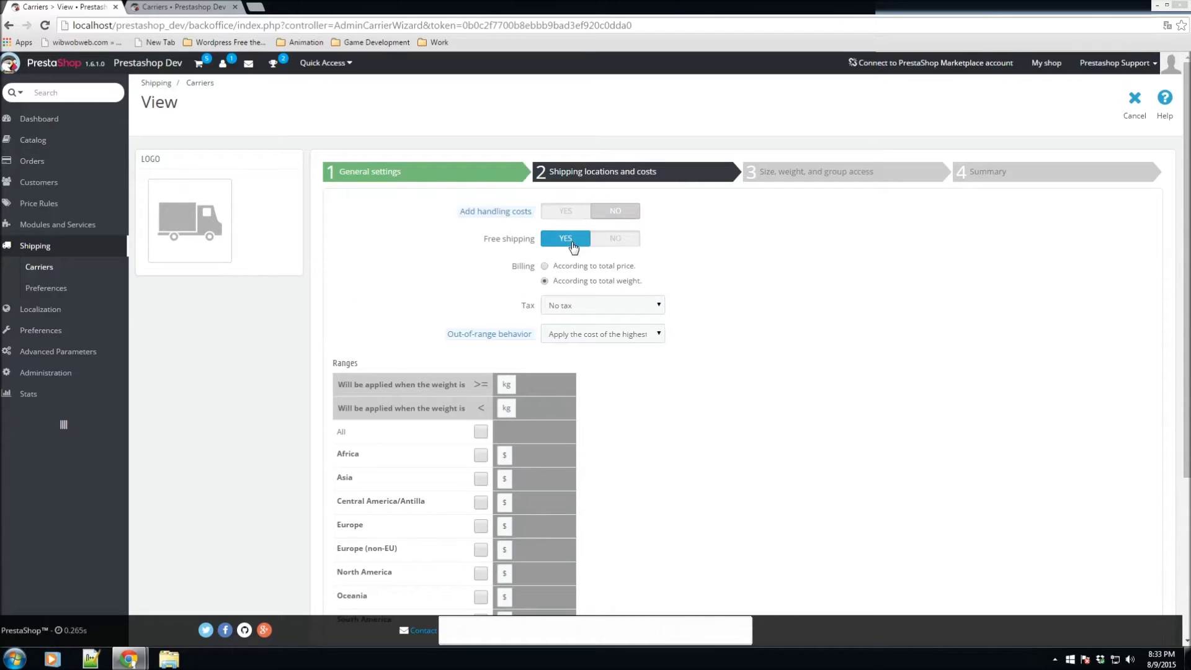
scroll(542, 433, "down", 2)
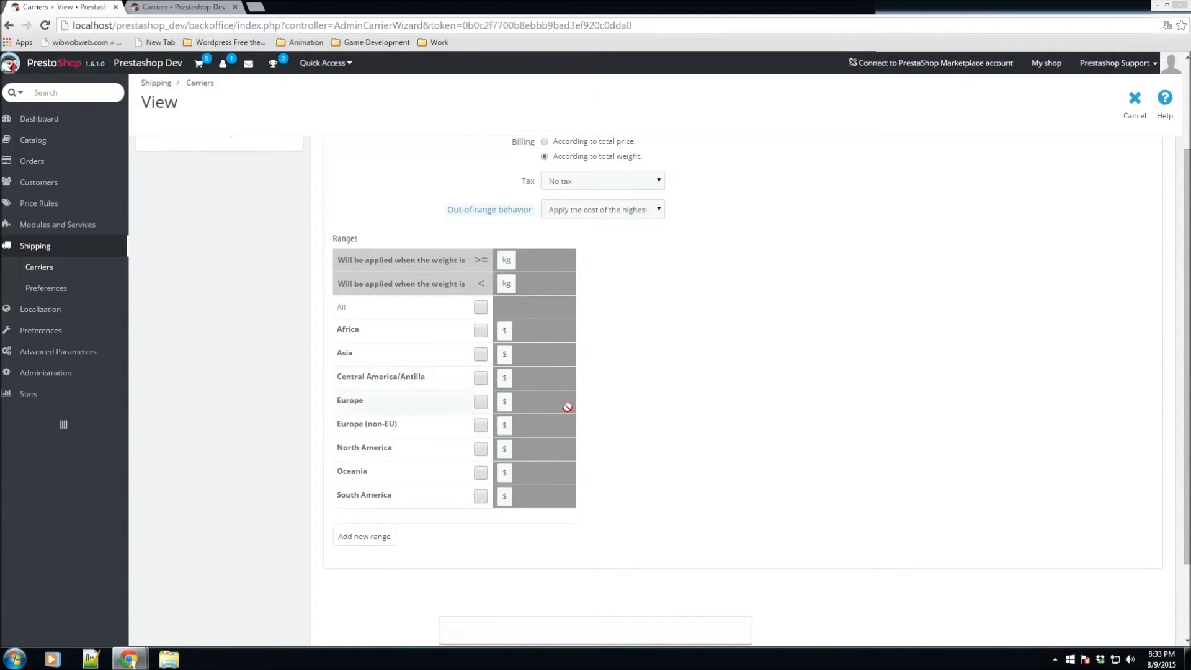
scroll(576, 379, "up", 2)
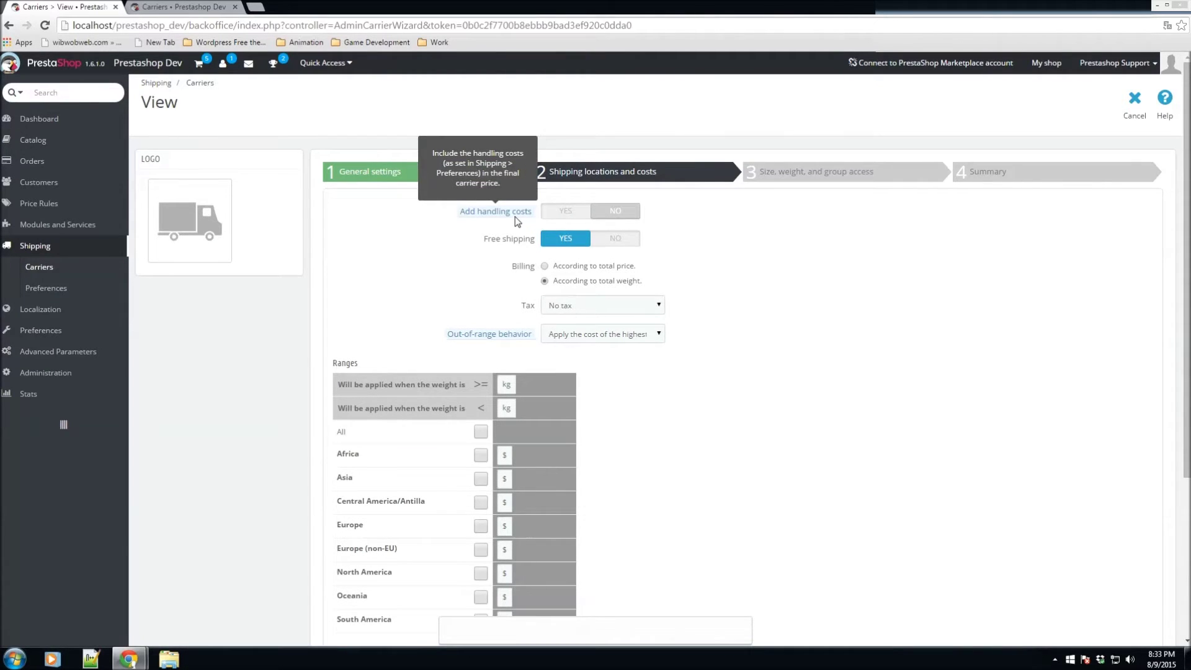
left_click(622, 247)
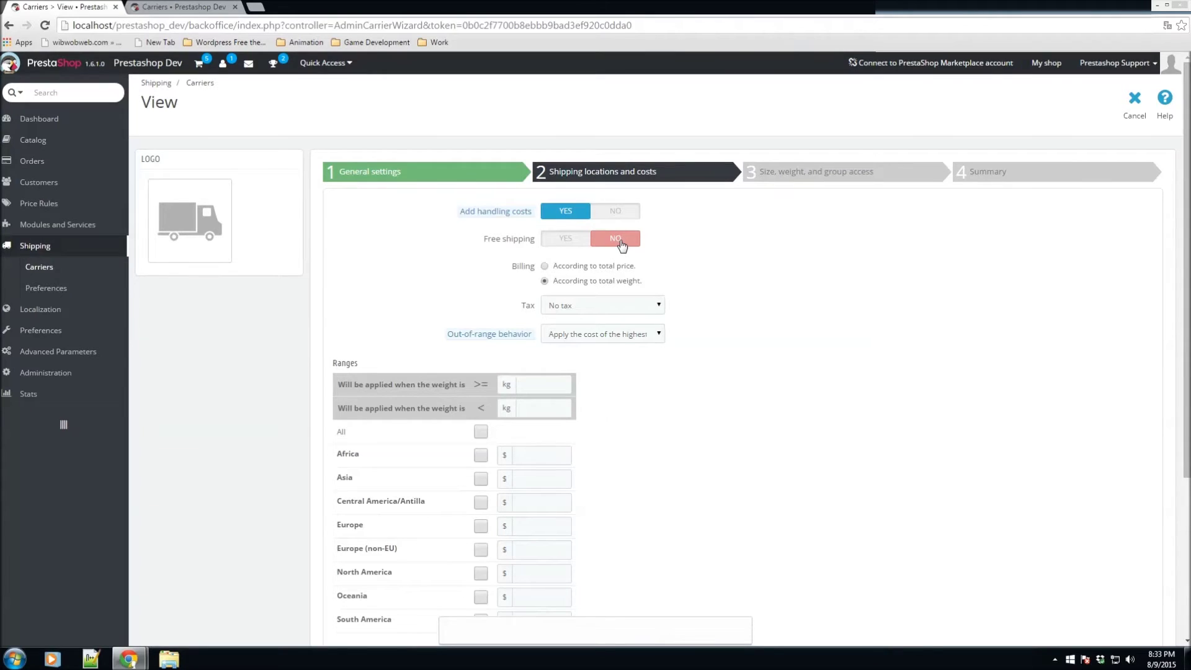
Bill the carrier according to total price, with No tax applied.
scroll(563, 308, "down", 1)
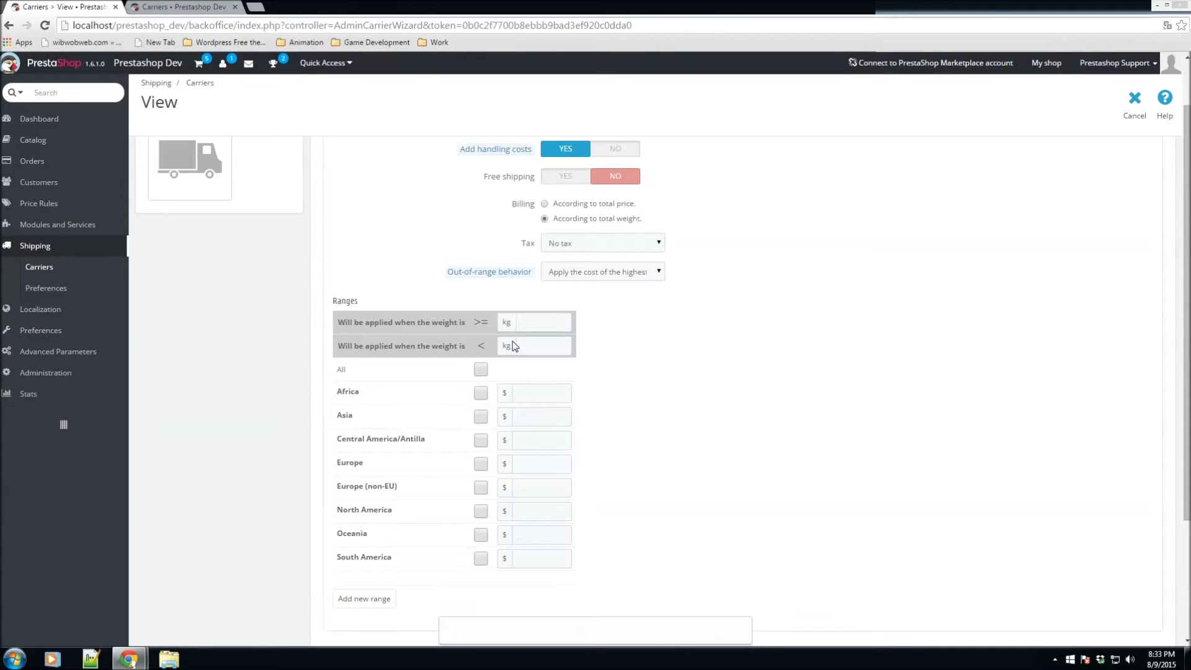
left_click(545, 204)
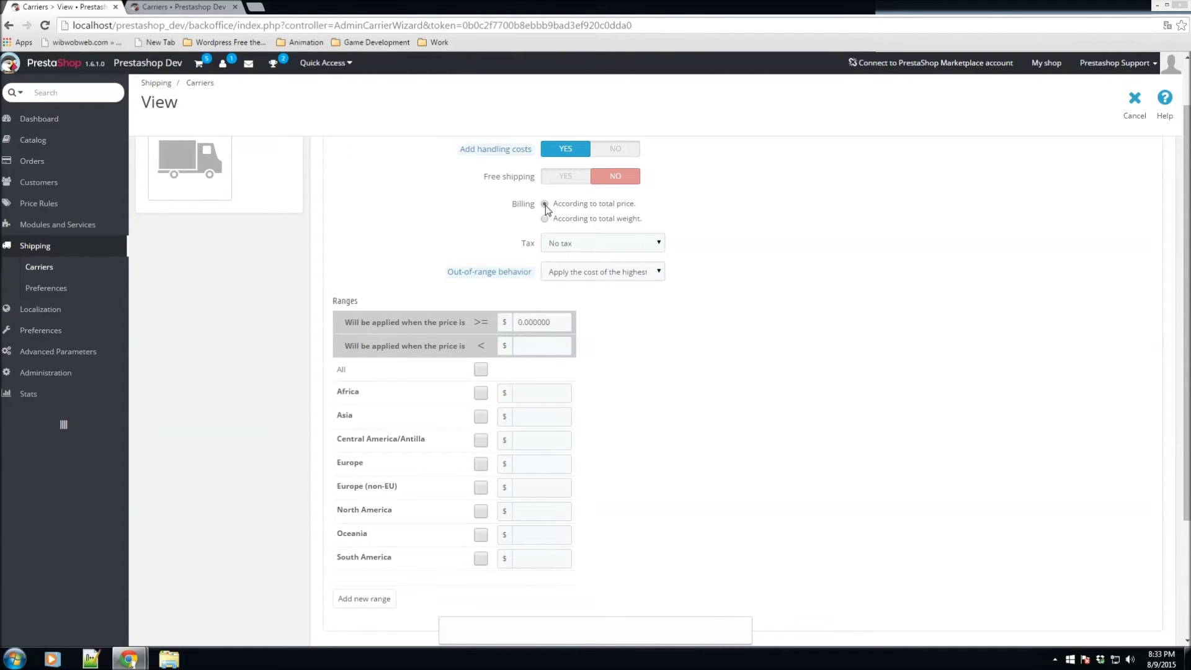
left_click(606, 245)
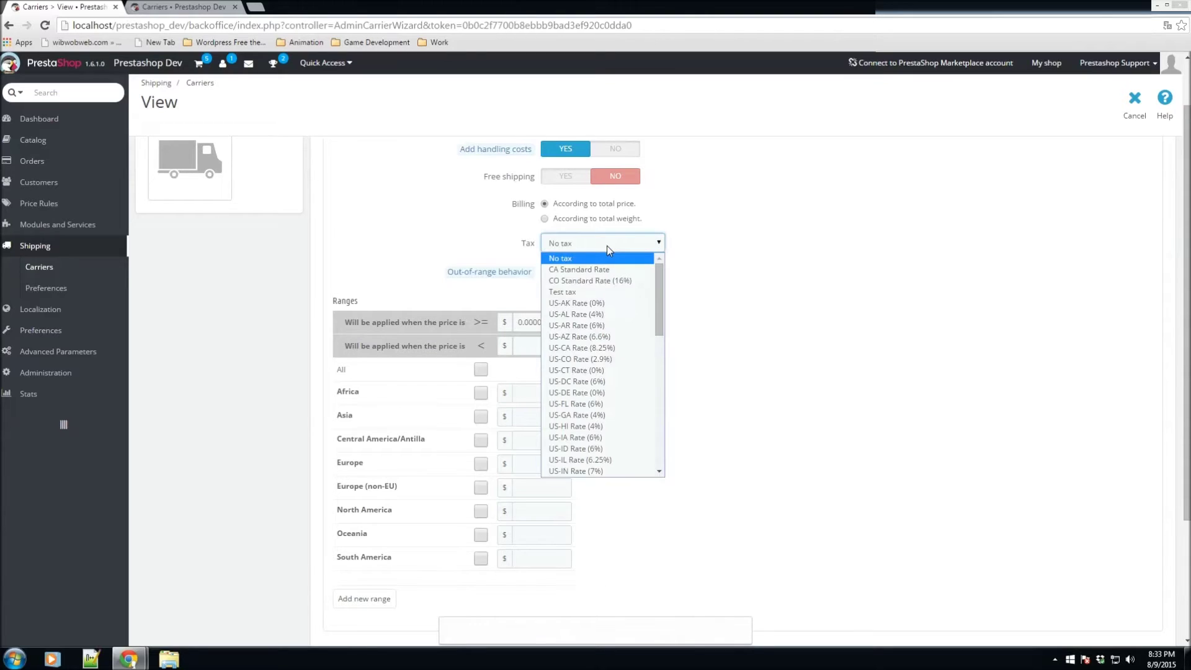
left_click(567, 258)
scroll(558, 288, "up", 1)
scroll(556, 294, "down", 1)
Choose "Apply the cost of the highest defined range" as the carrier's out-of-range behavior.
mouse_move(466, 278)
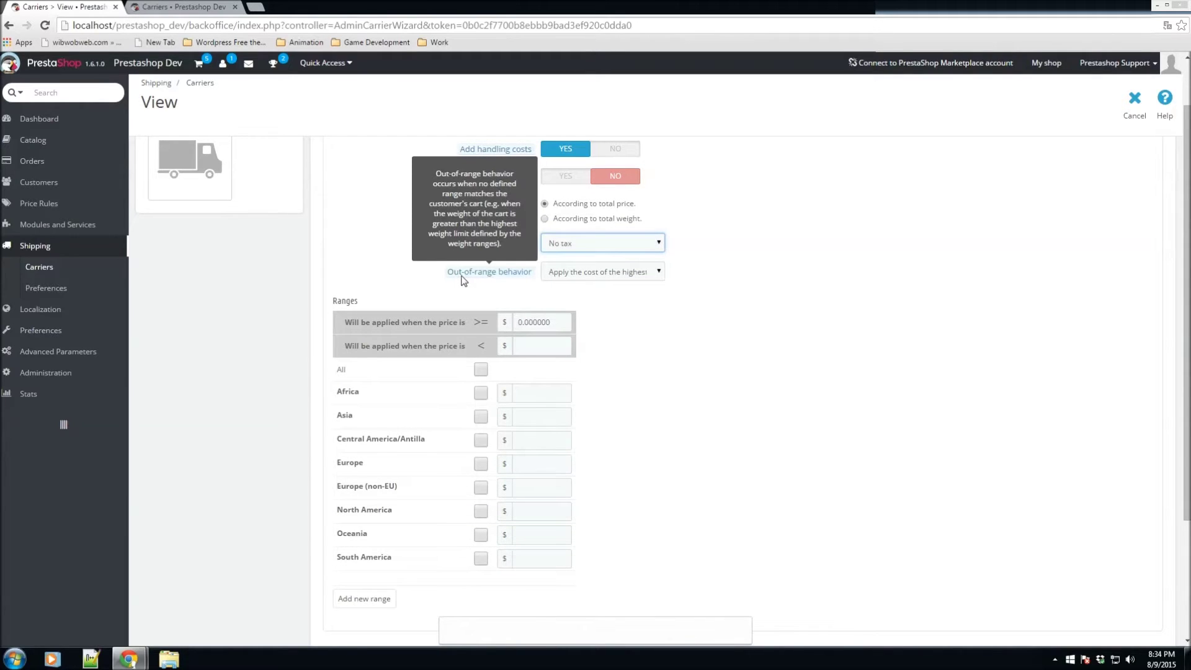
left_click(566, 272)
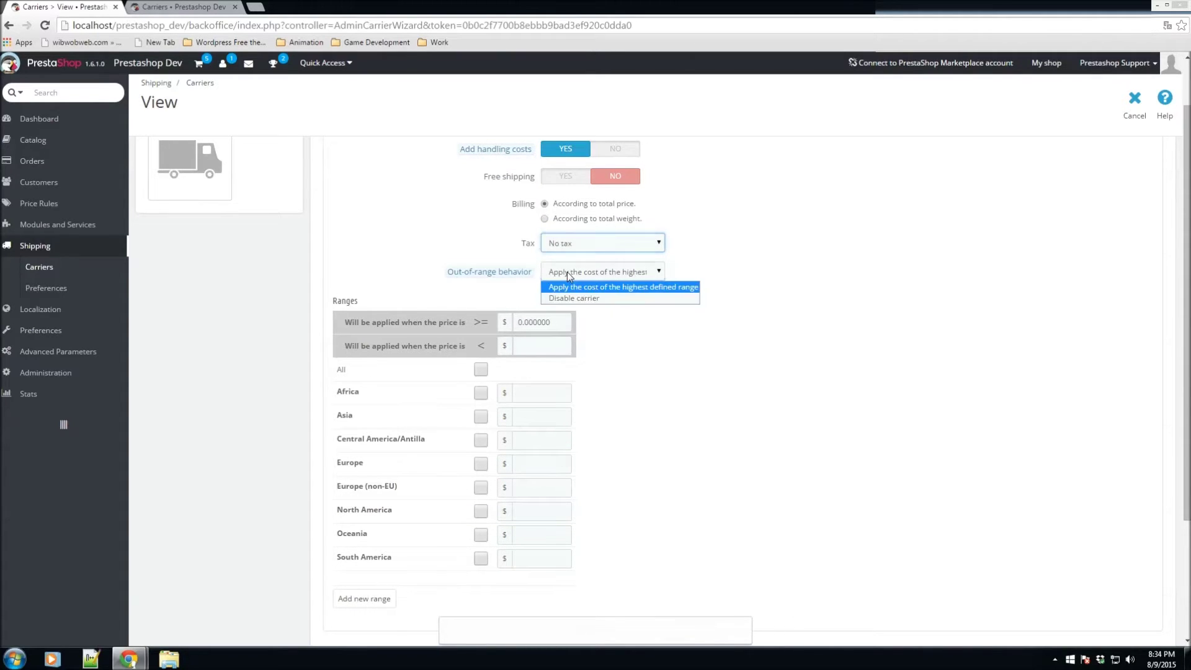
left_click(510, 283)
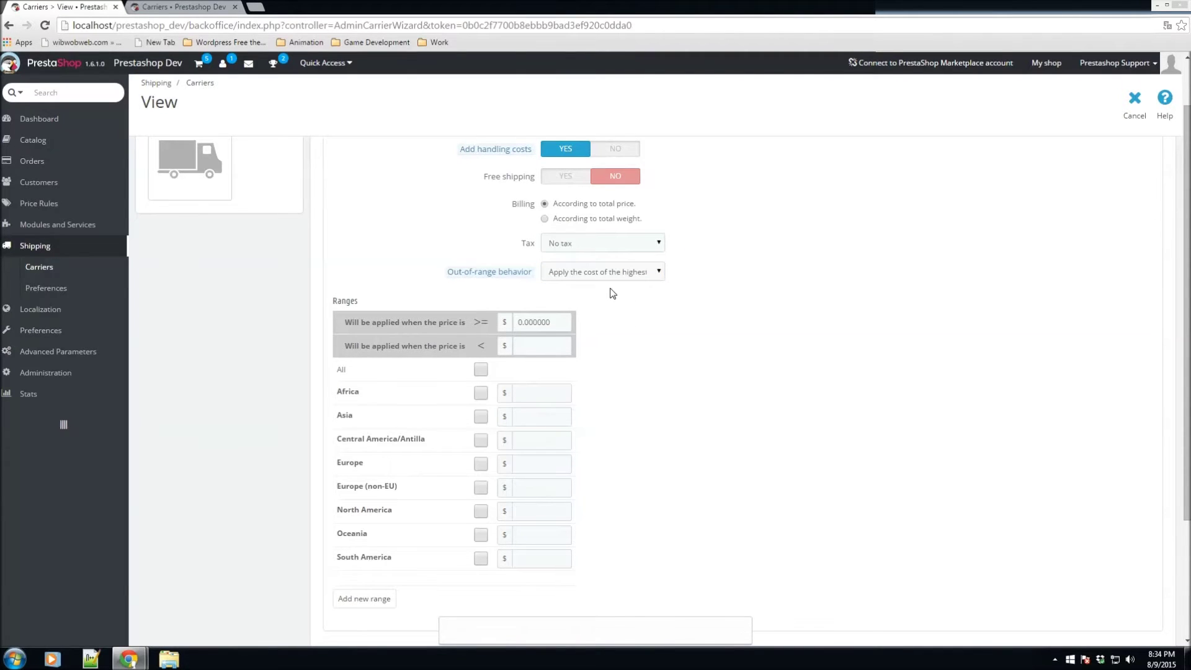
left_click(594, 276)
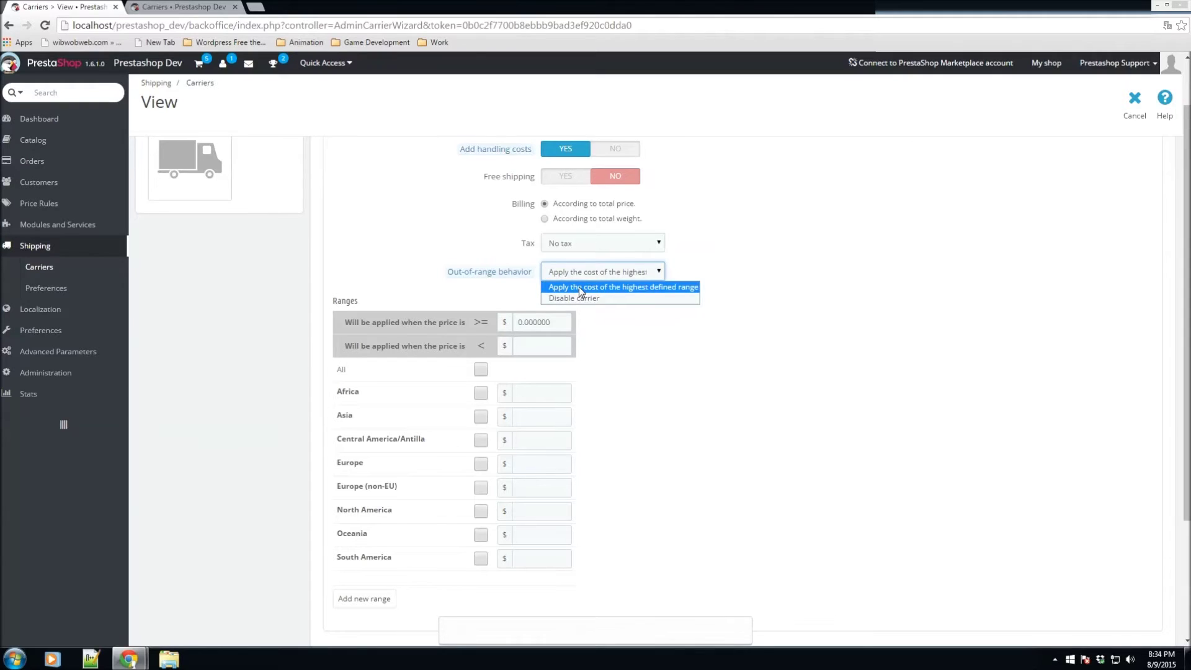
left_click(585, 289)
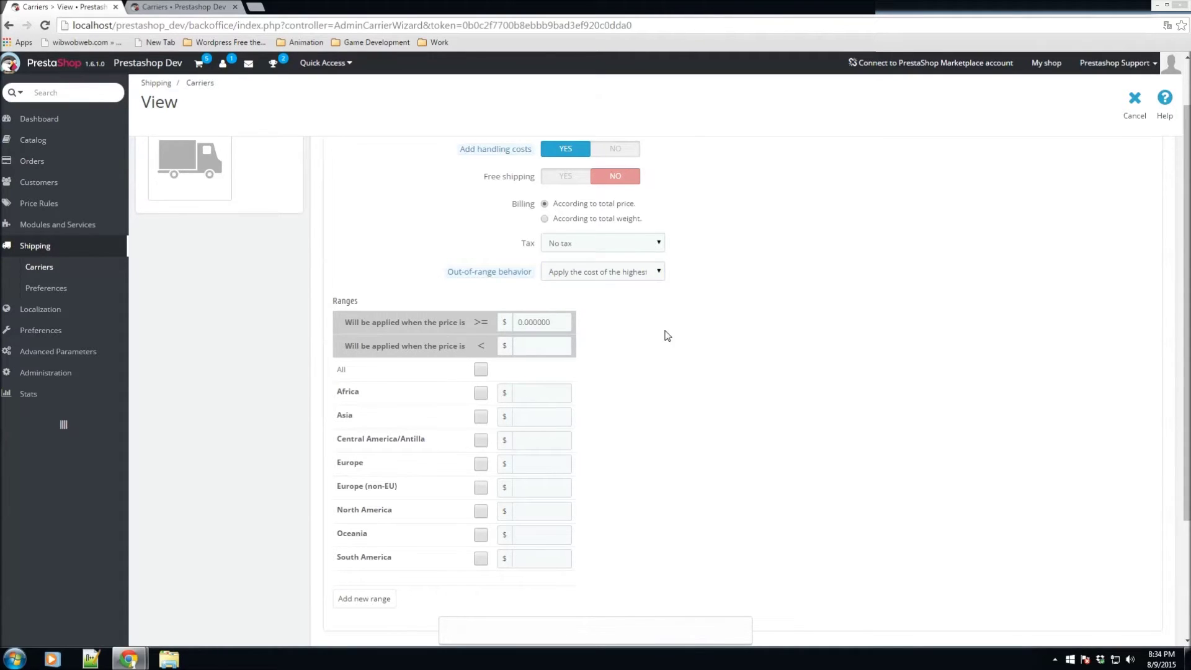
Set the first price range's upper limit to $100.00 and enable North America at a shipping cost of $10.00.
scroll(674, 336, "down", 3)
scroll(674, 336, "up", 3)
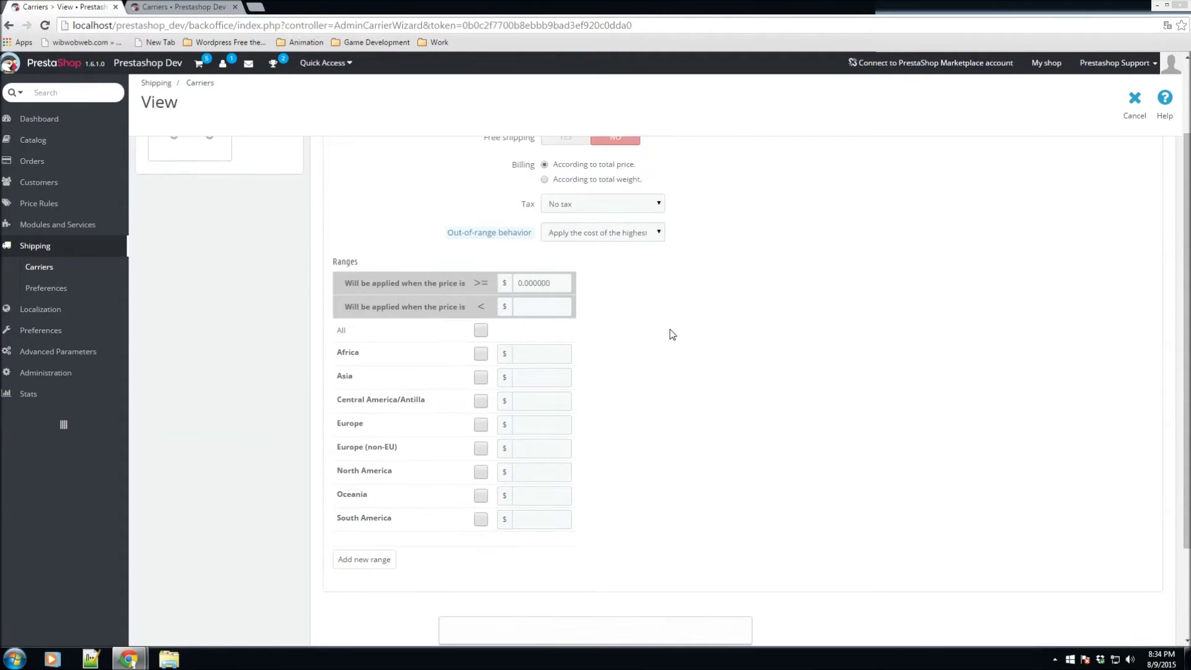
scroll(594, 367, "down", 2)
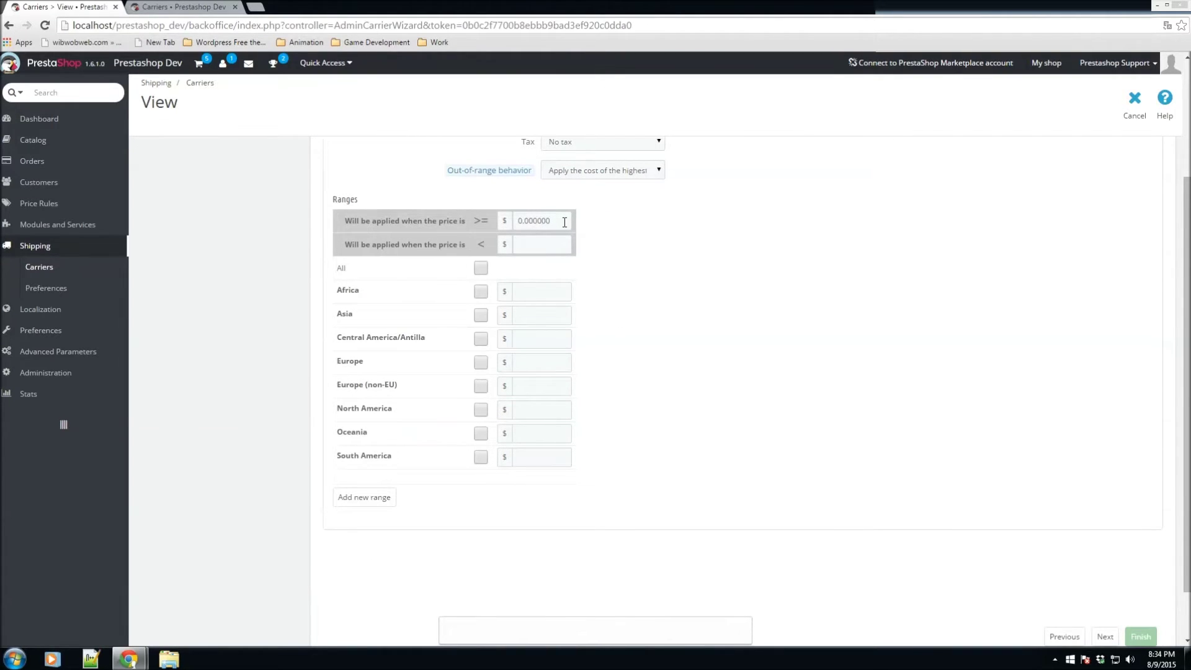
left_click(547, 242)
type("100.00")
left_click(481, 410)
left_click(518, 411)
type("10.00")
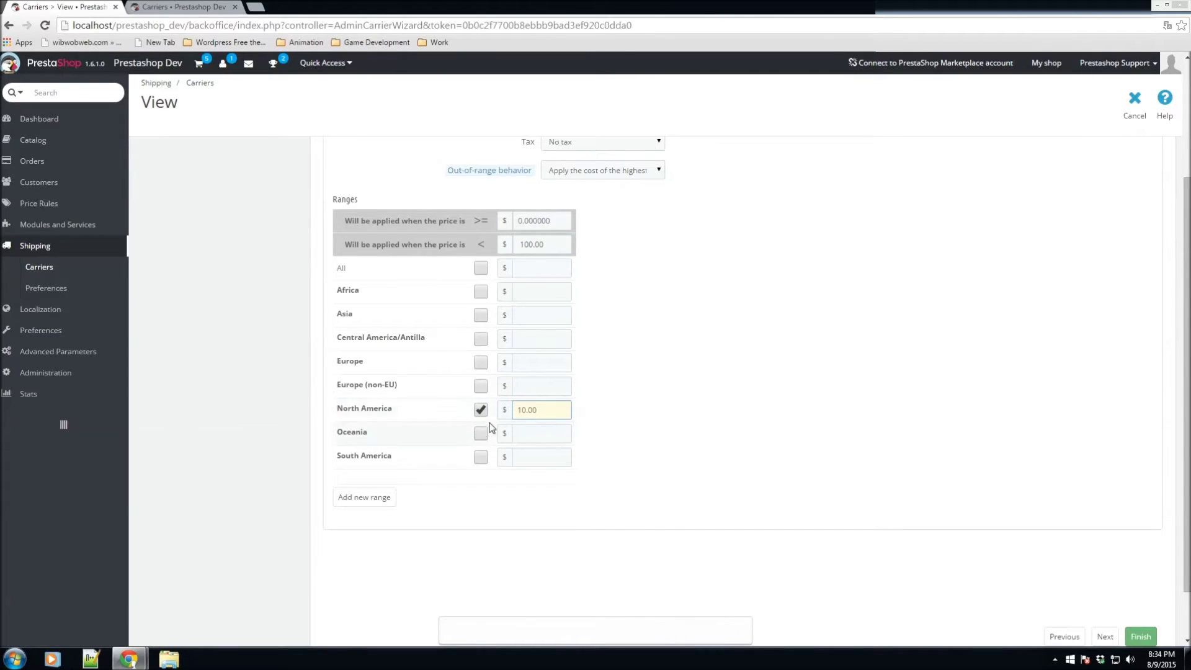
Enable Europe in the first price range with a shipping cost of $15.00.
triple_click(388, 410)
scroll(384, 434, "up", 3)
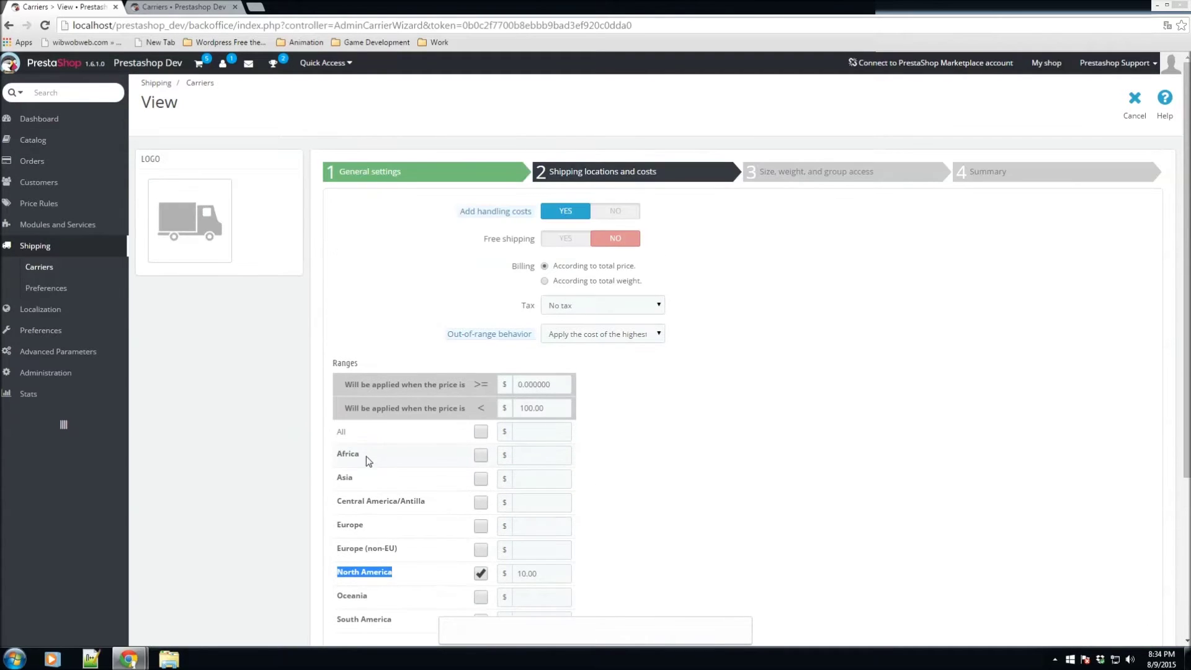
scroll(376, 335, "down", 3)
scroll(483, 397, "up", 3)
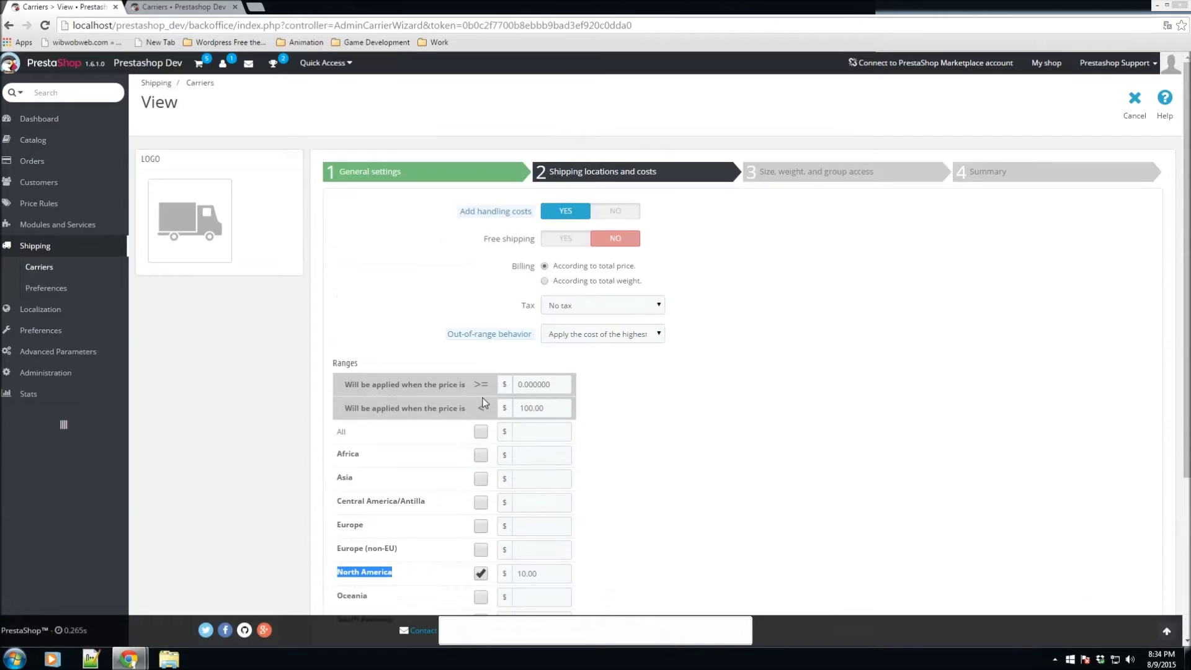
scroll(482, 397, "down", 1)
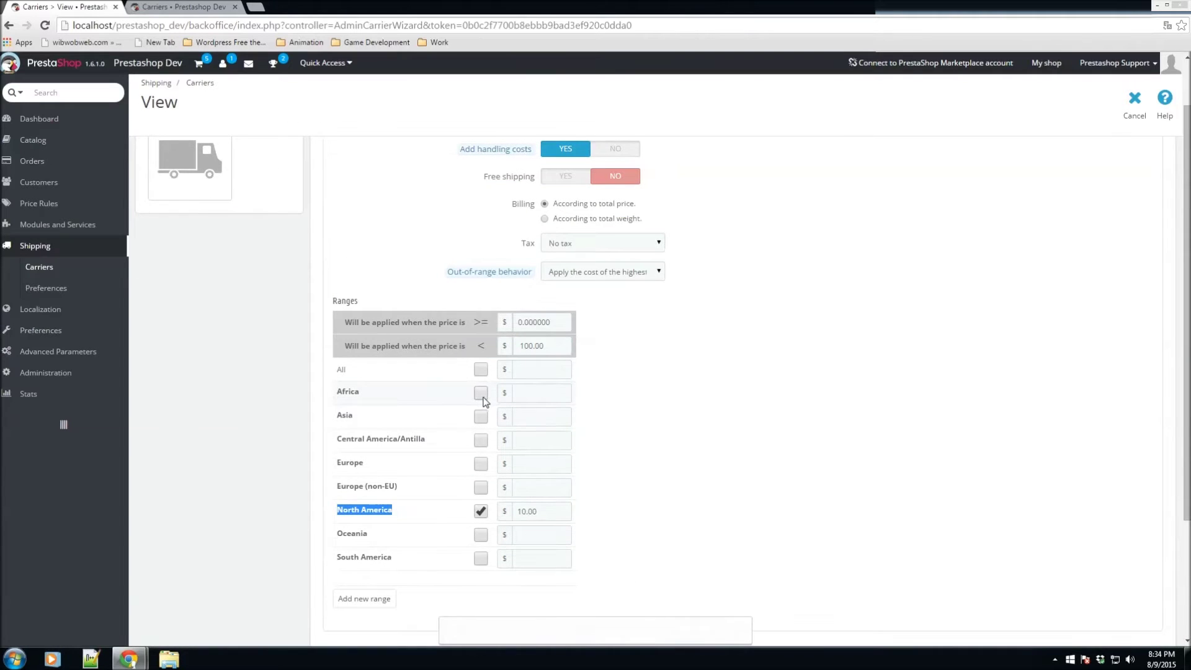
scroll(484, 400, "down", 1)
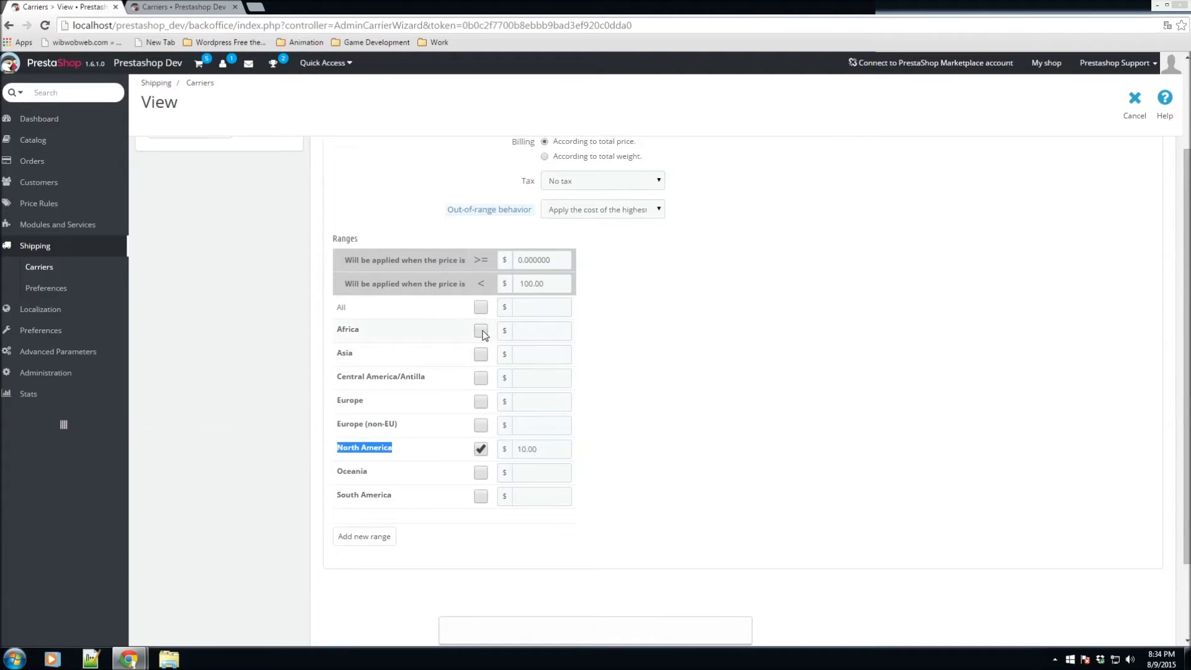
left_click(482, 403)
left_click(545, 403)
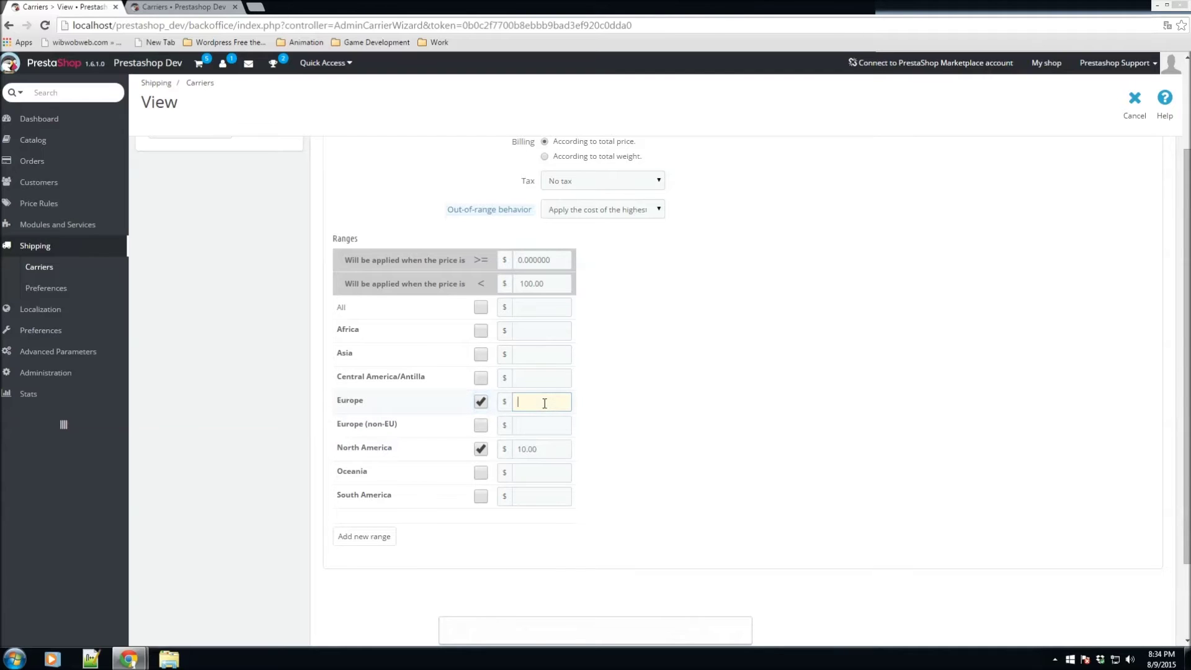
type("15.00")
Add a second price range up to $500.00, costing $10.00 for Europe and $9.00 for North America.
left_click(390, 537)
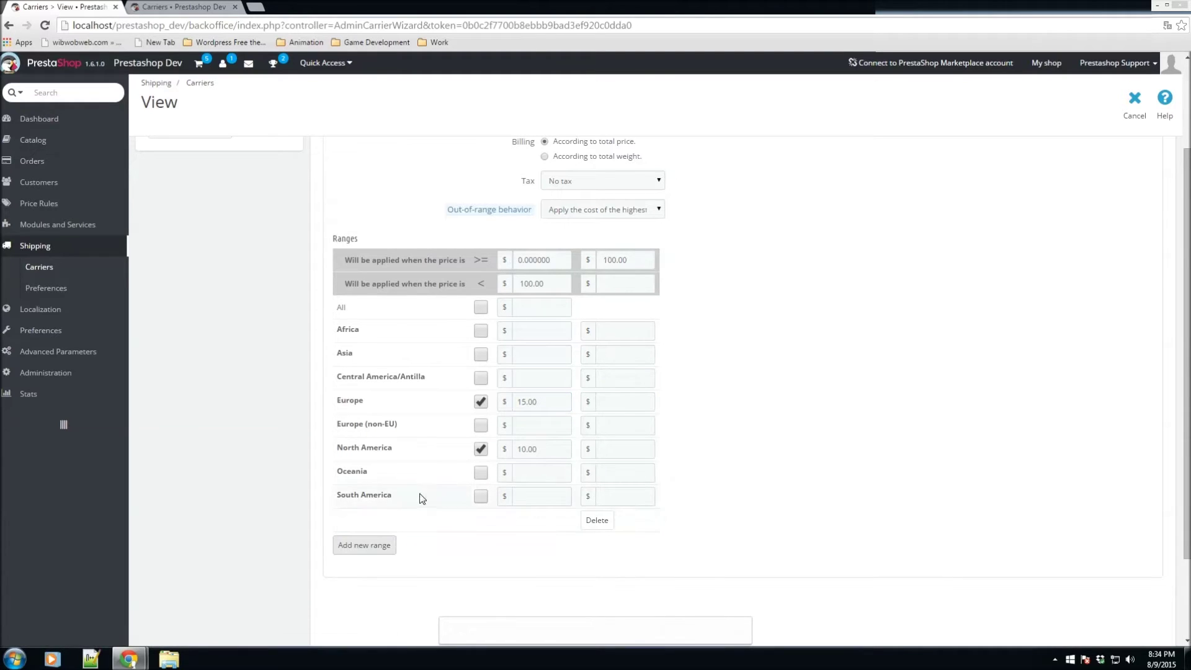
left_click(616, 283)
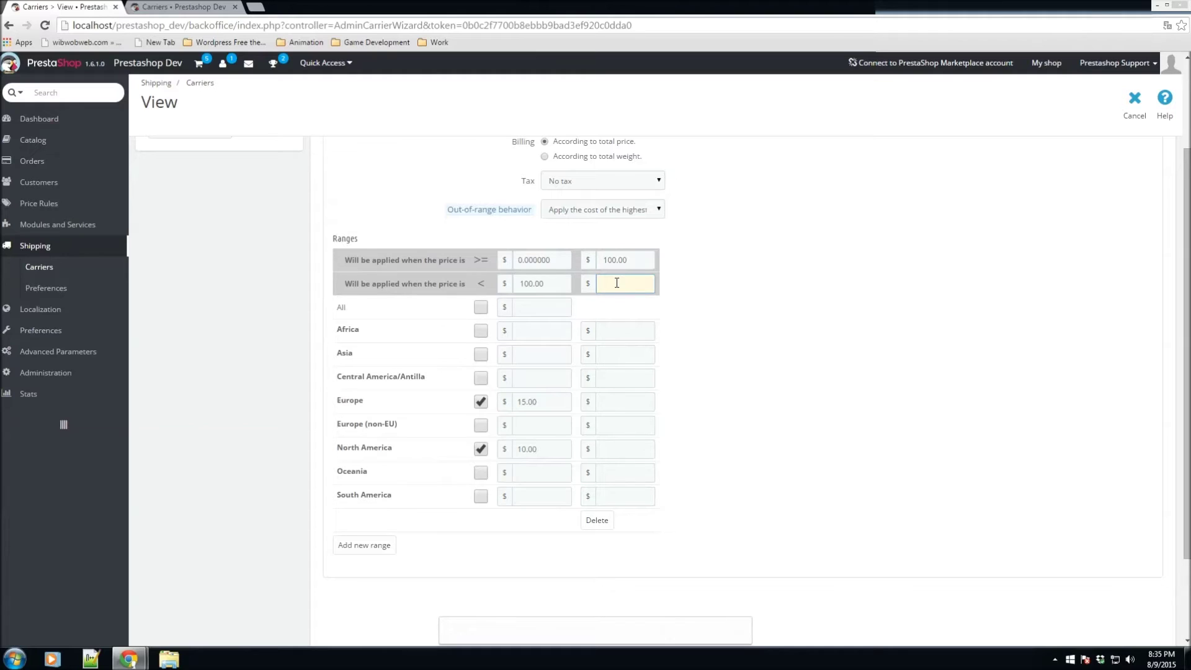
type("500.00")
left_click(617, 401)
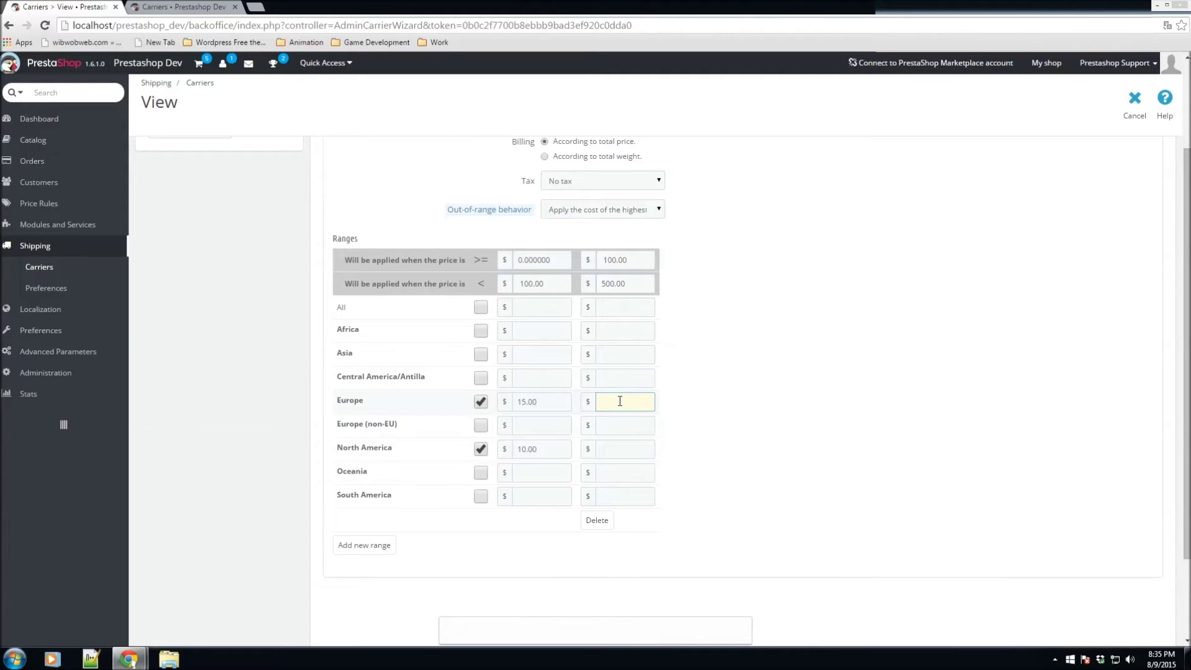
type("10.00")
left_click(616, 449)
type("9.00")
Add a third price range with a shipping cost of $0.00 for both Europe and North America.
left_click(366, 546)
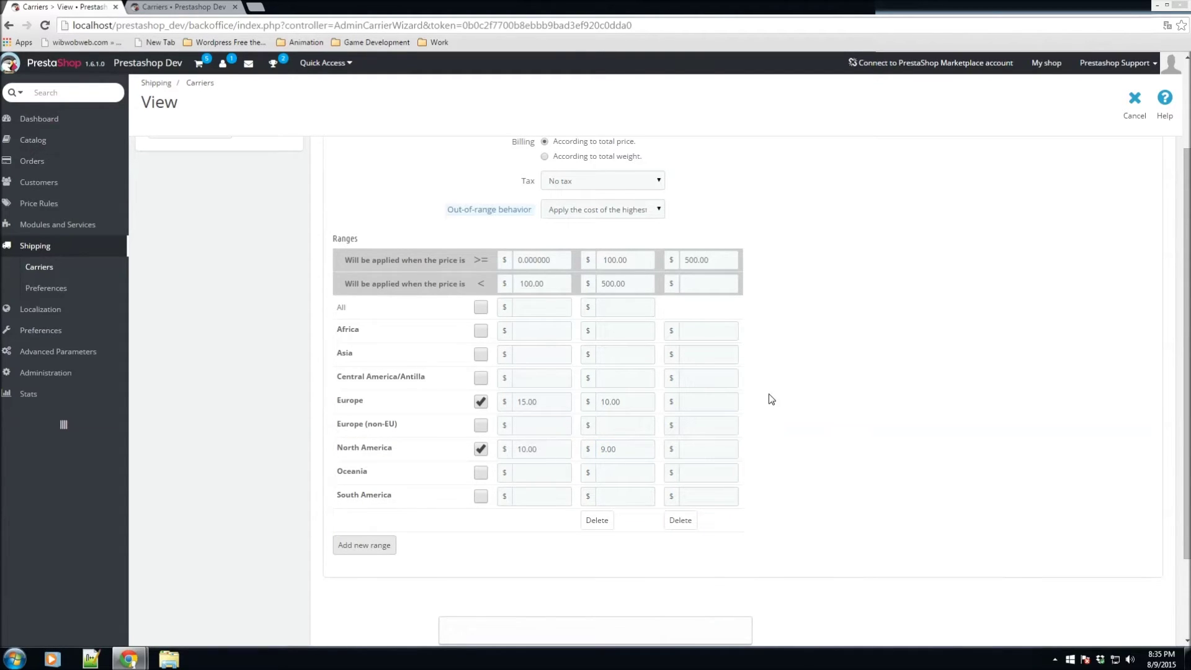
left_click(730, 400)
type("0.00")
left_click(711, 447)
type("0.00")
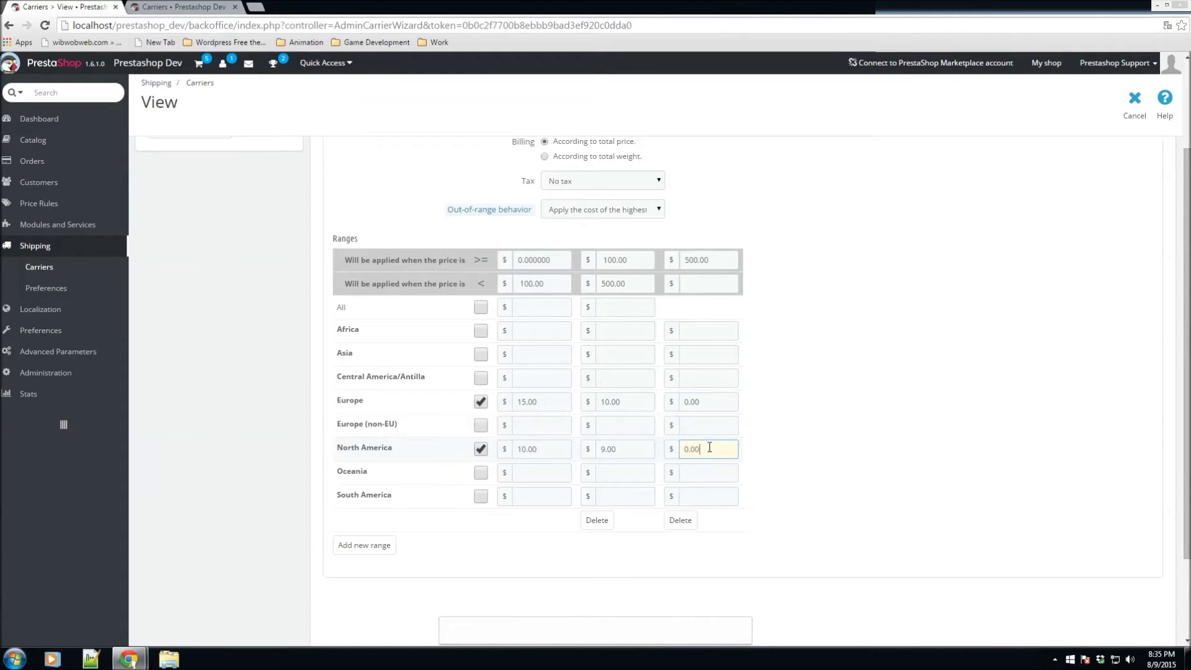
scroll(708, 440, "down", 2)
scroll(707, 438, "up", 4)
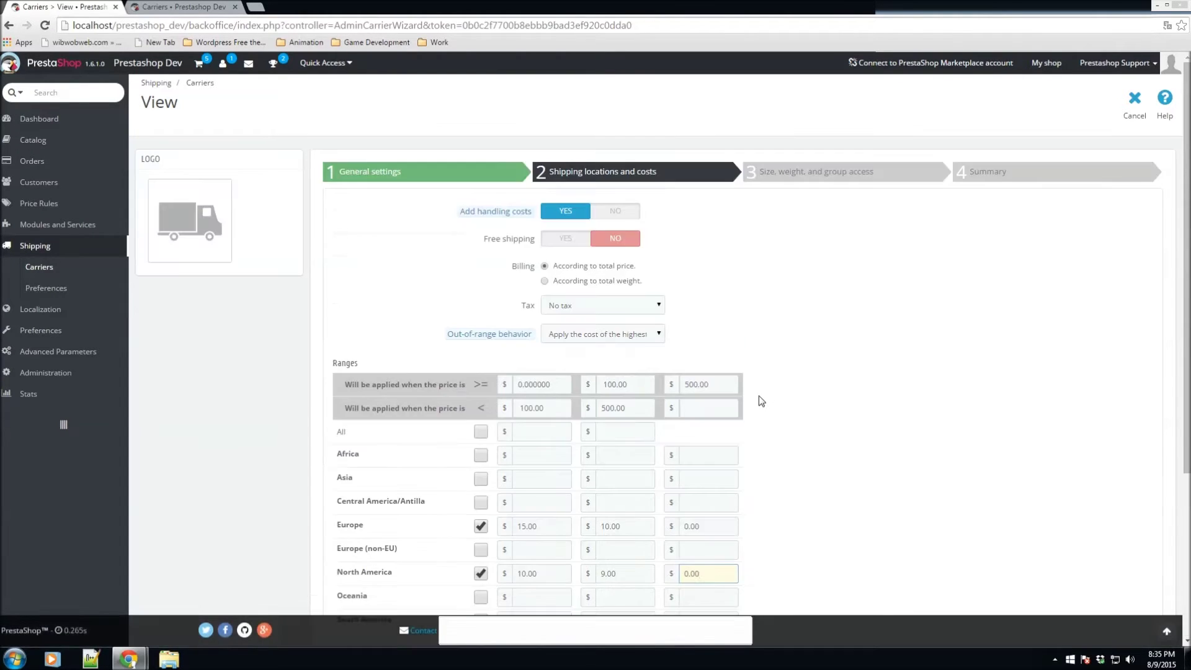
scroll(671, 384, "down", 3)
scroll(672, 384, "up", 3)
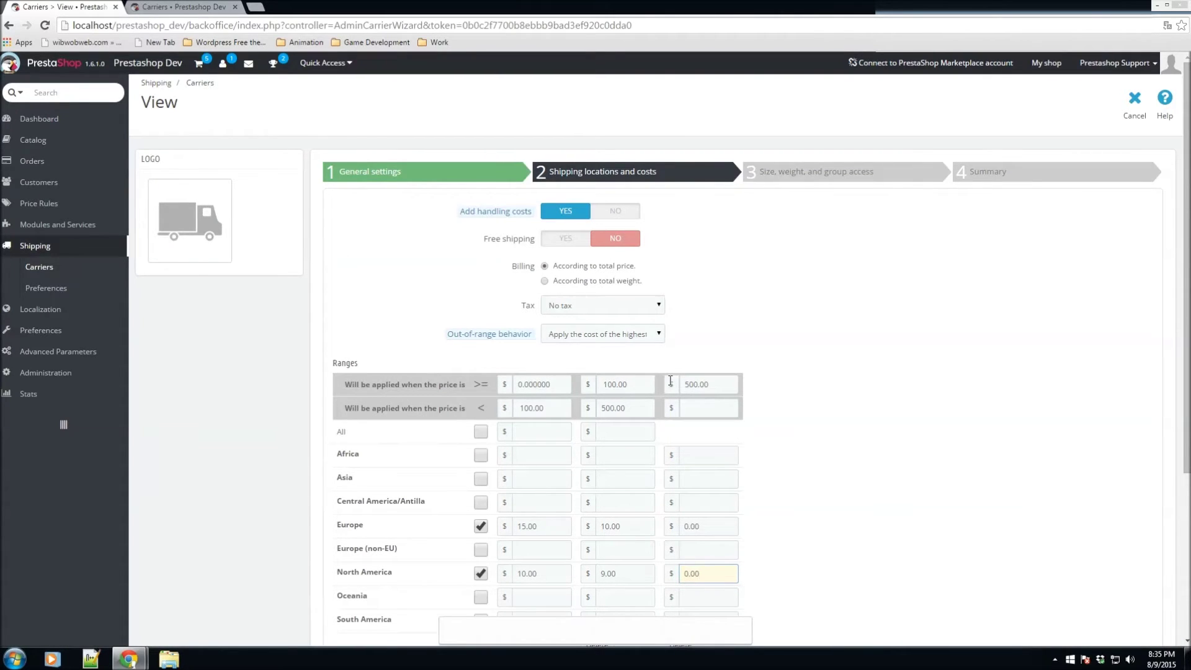
Review the carrier's billing, out-of-range behavior and the shipping costs entered for each price range.
scroll(671, 384, "down", 1)
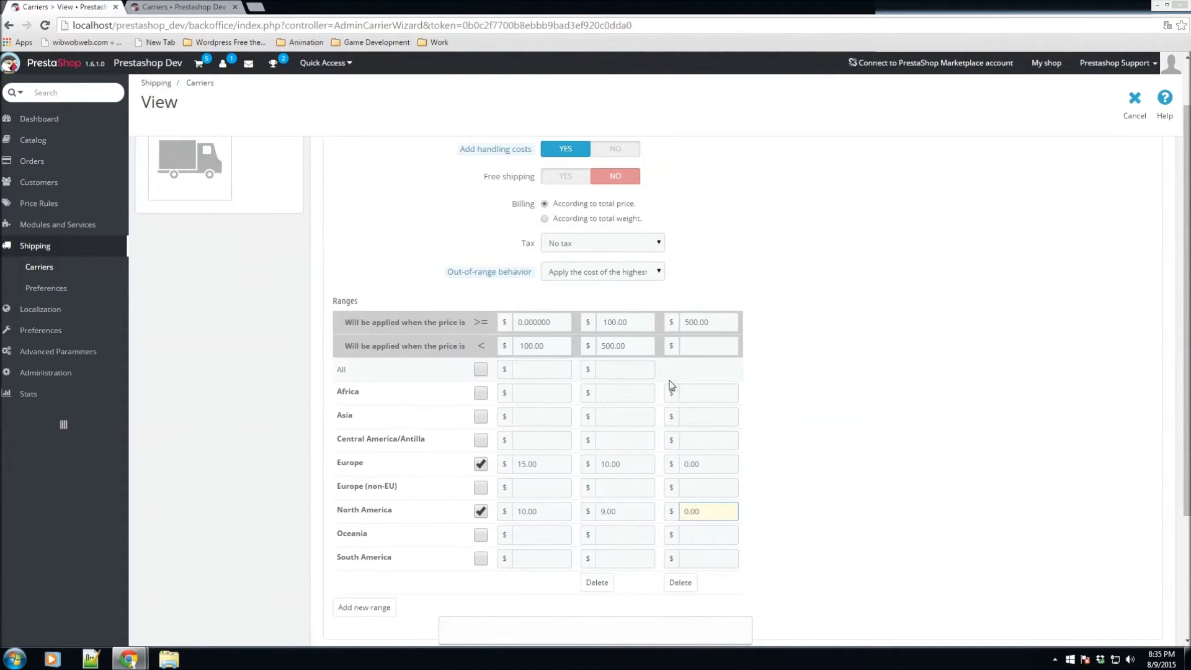
scroll(672, 384, "up", 1)
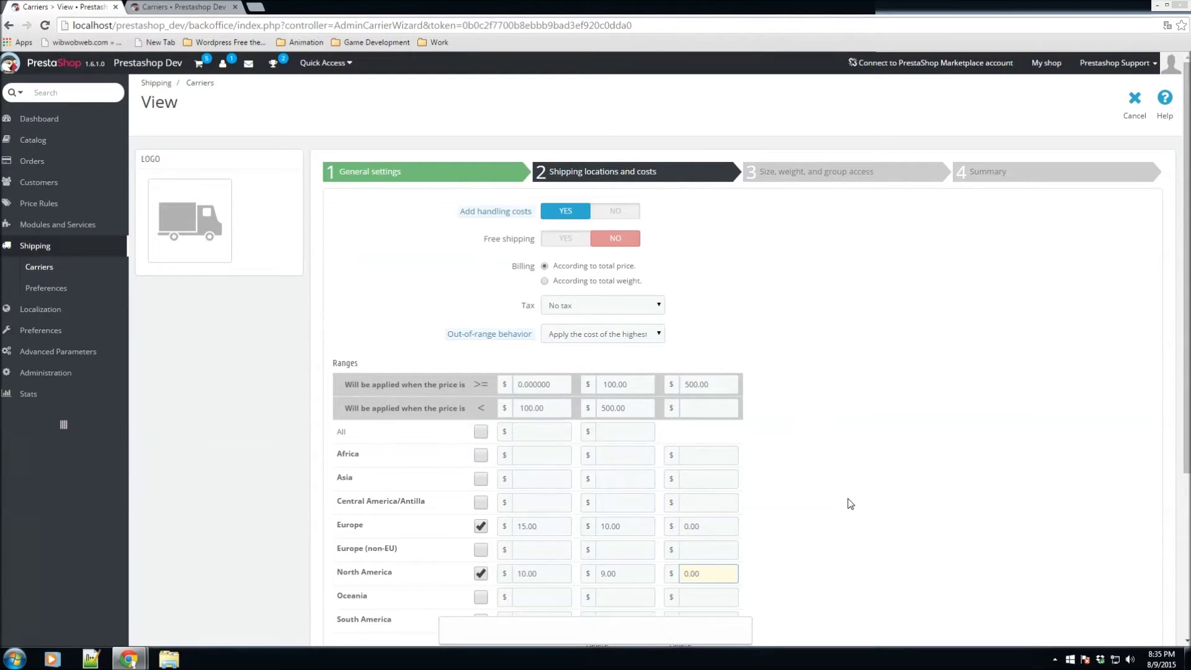
scroll(736, 528, "down", 1)
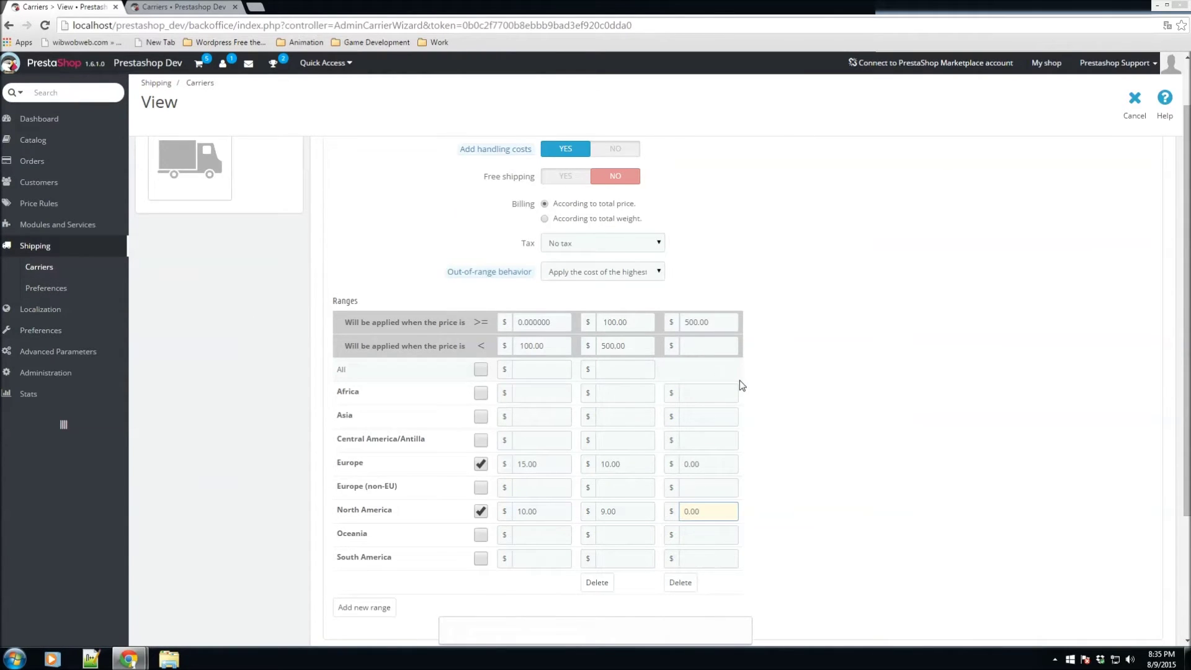
scroll(740, 383, "up", 1)
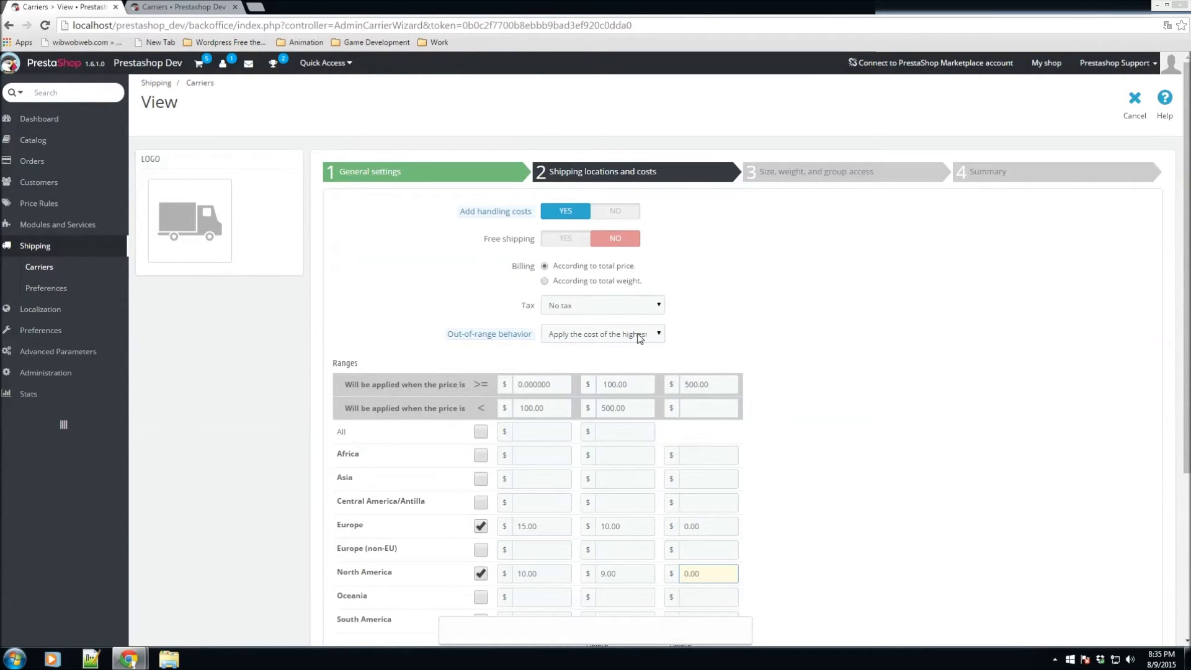
scroll(763, 436, "down", 3)
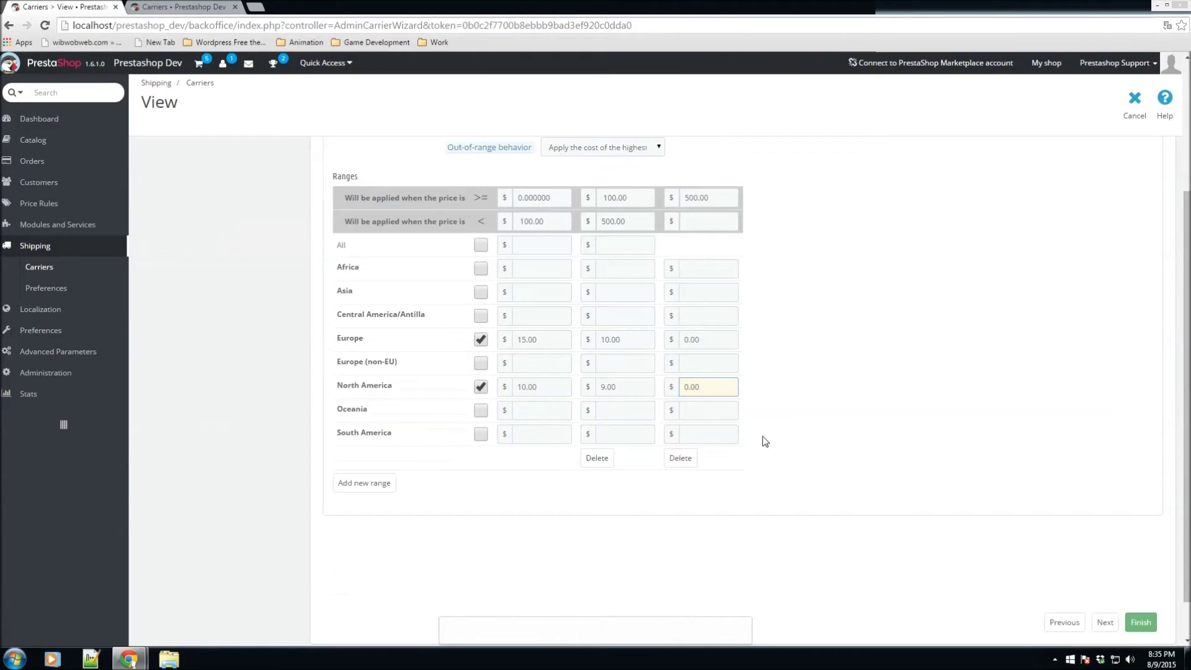
scroll(693, 421, "up", 3)
scroll(683, 439, "down", 1)
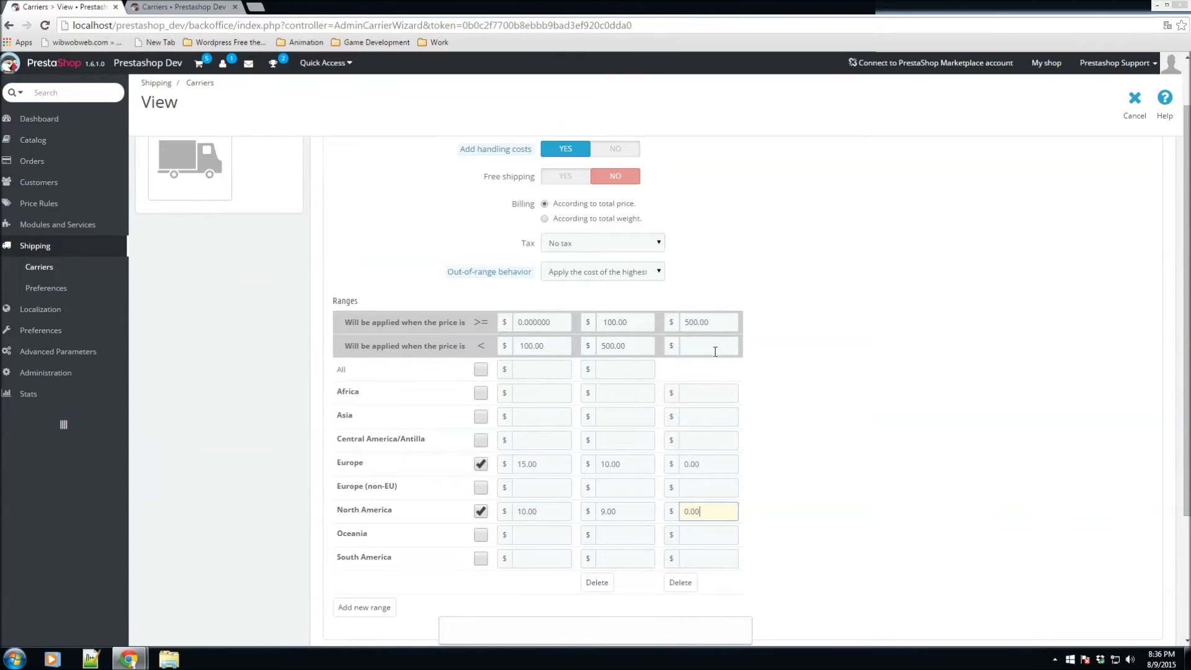
scroll(771, 428, "down", 2)
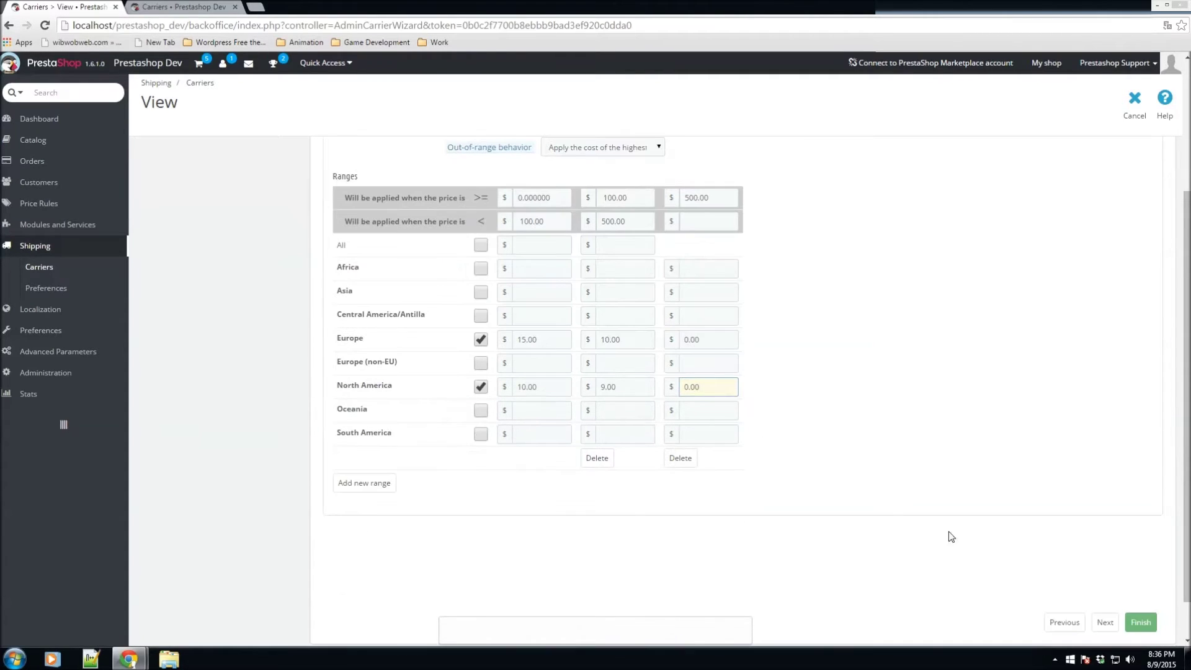
Continue to the summary, leaving the maximum package size and weight blank and access granted to all customer groups.
left_click(1106, 622)
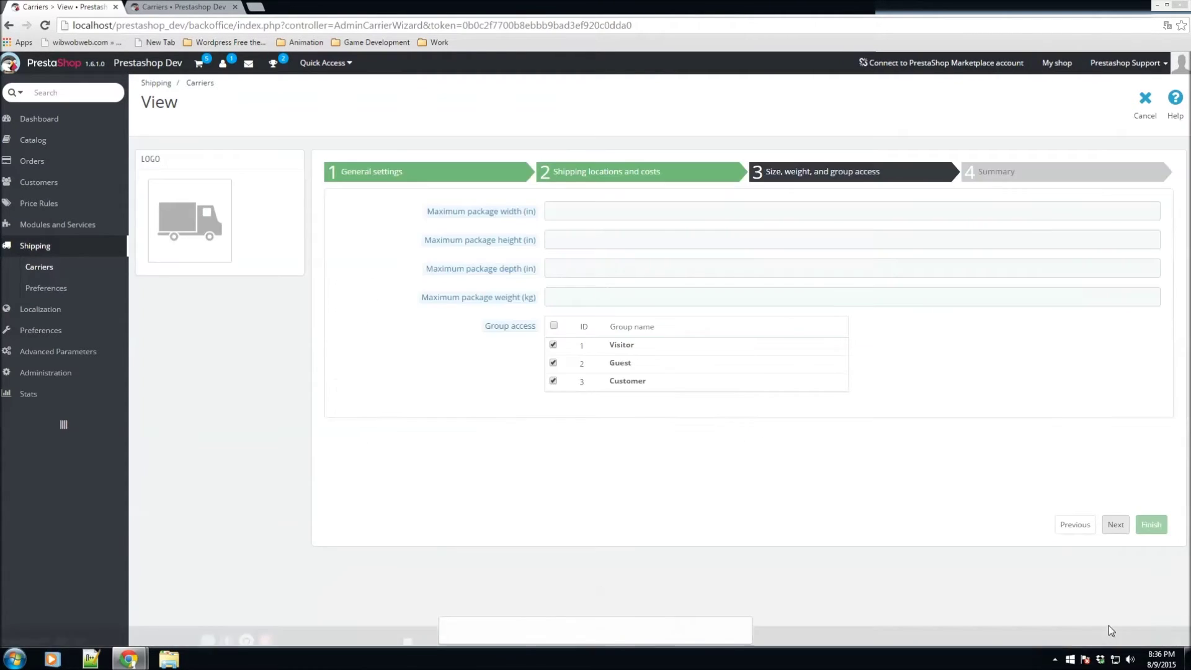
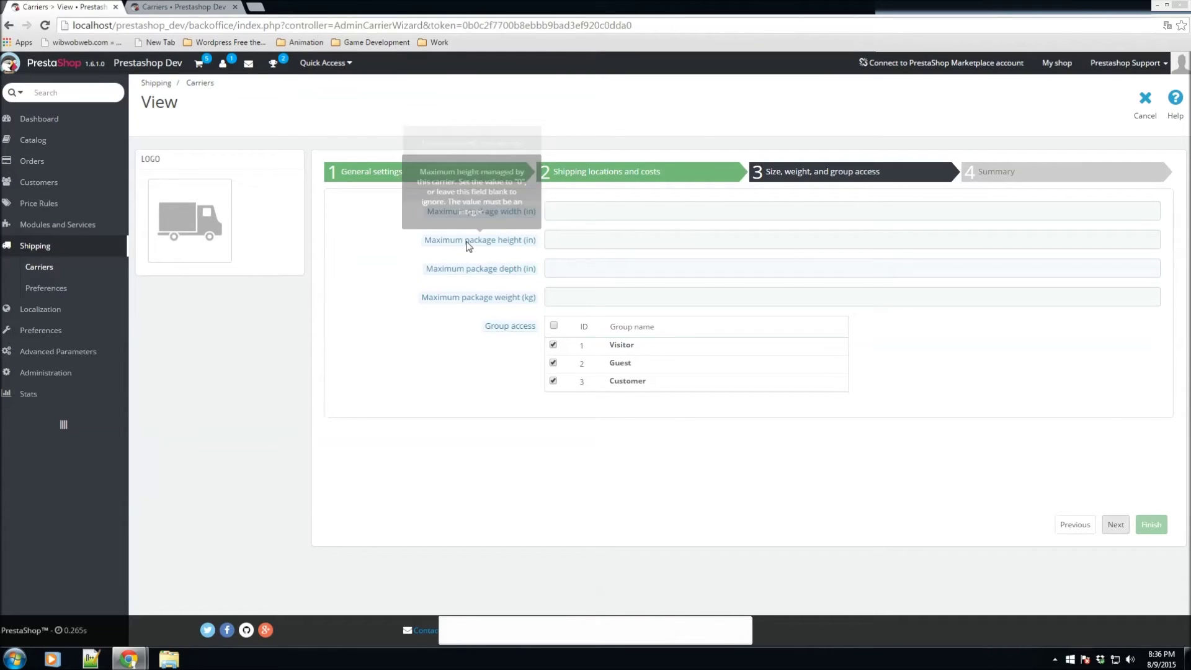
mouse_move(467, 276)
mouse_move(469, 304)
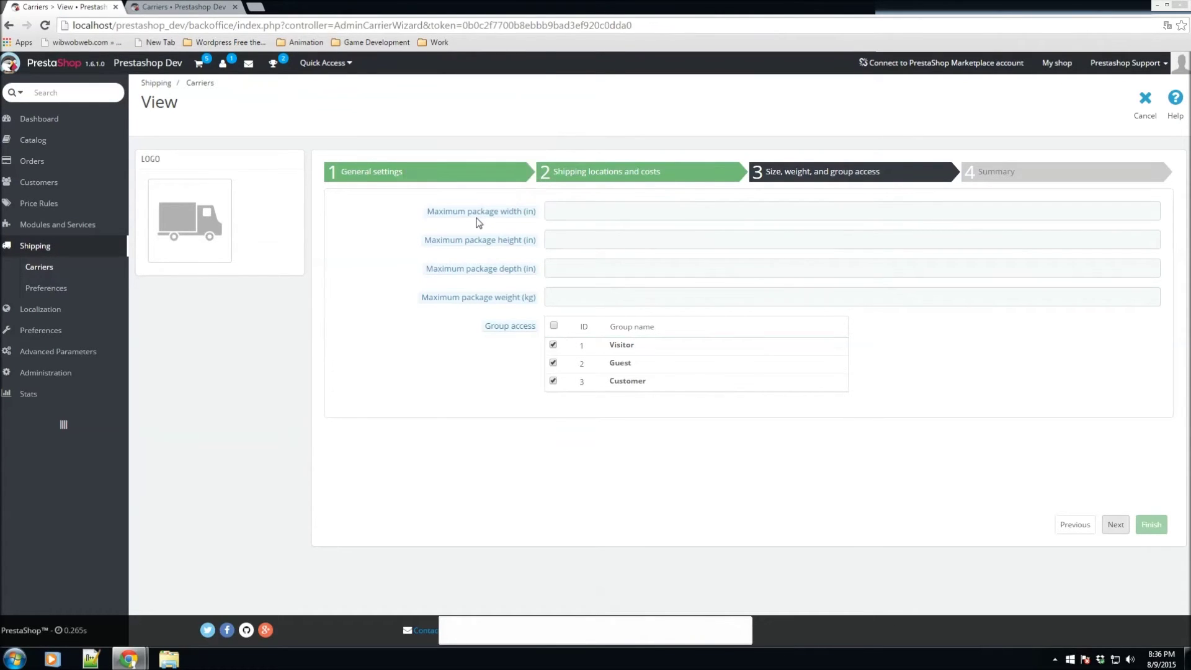
mouse_move(473, 245)
left_click(1118, 527)
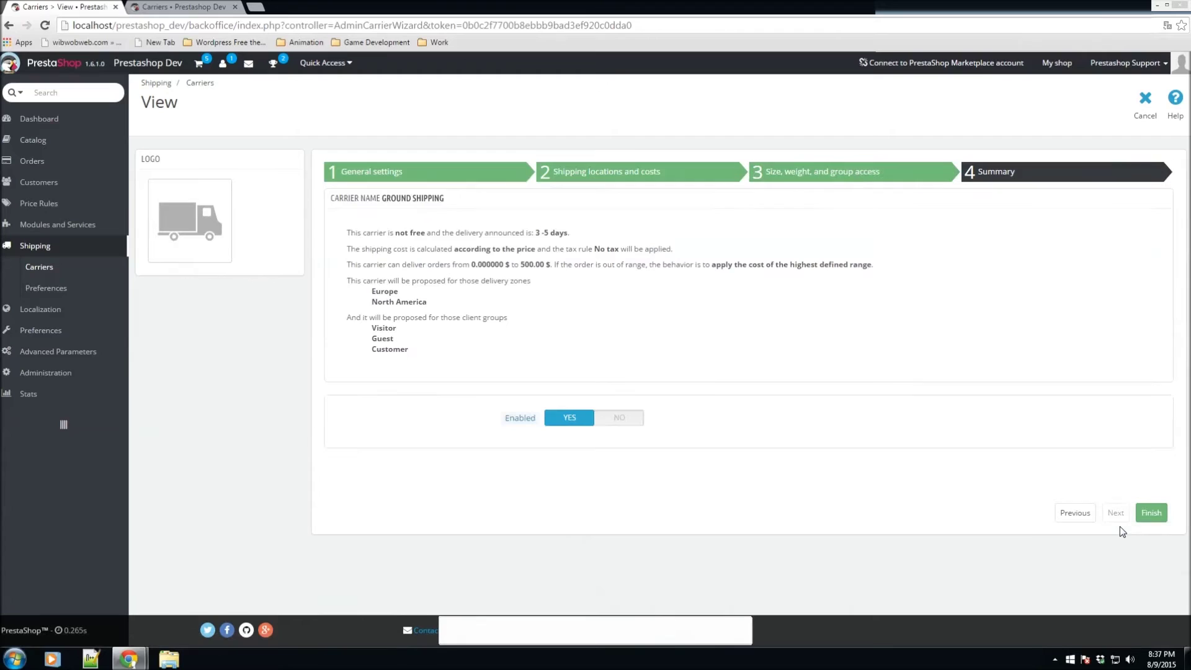
Review the summary of the Ground shipping carrier and finish creating it as enabled.
left_click_drag(456, 358, 356, 211)
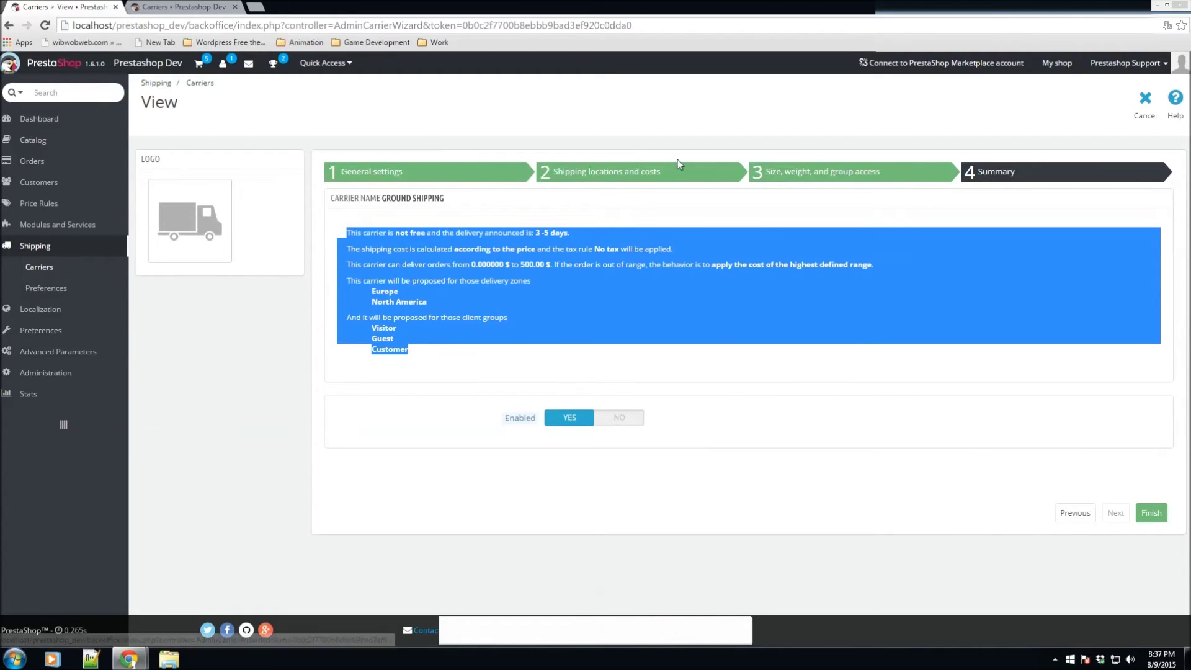
left_click(718, 335)
left_click_drag(572, 234, 534, 236)
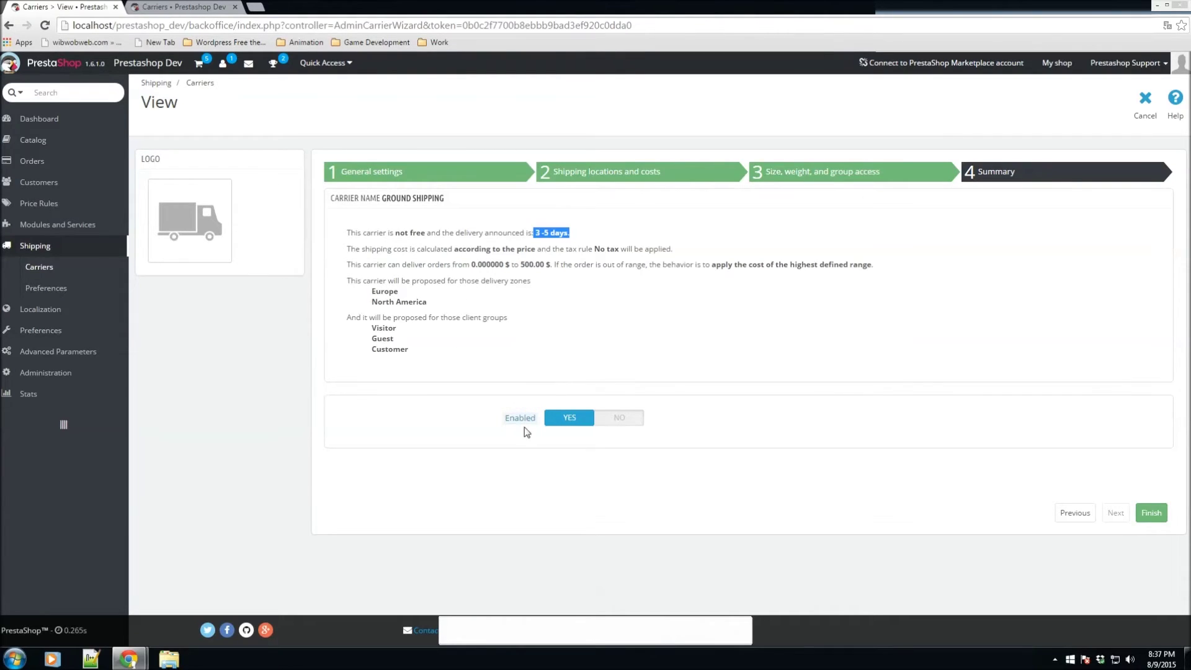
left_click(1151, 522)
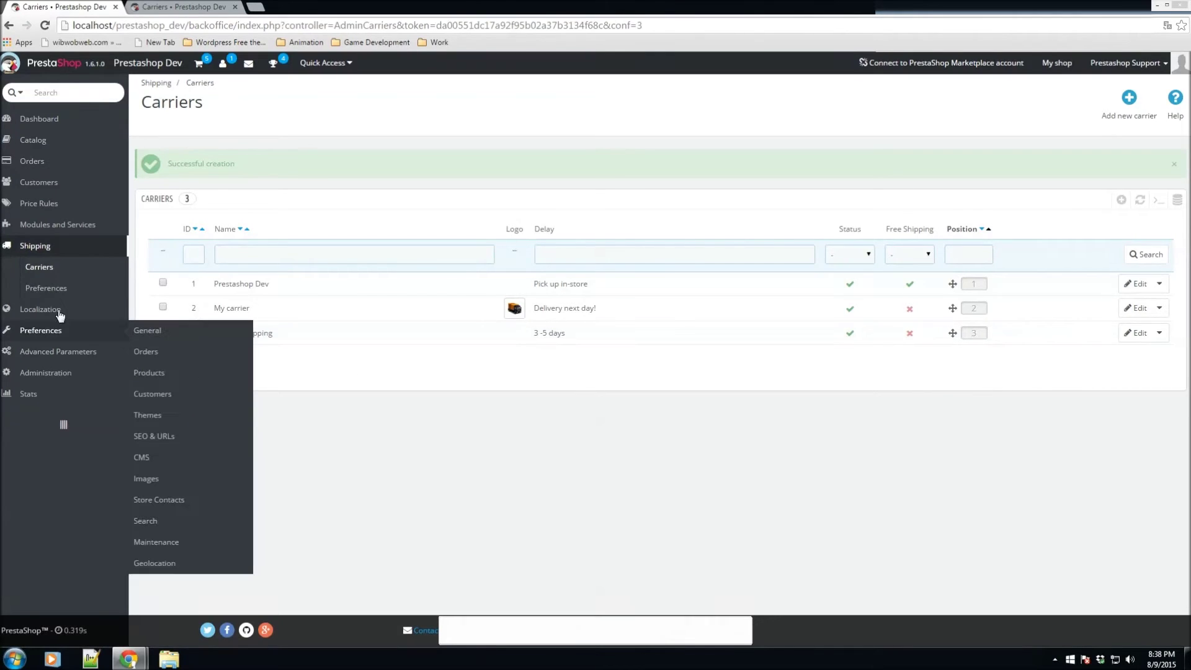
Open the shipping preferences and examine the handling charges, free shipping thresholds and default carrier choices.
left_click(41, 287)
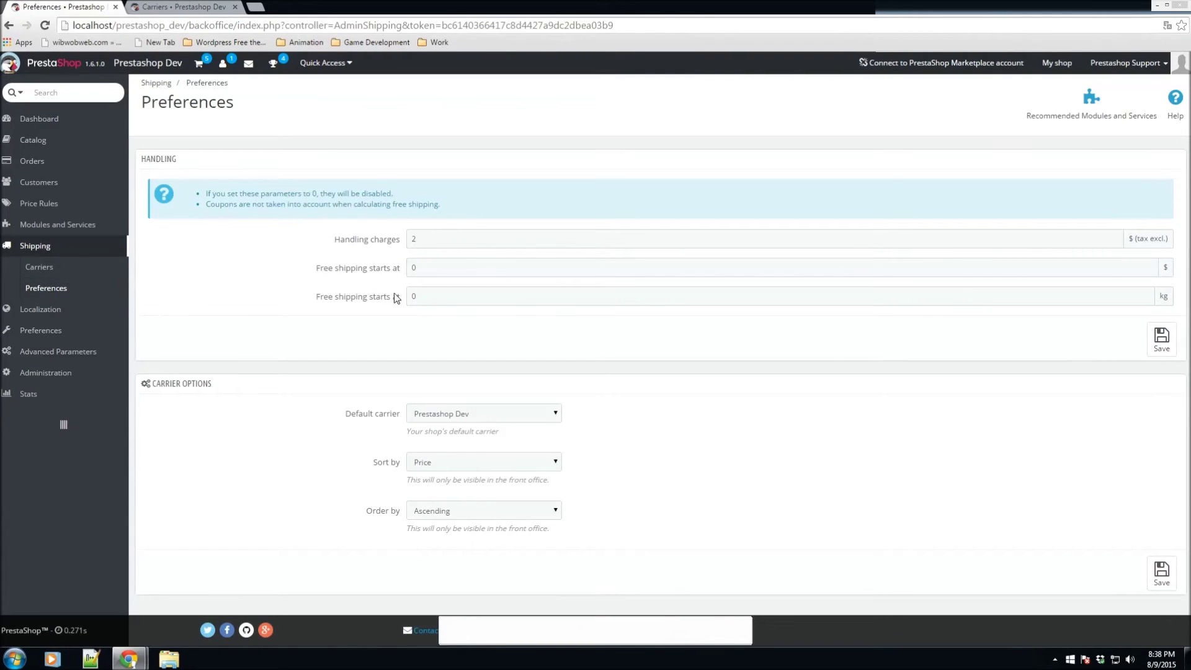
left_click(356, 240)
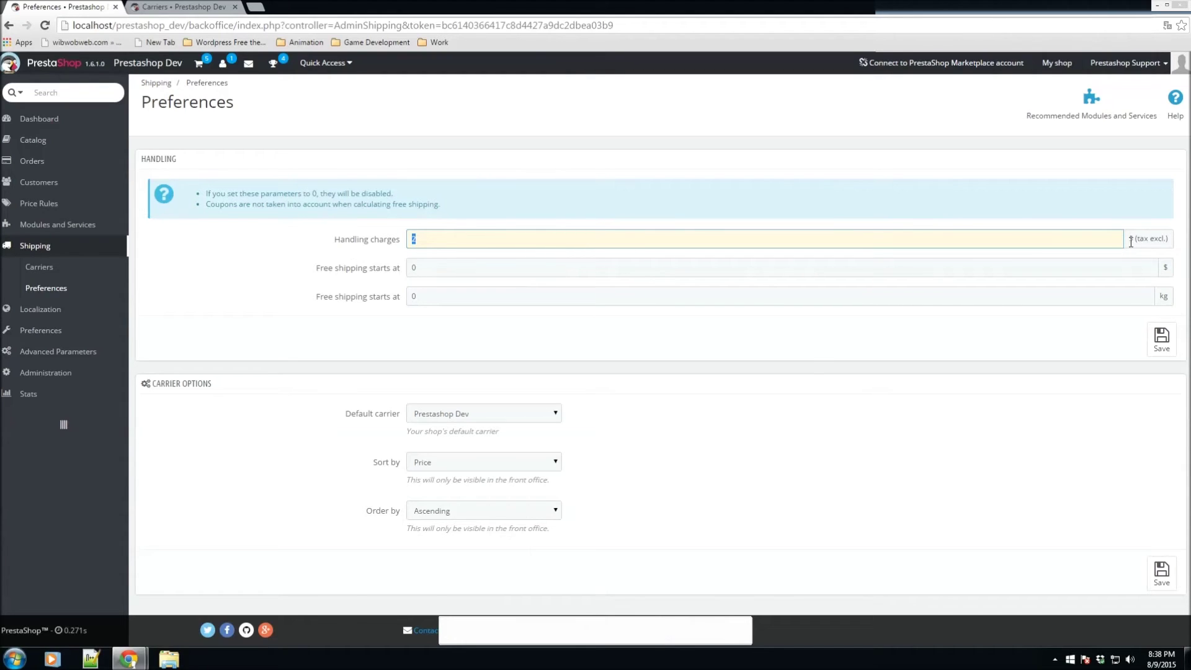
left_click(465, 246)
left_click(456, 268)
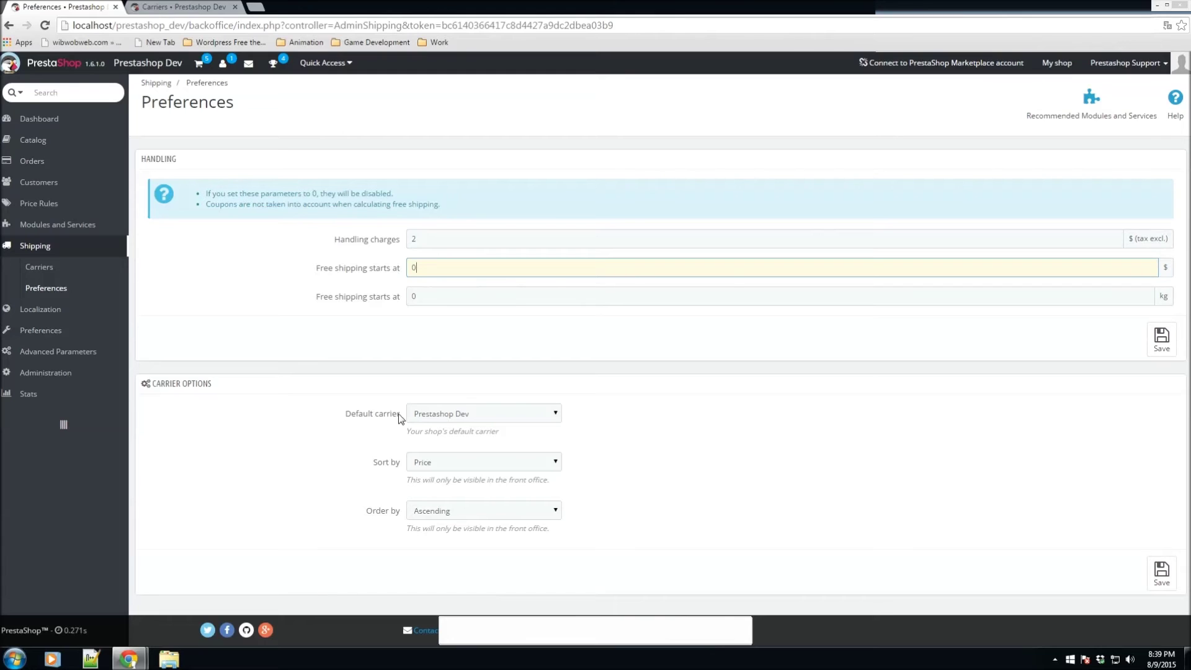
left_click(422, 417)
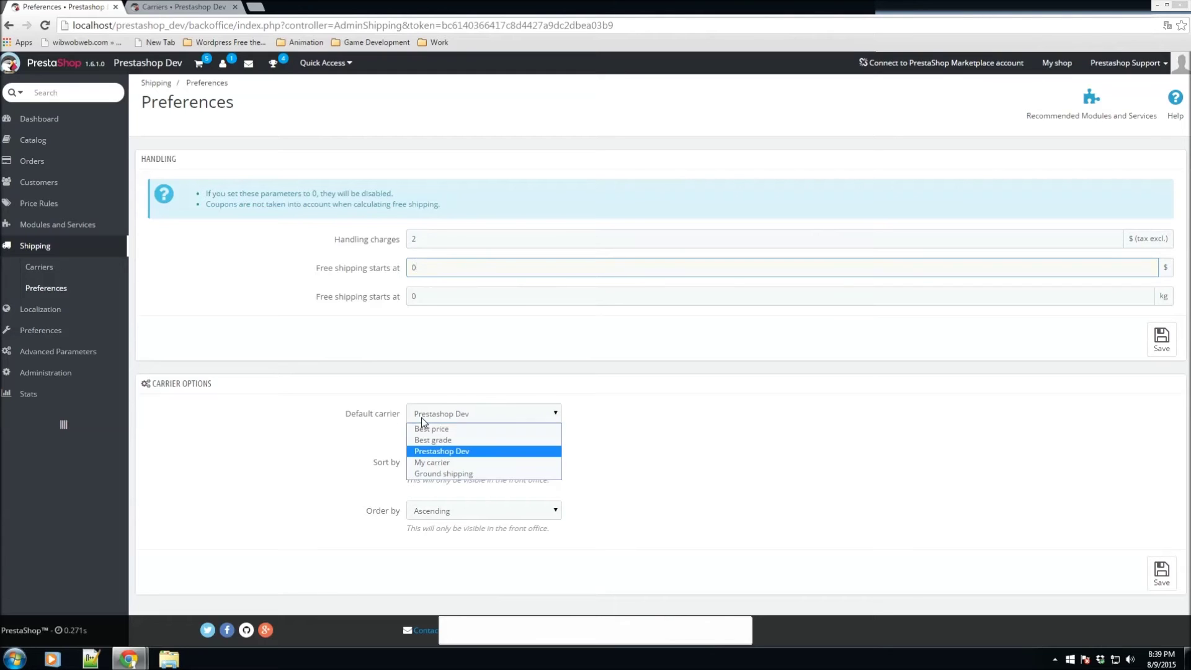
left_click(361, 417)
Try sorting the front-office carriers by Position and look at the available order directions, keeping Ascending.
left_click(425, 464)
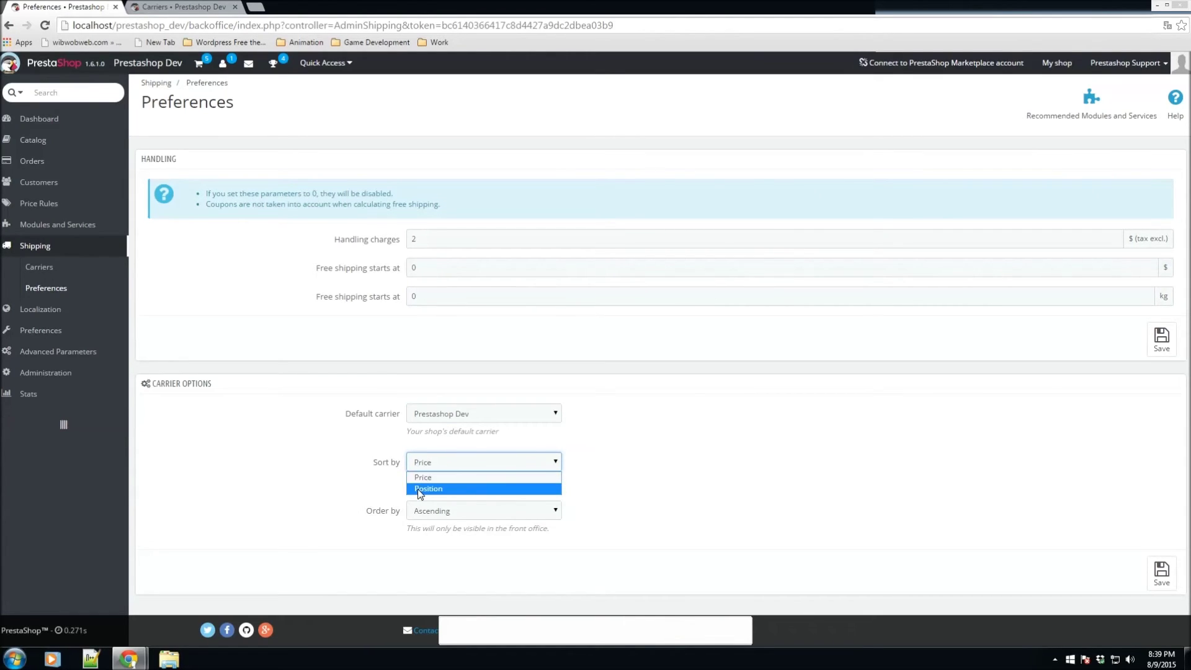
left_click(418, 488)
left_click(427, 510)
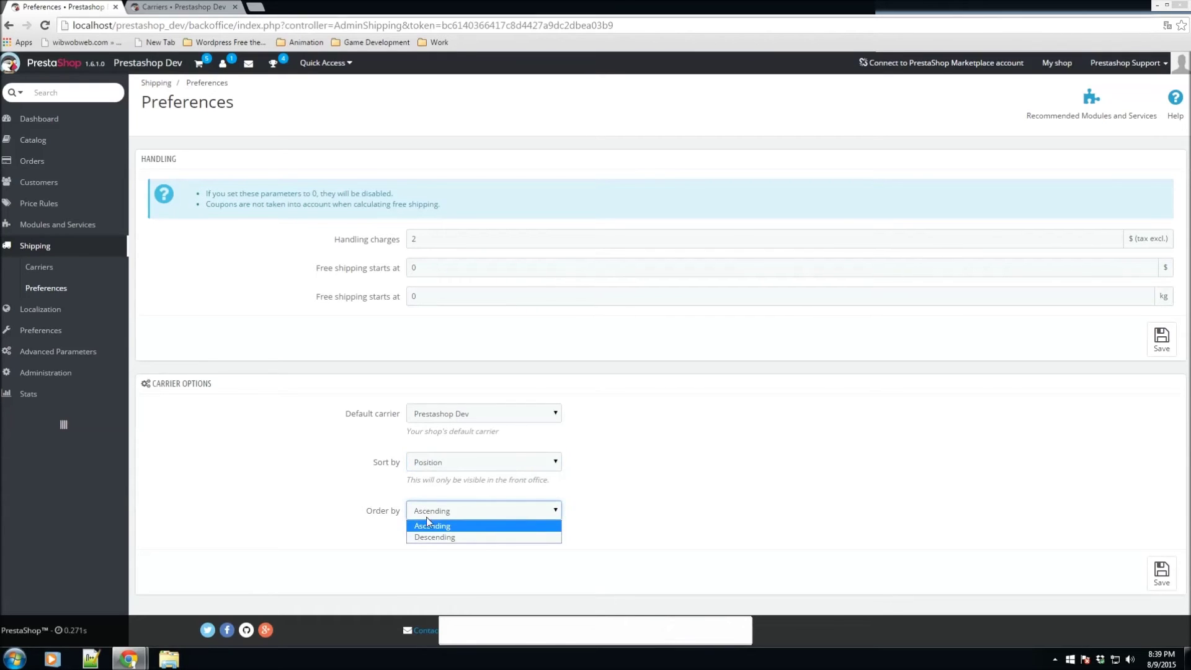
left_click(794, 367)
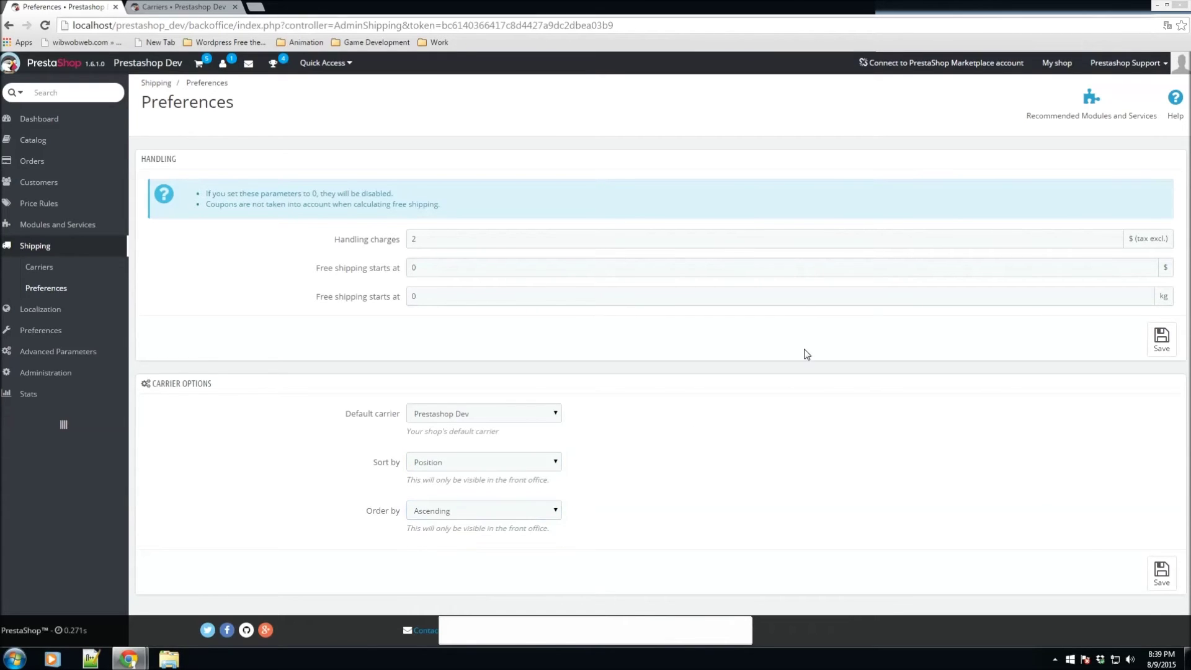
Return to the carrier list, then open the storefront and start checking out the existing cart.
left_click(56, 268)
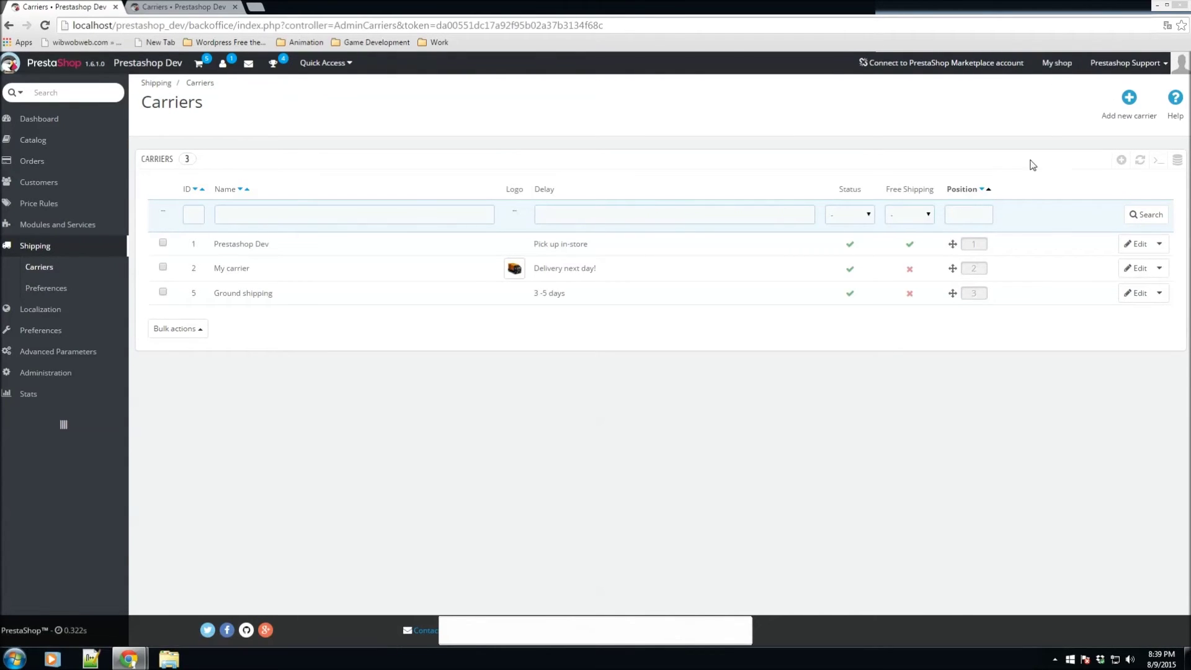
left_click(1058, 66)
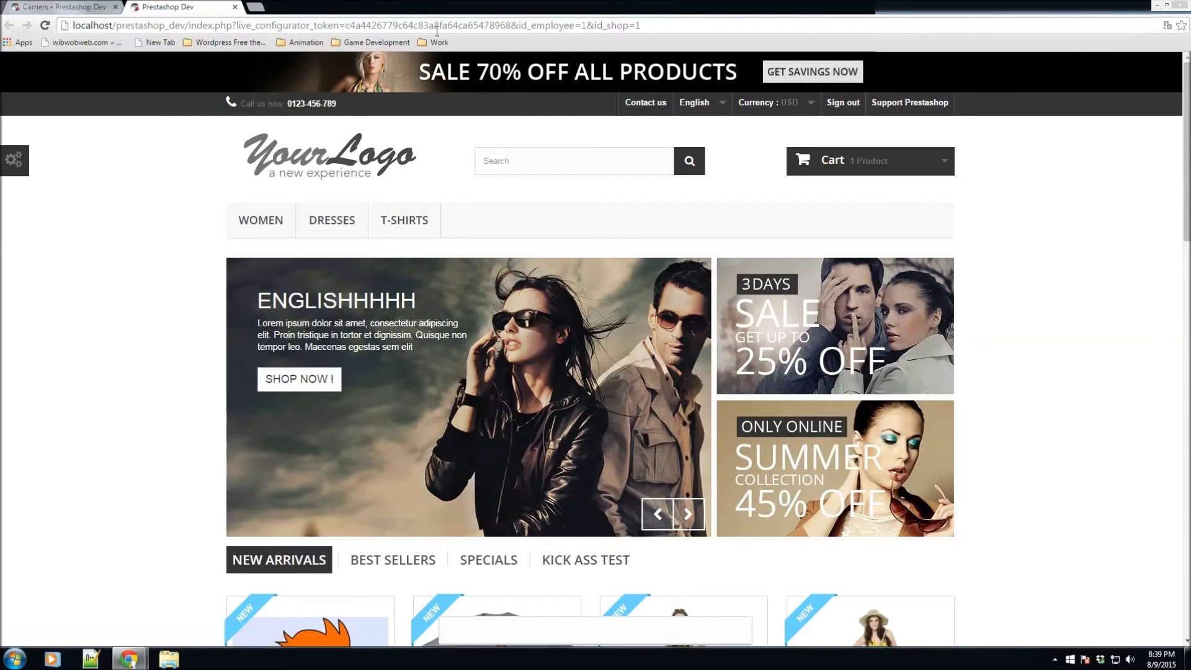
mouse_move(882, 176)
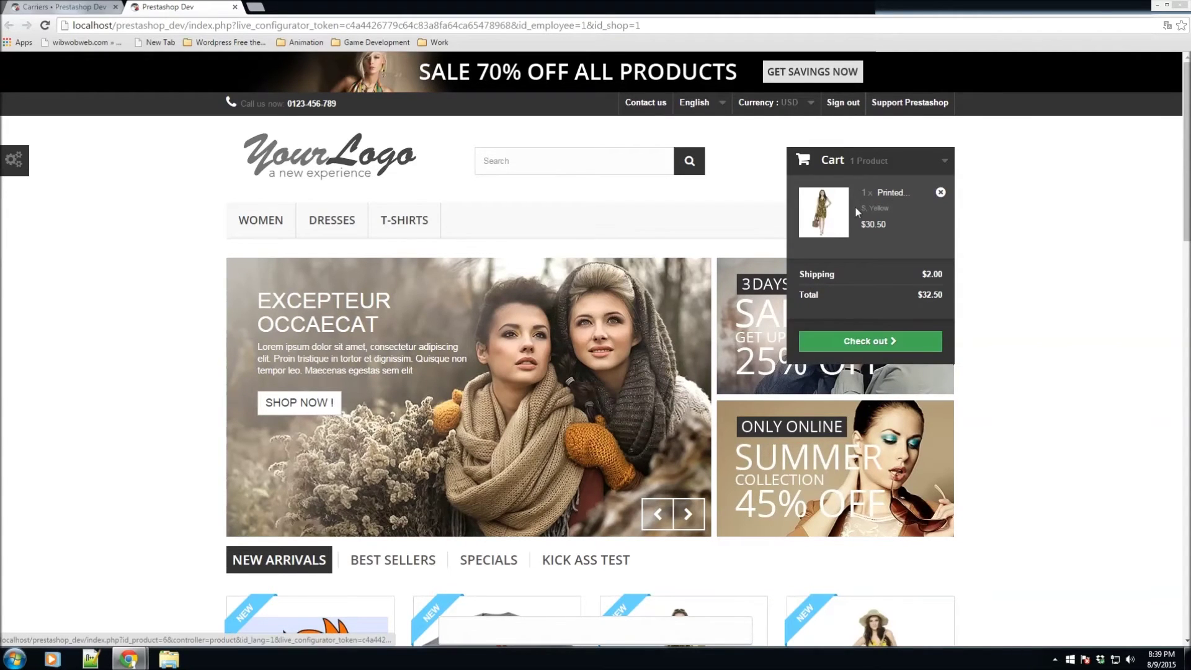
left_click(837, 342)
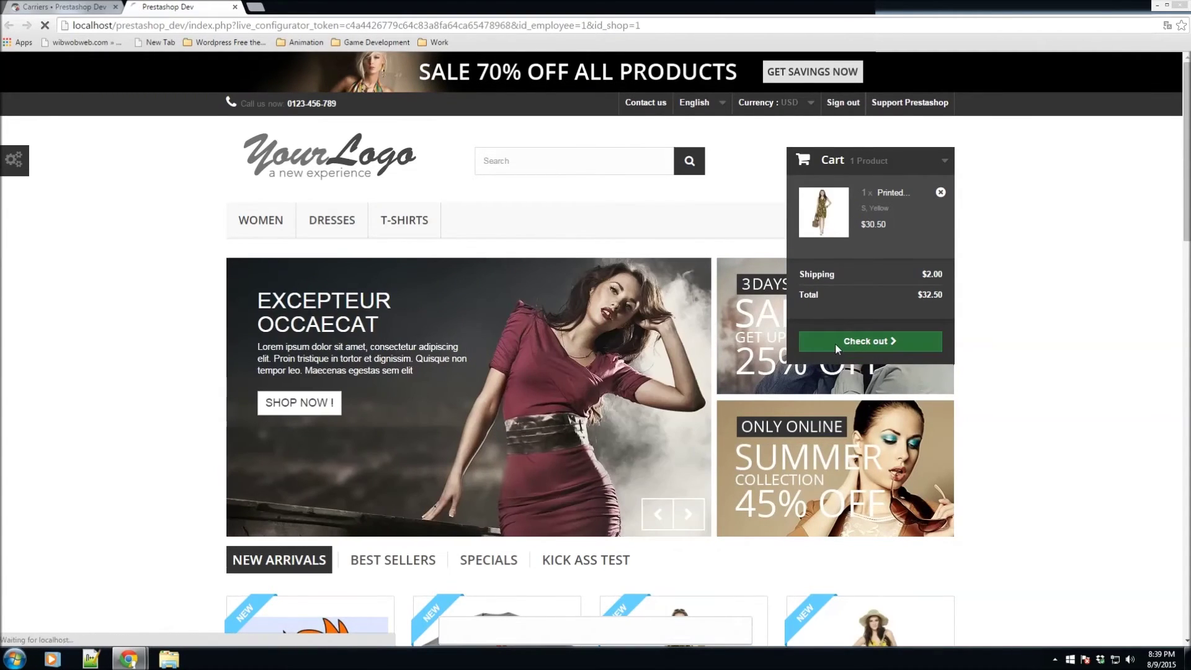
Proceed through the cart summary and address stages to the shipping options, keeping the existing delivery address.
scroll(834, 346, "down", 4)
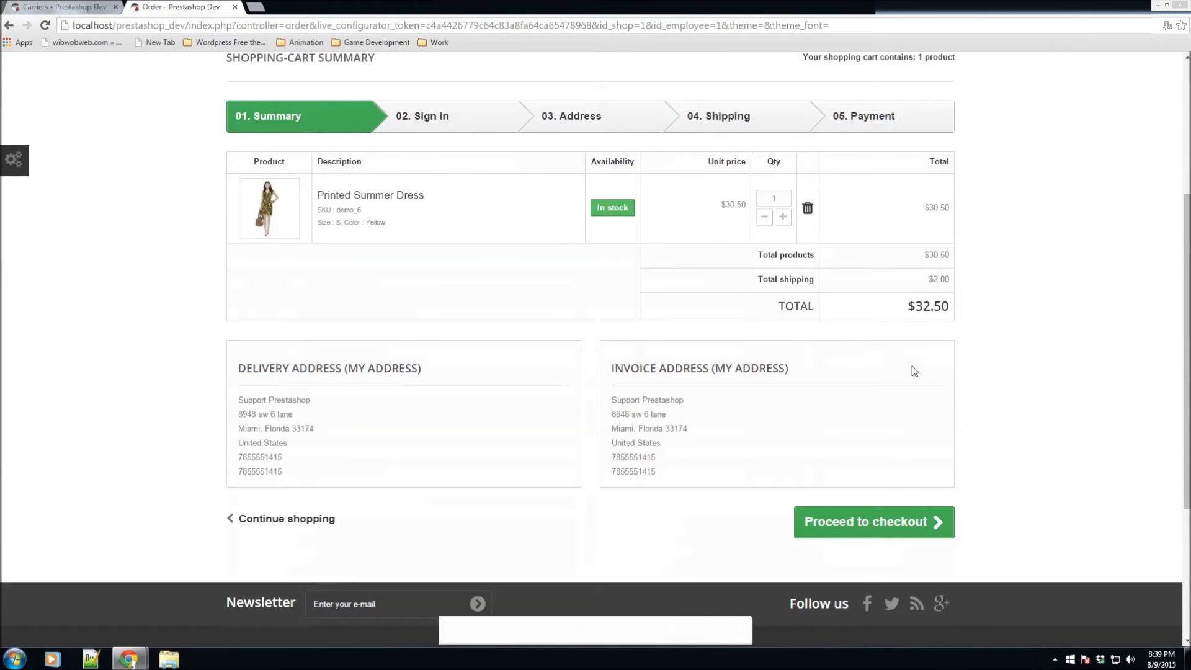
scroll(915, 371, "up", 1)
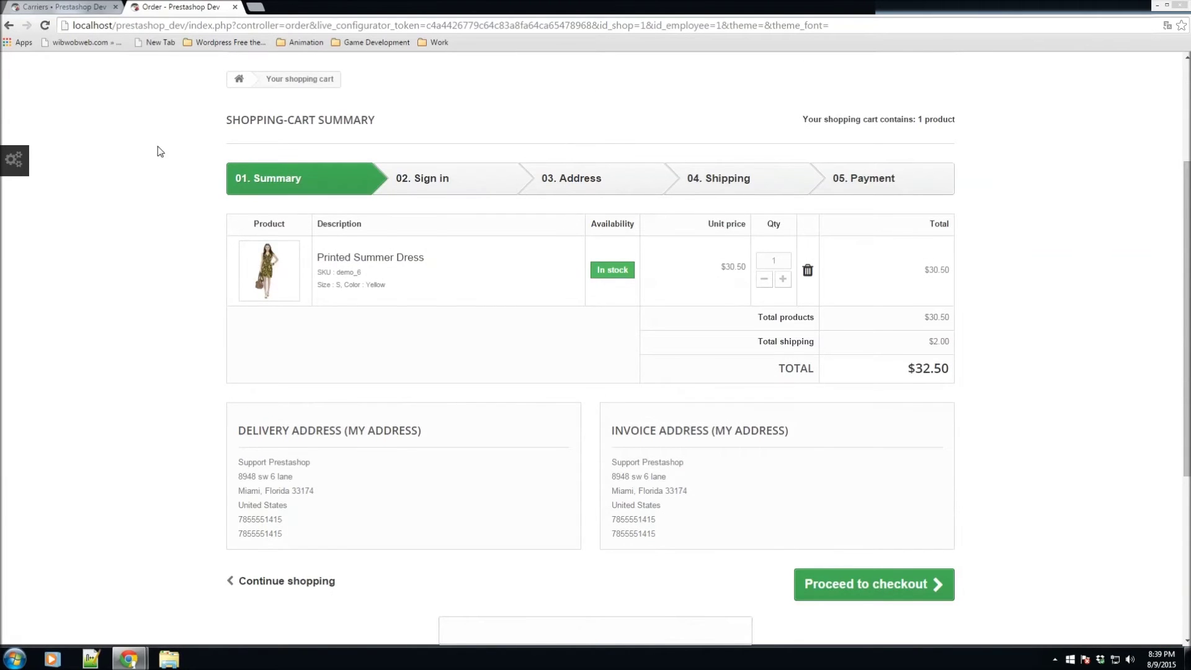
left_click(876, 583)
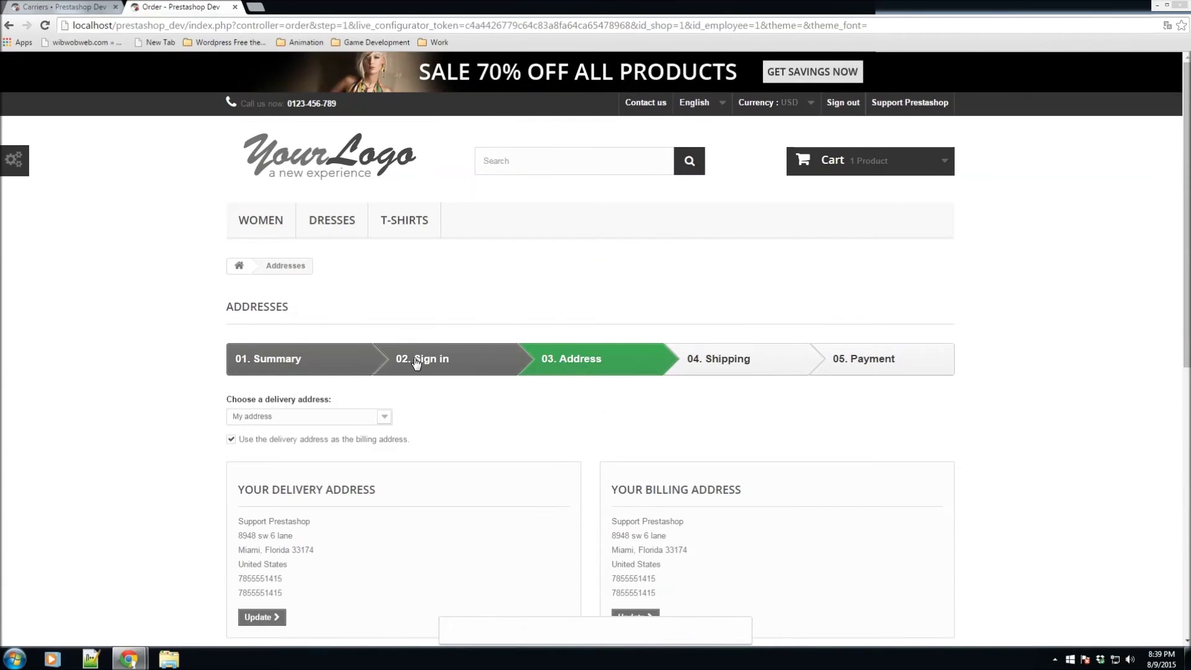
scroll(588, 366, "down", 1)
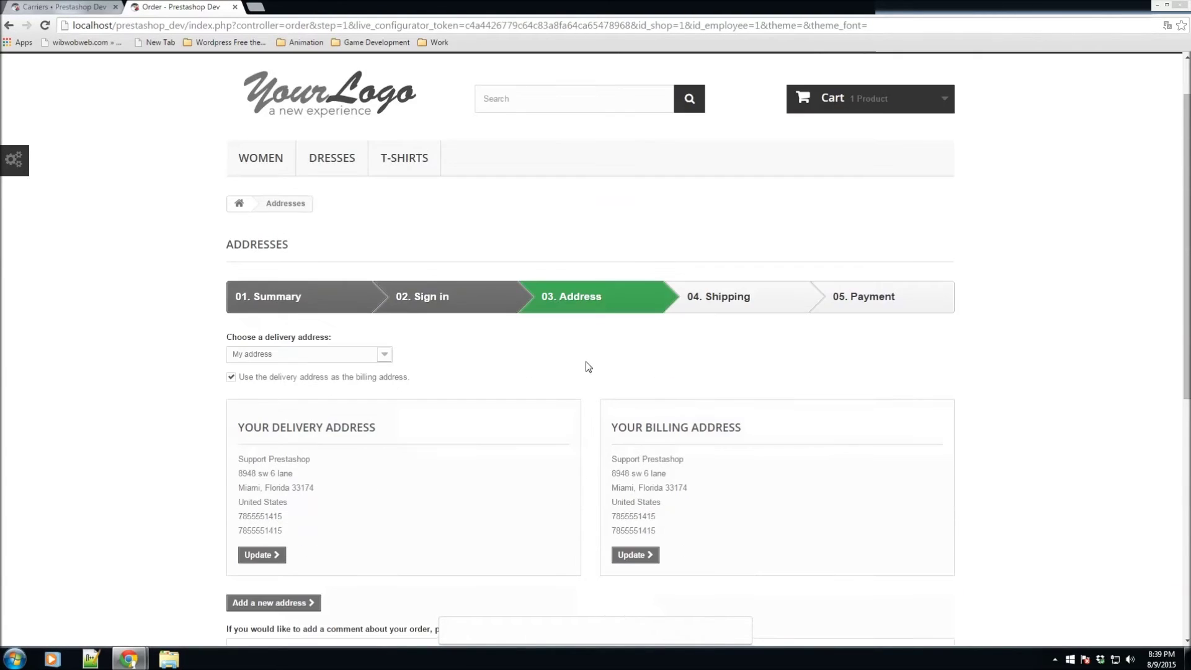
scroll(567, 302, "down", 2)
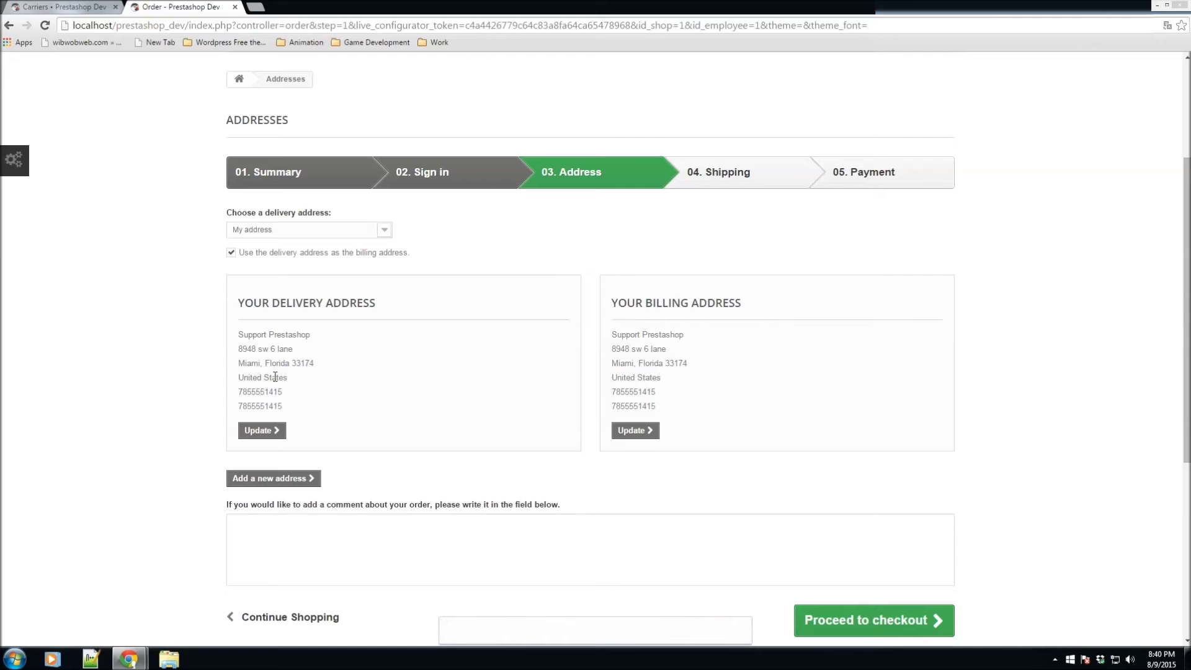
scroll(373, 399, "down", 3)
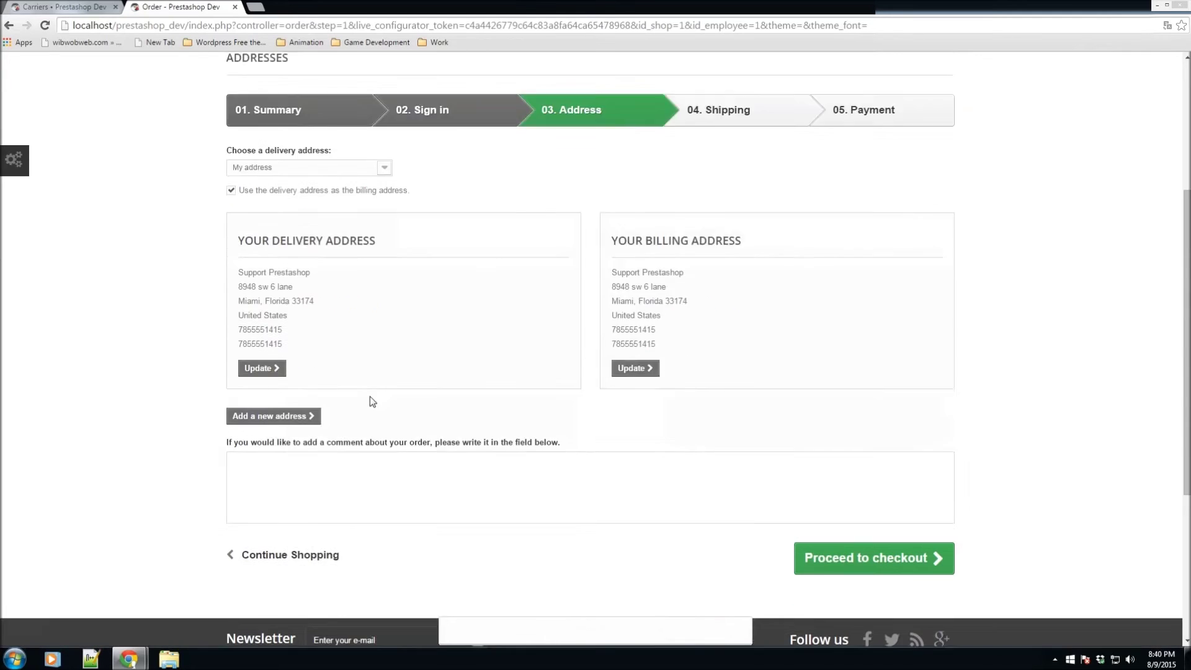
left_click(845, 434)
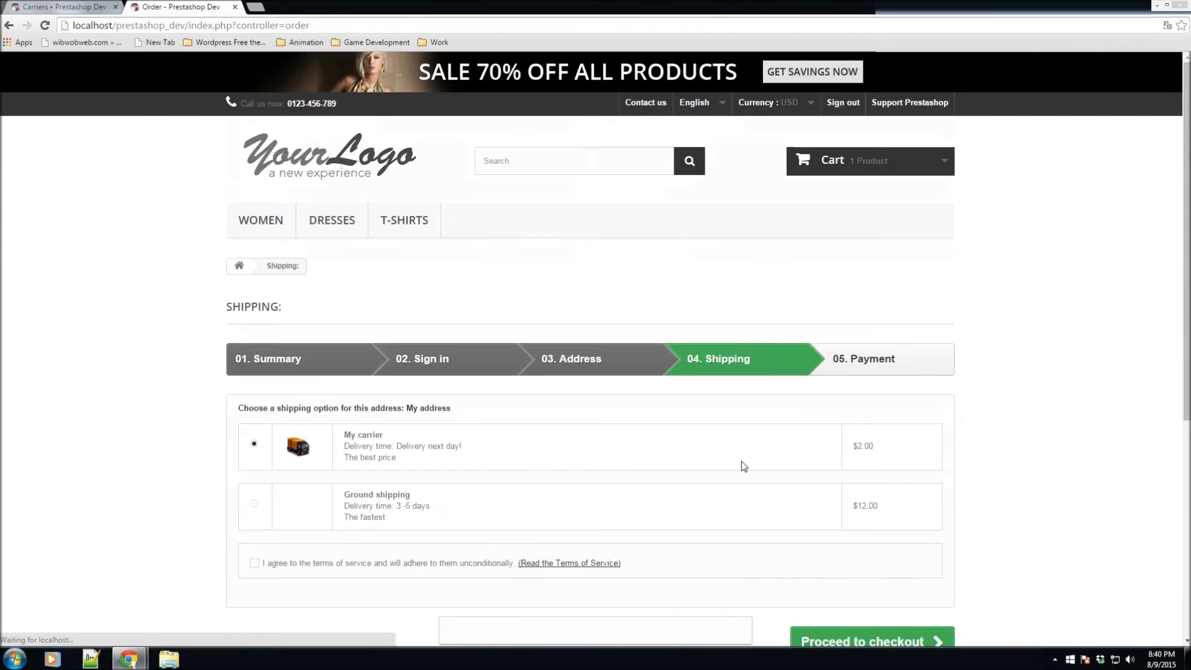
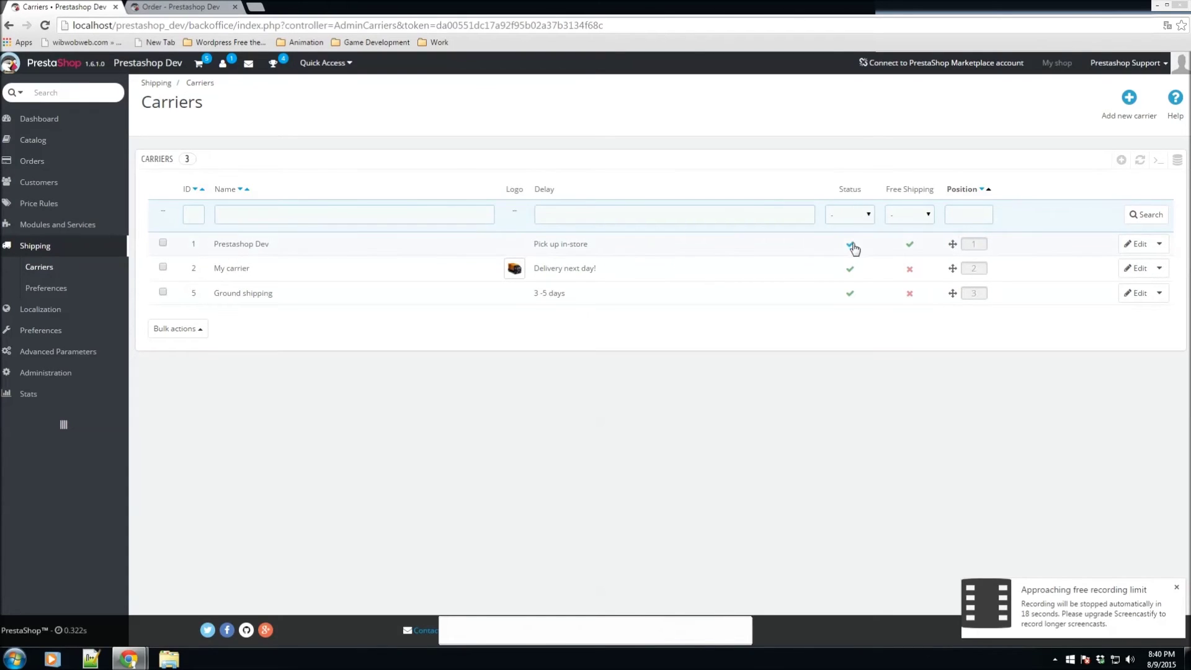
Compare the shipping options offered at checkout with the carriers listed in the back office.
left_click(179, 7)
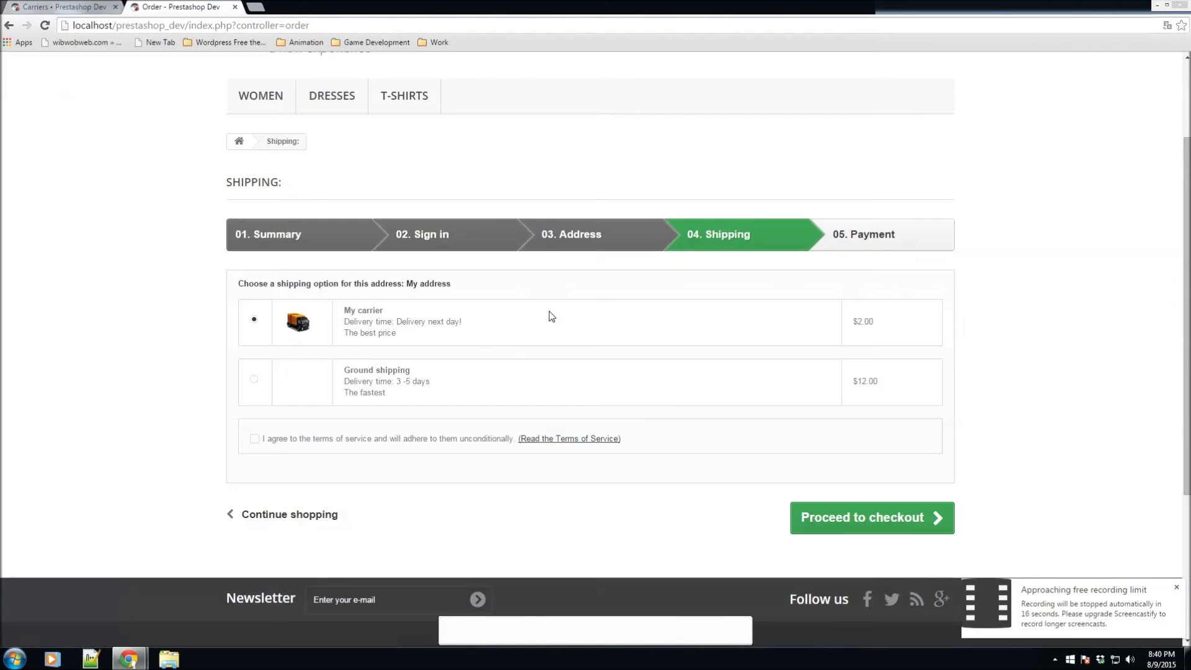
left_click(86, 7)
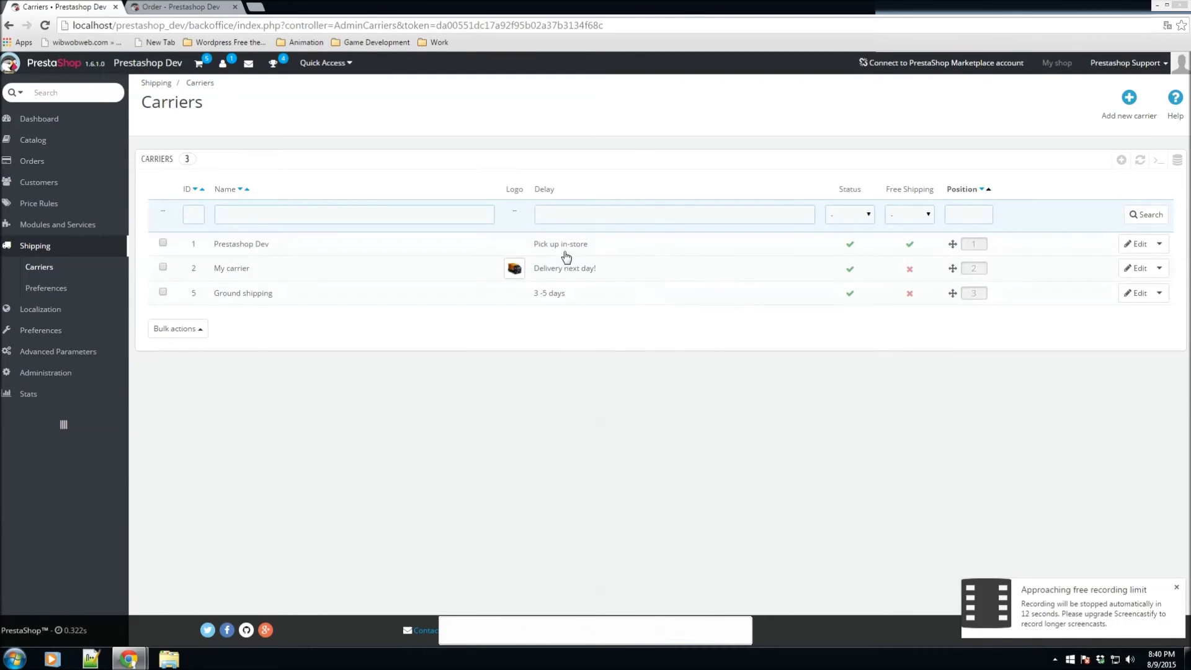
Open the Prestashop Dev carrier for editing and review the zones in its shipping locations and costs.
left_click(1123, 247)
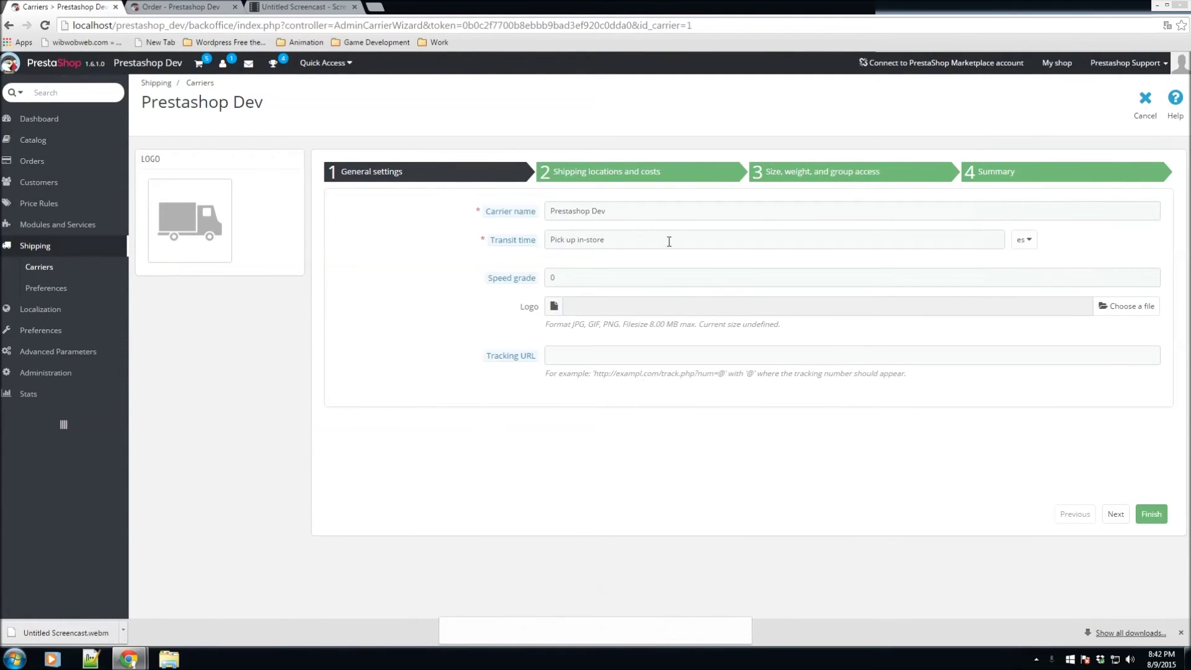
left_click(645, 176)
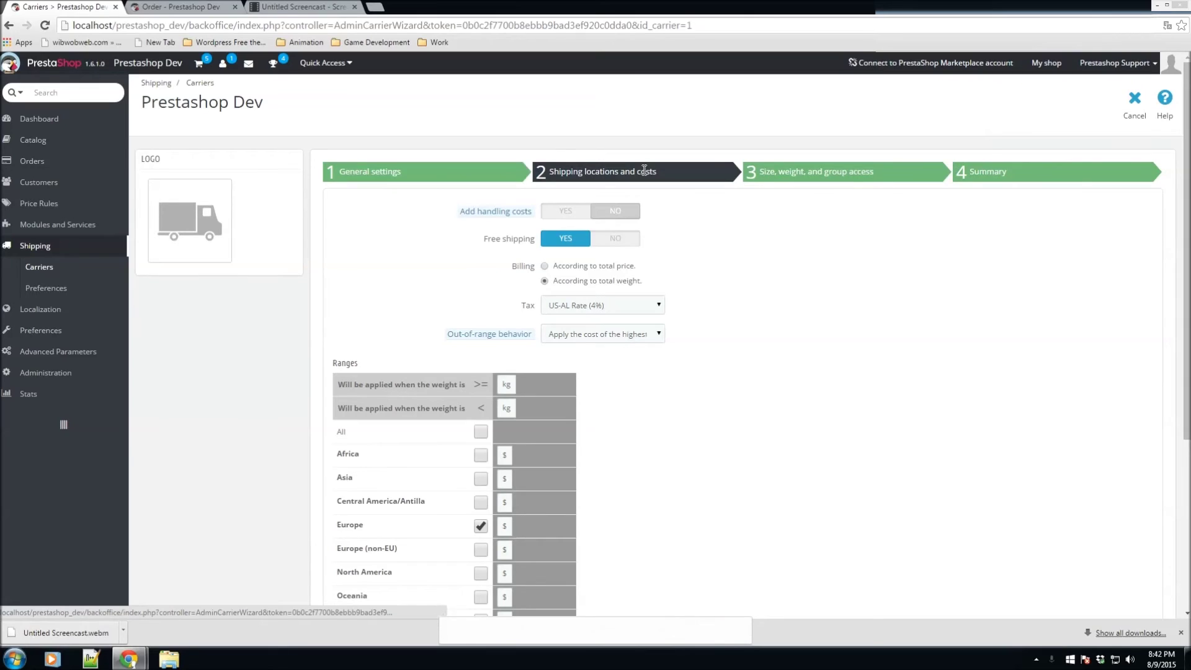
scroll(589, 187, "down", 2)
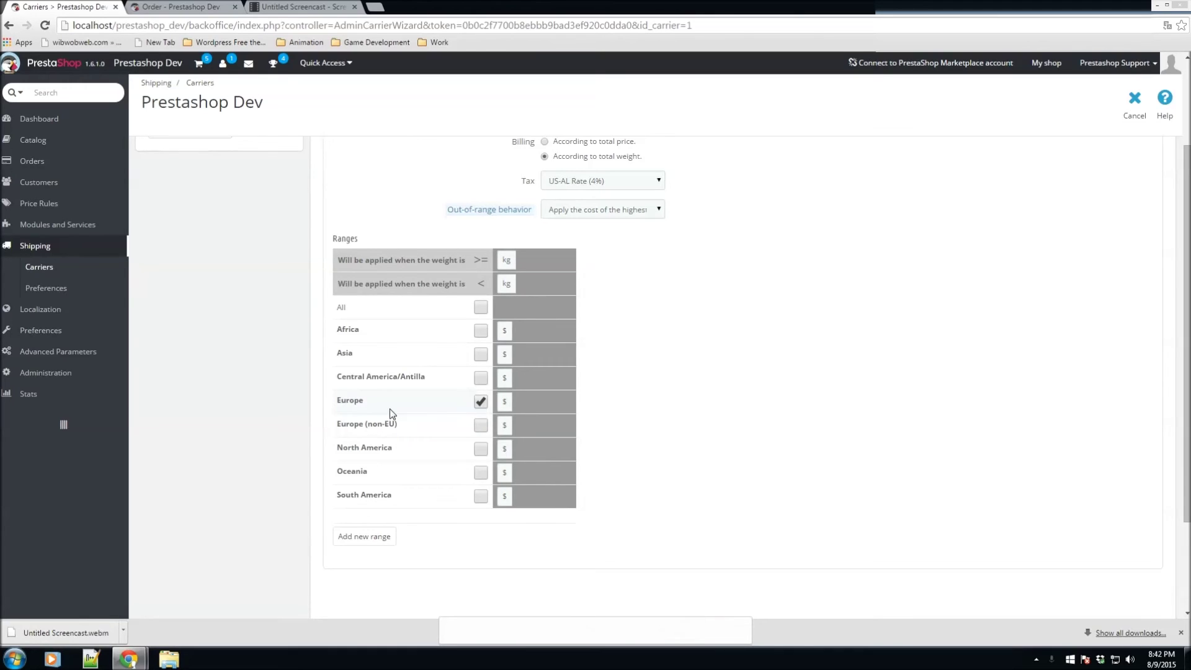
Return to the storefront checkout, check the delivery address and proceed to the shipping options.
left_click(180, 7)
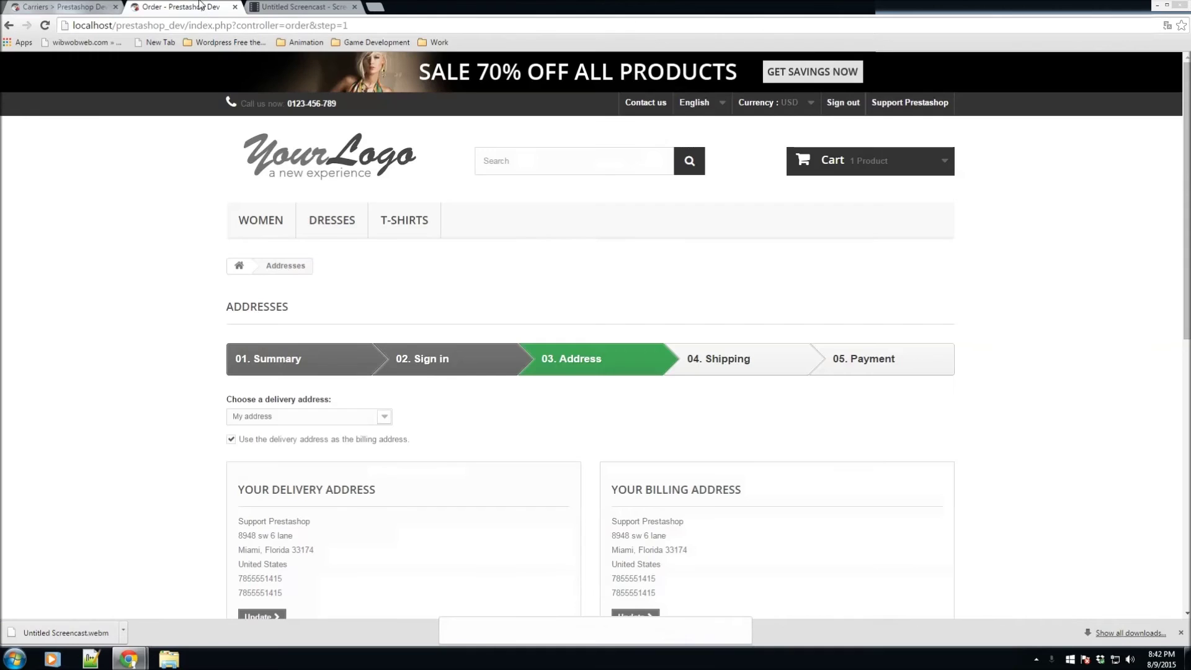
scroll(300, 421, "down", 2)
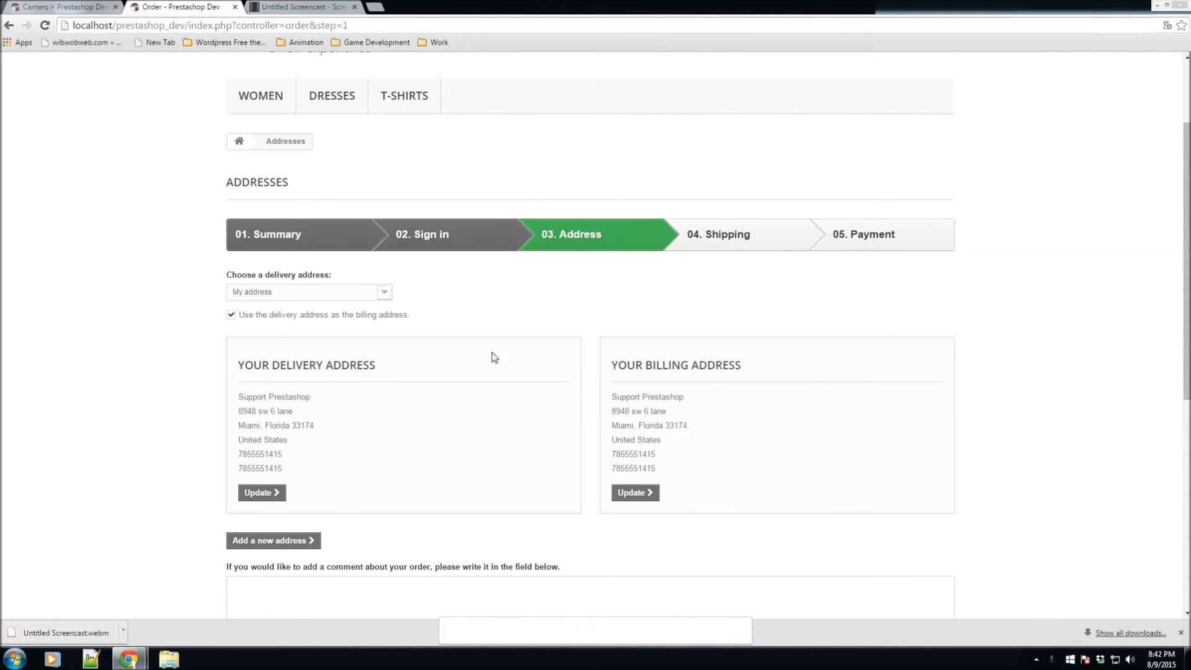
scroll(492, 354, "down", 3)
left_click(872, 504)
Compare the shipping options offered at checkout with the zones enabled for the Prestashop Dev carrier.
key("ctrl+shift+Tab")
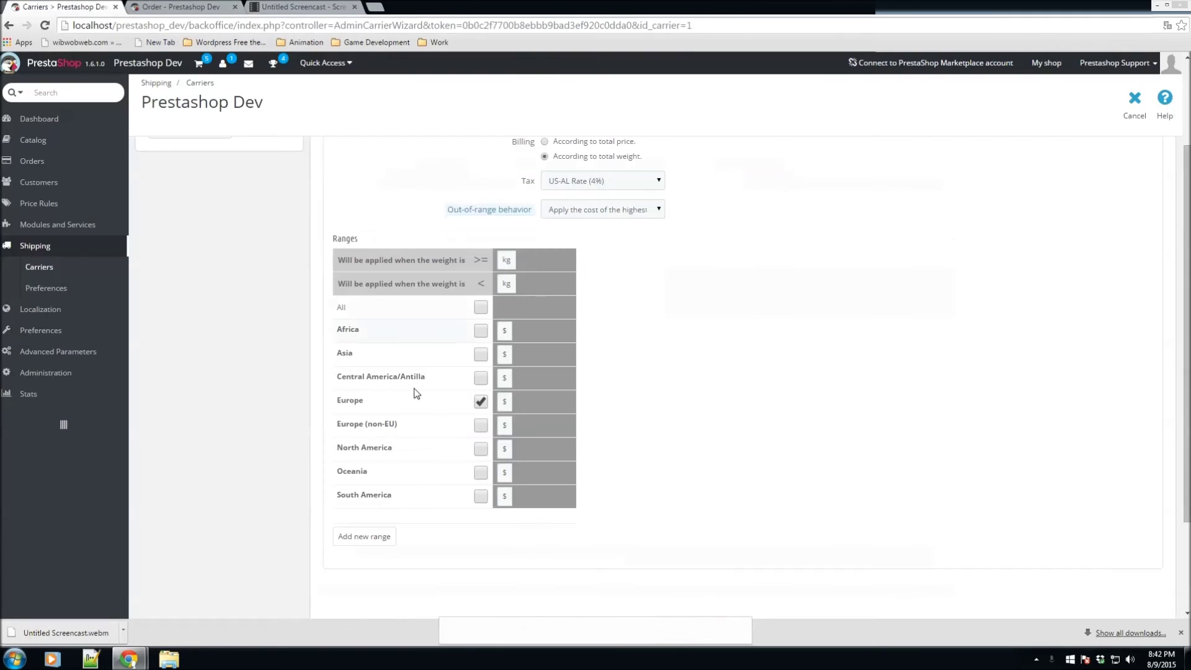
key("ctrl+Tab")
scroll(479, 351, "down", 2)
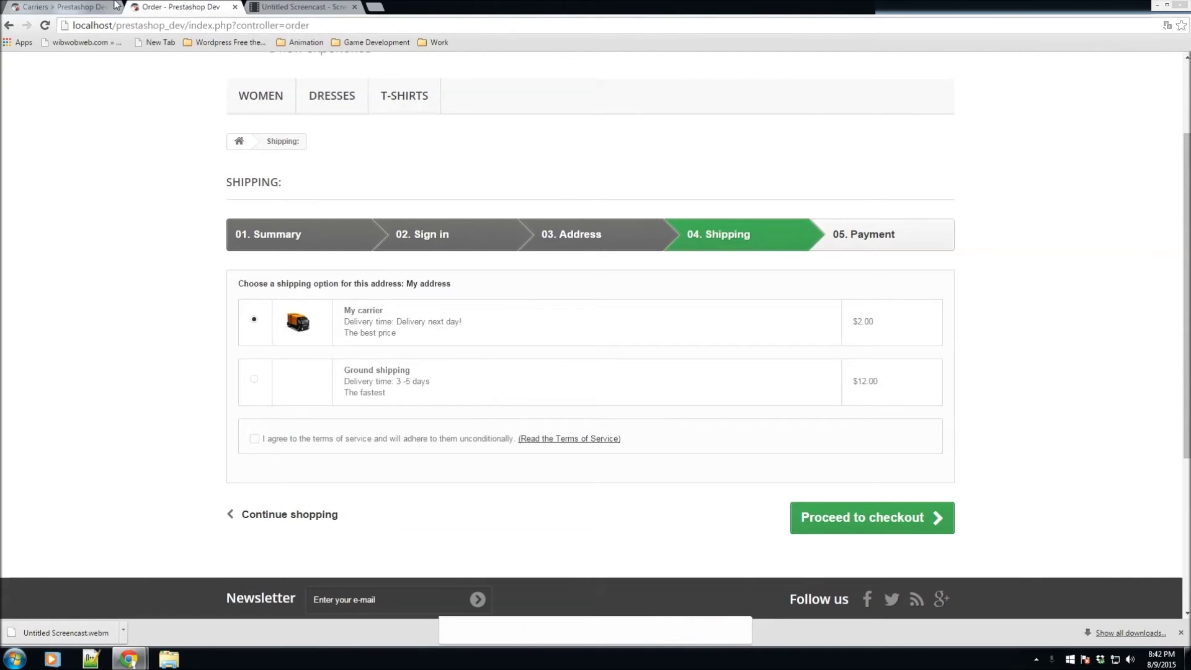
key("ctrl+shift+Tab")
scroll(473, 357, "down", 3)
scroll(640, 451, "up", 2)
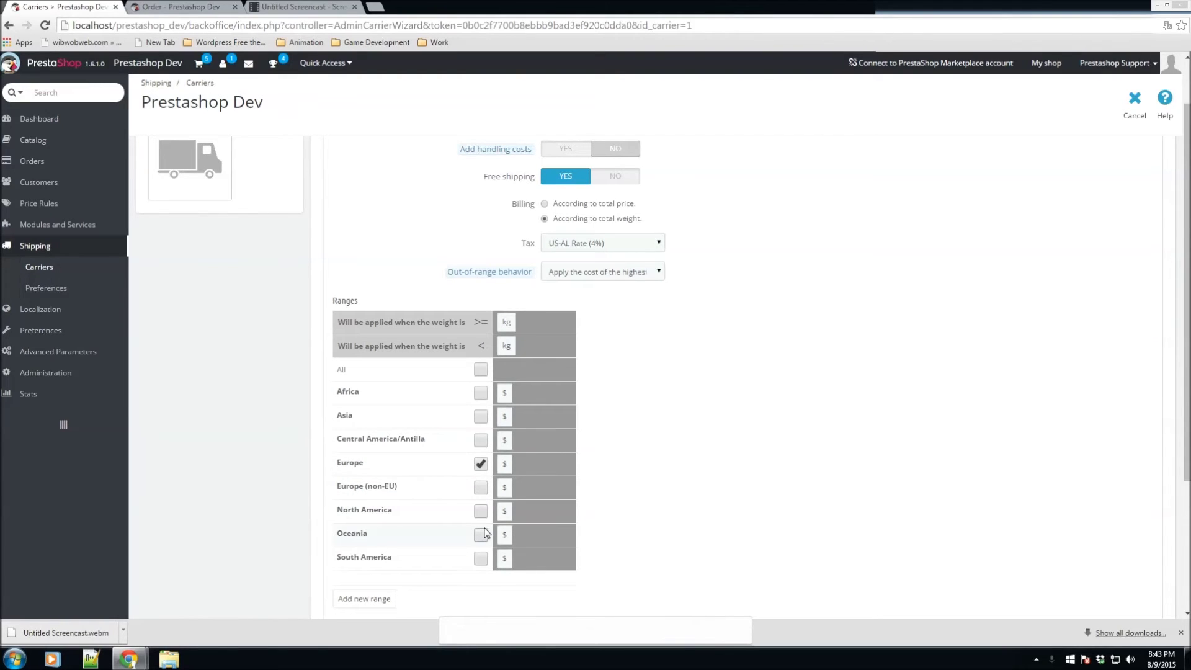
scroll(485, 534, "up", 1)
Try to proceed from the storefront shipping stage without agreeing to the terms, and select Ground shipping as the delivery option.
key("ctrl+Tab")
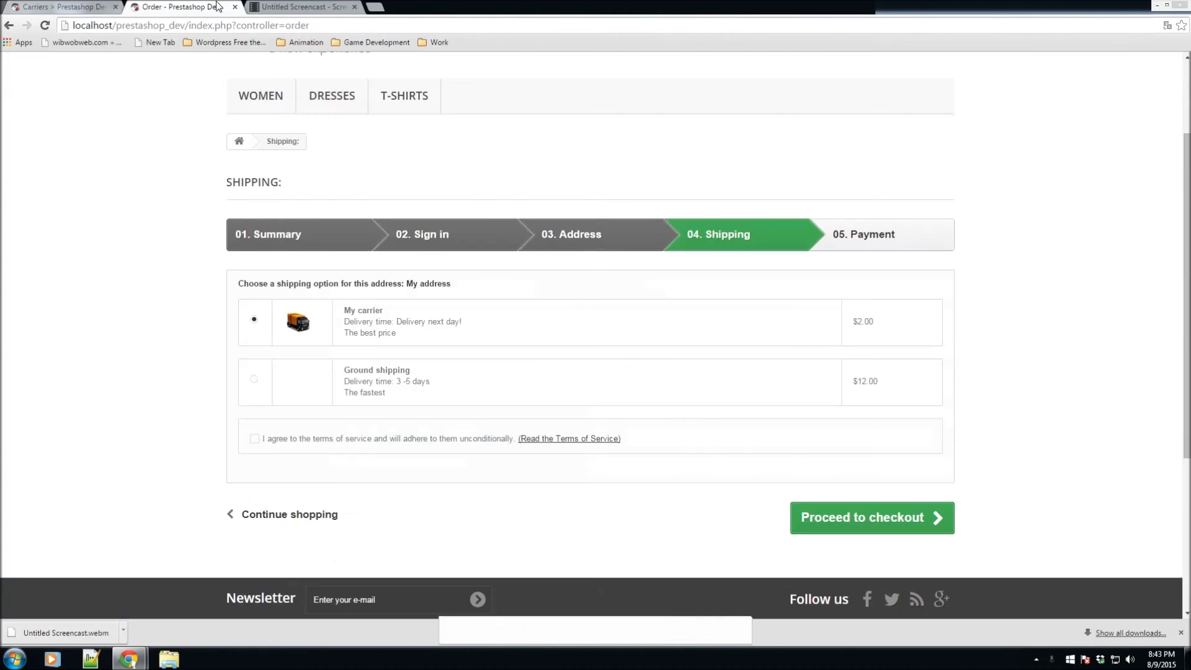
left_click(859, 514)
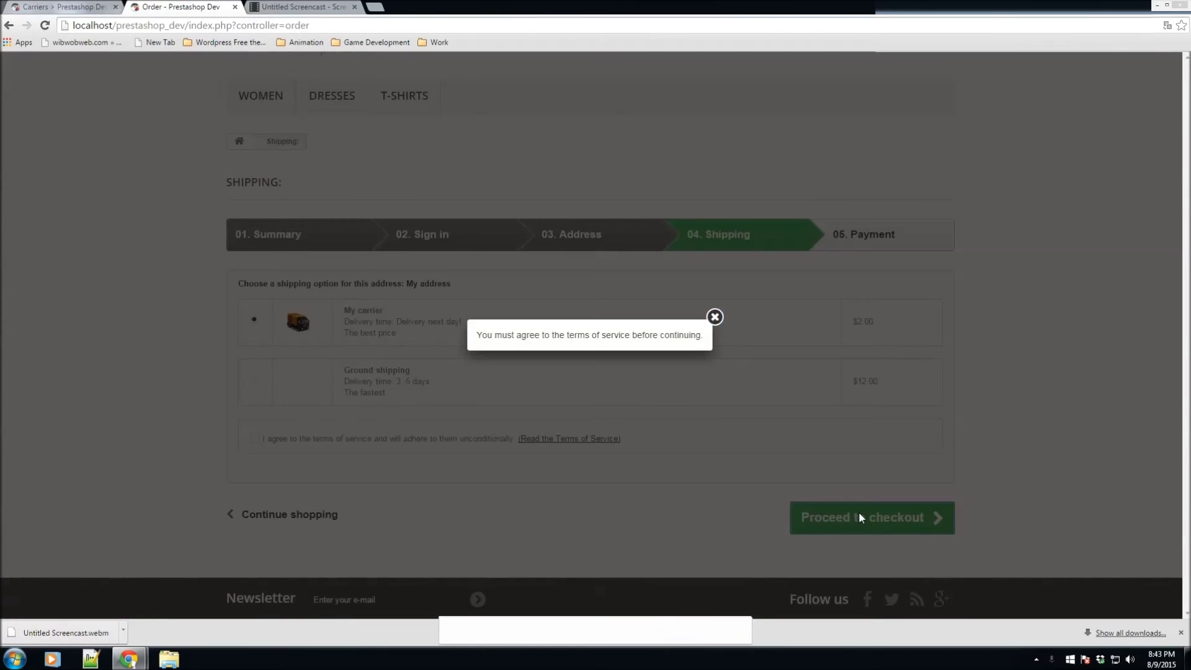
left_click(713, 317)
left_click(255, 379)
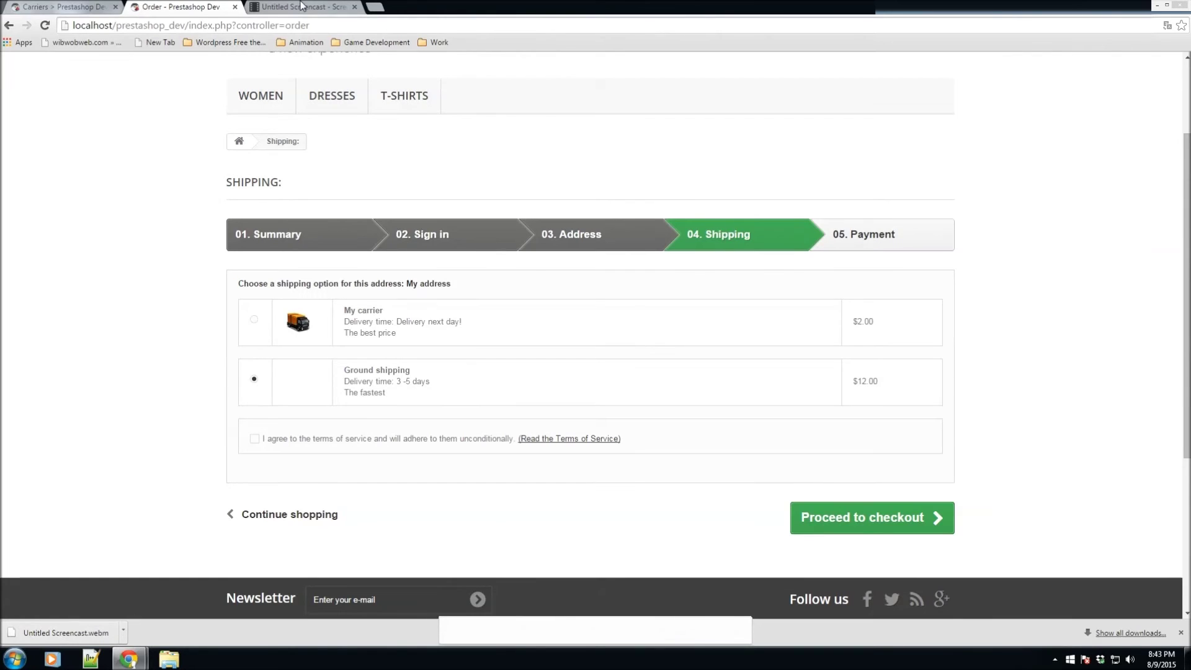
Enable the North America zone for the Prestashop Dev carrier in the back office and save the carrier.
left_click(31, 7)
scroll(399, 276, "down", 3)
scroll(404, 279, "up", 3)
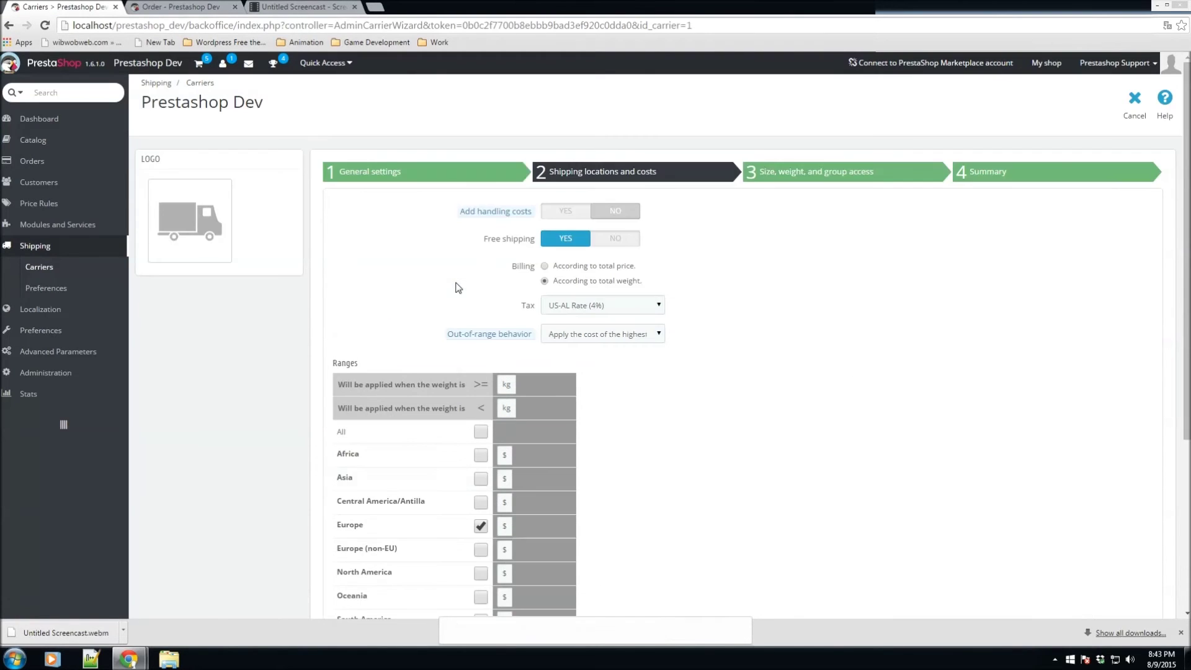
scroll(474, 346, "down", 2)
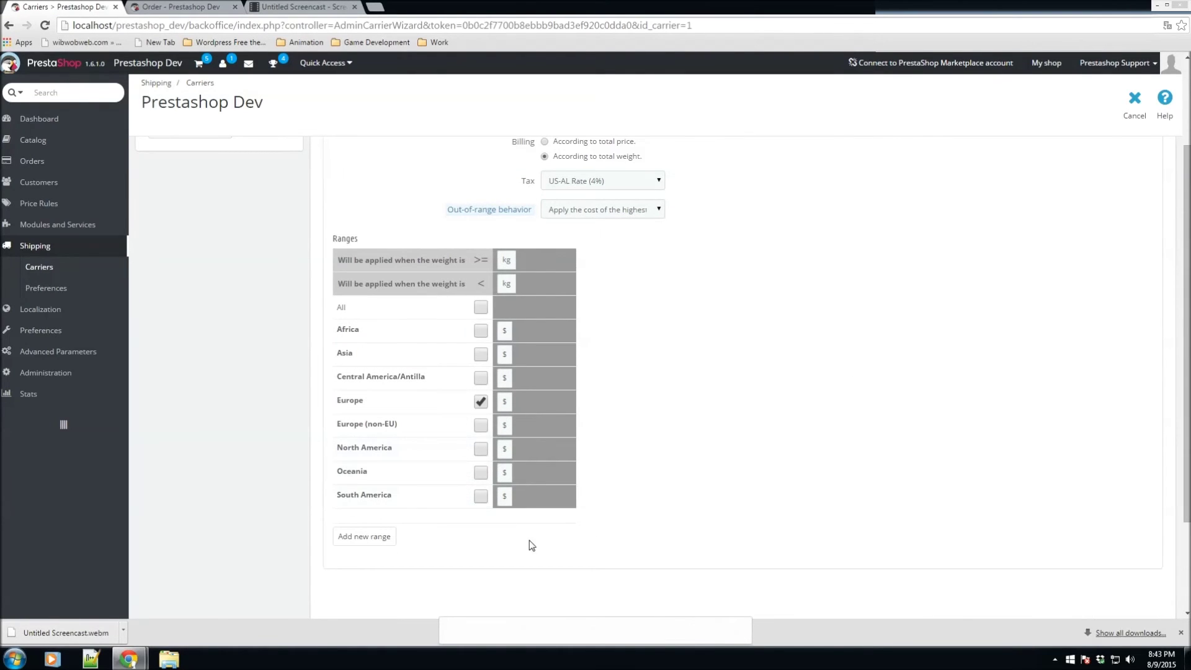
left_click(481, 453)
scroll(473, 460, "down", 2)
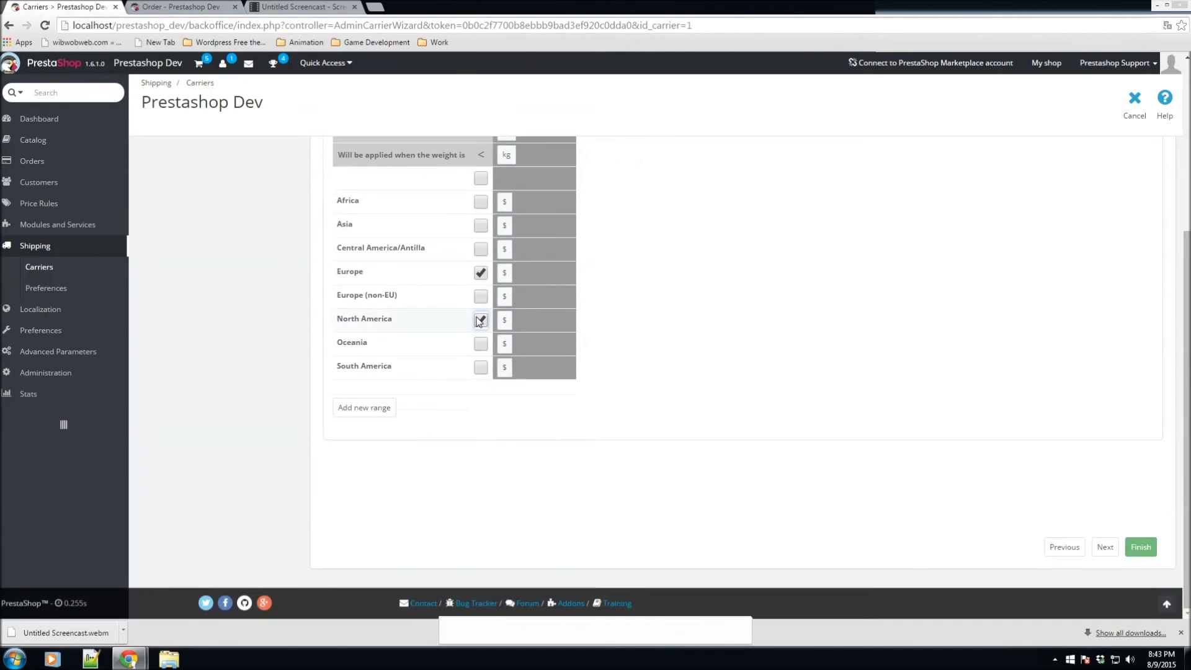
left_click(1146, 553)
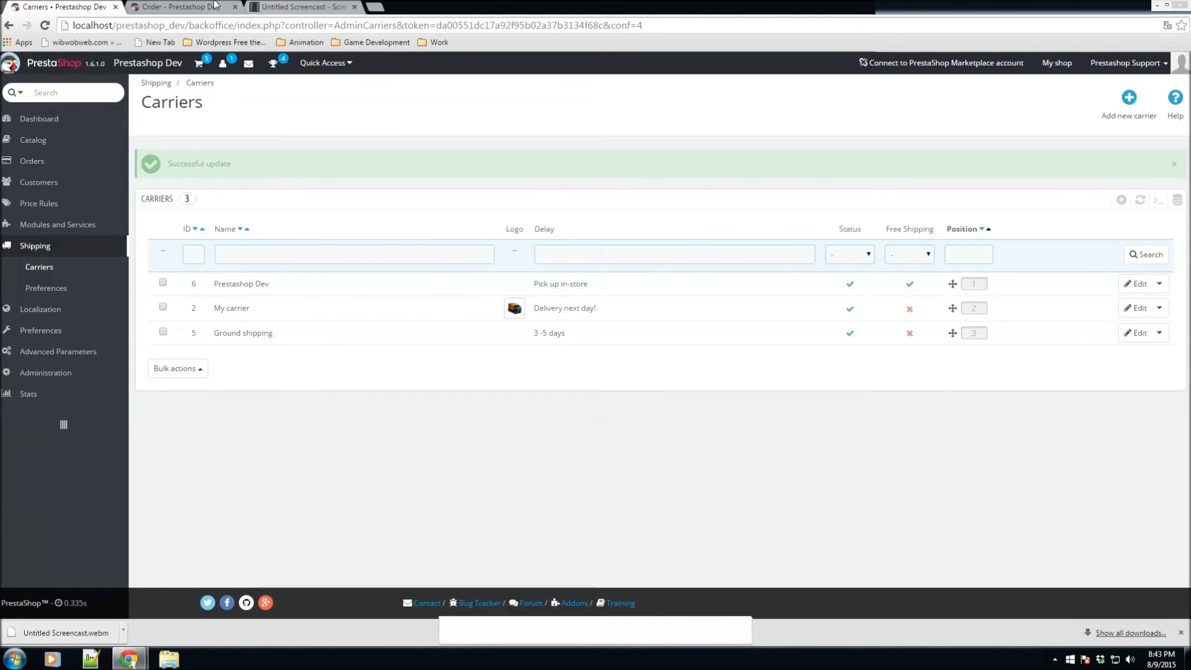
Reload the storefront's shipping stage, resubmitting the form, and check for the Prestashop Dev in-store pickup option.
left_click(180, 7)
key("F5")
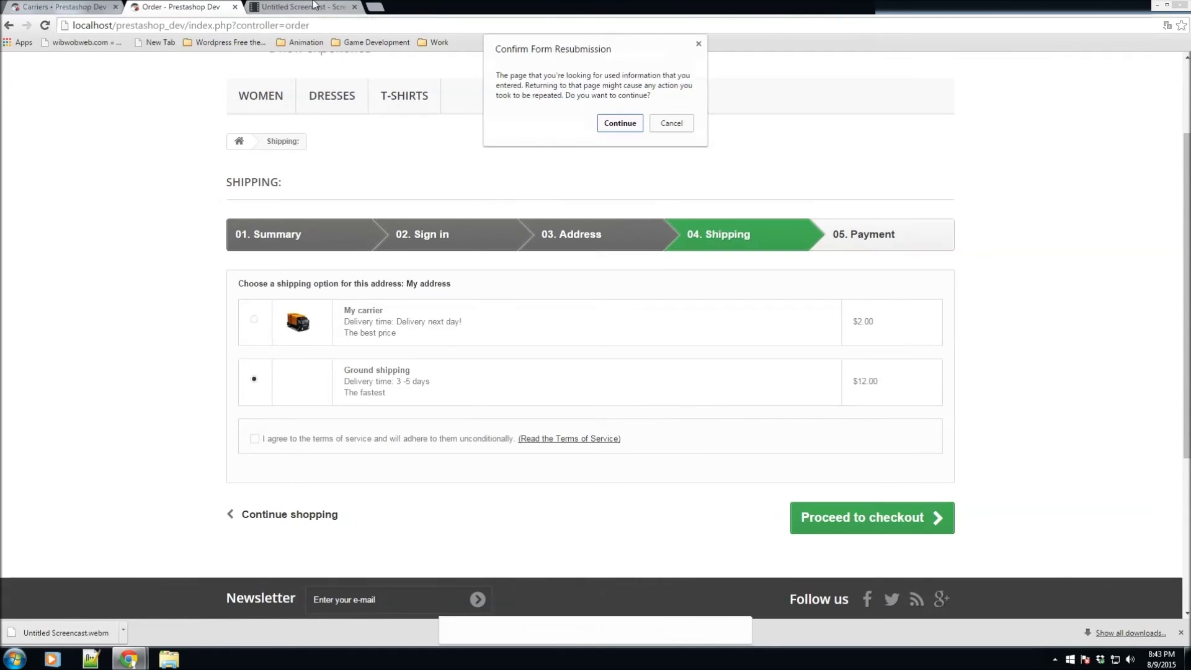
key("Return")
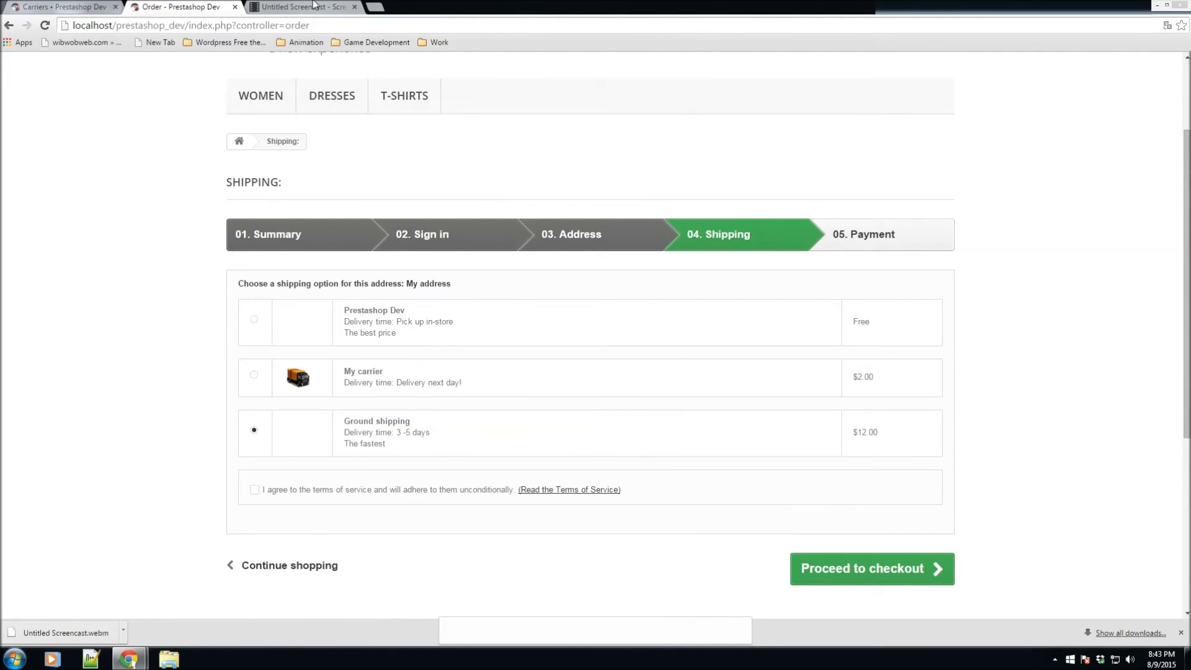
left_click_drag(473, 322, 342, 310)
left_click(488, 338)
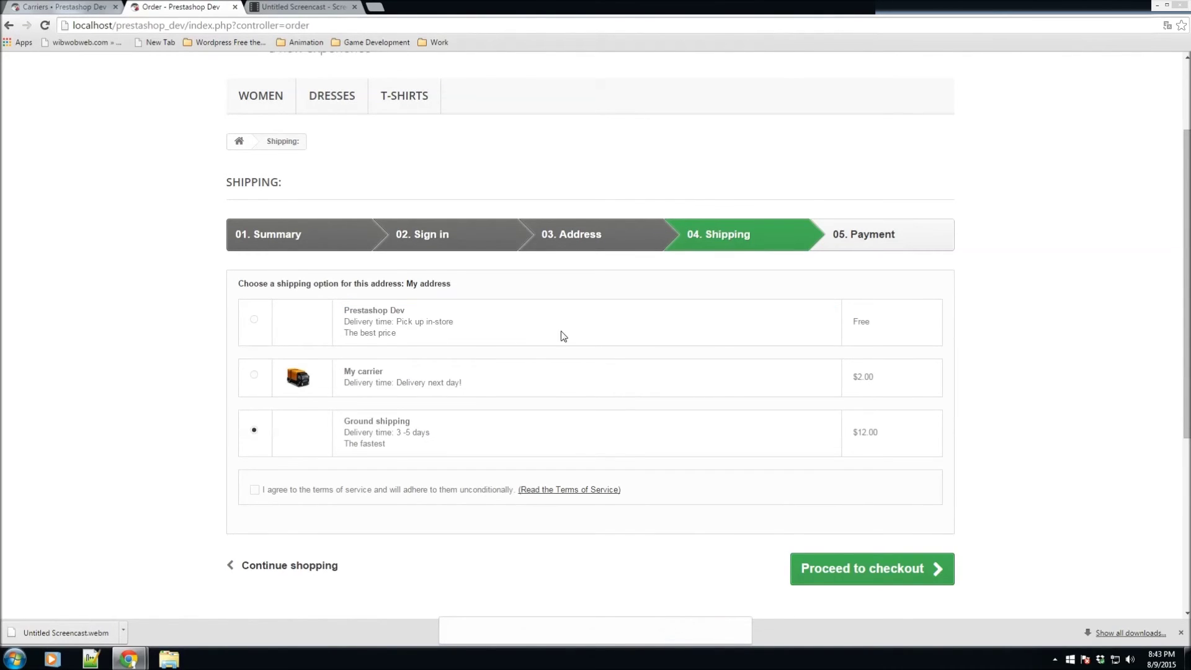
Reopen the Prestashop Dev carrier in the back office and verify the zones enabled in its shipping locations.
left_click(68, 7)
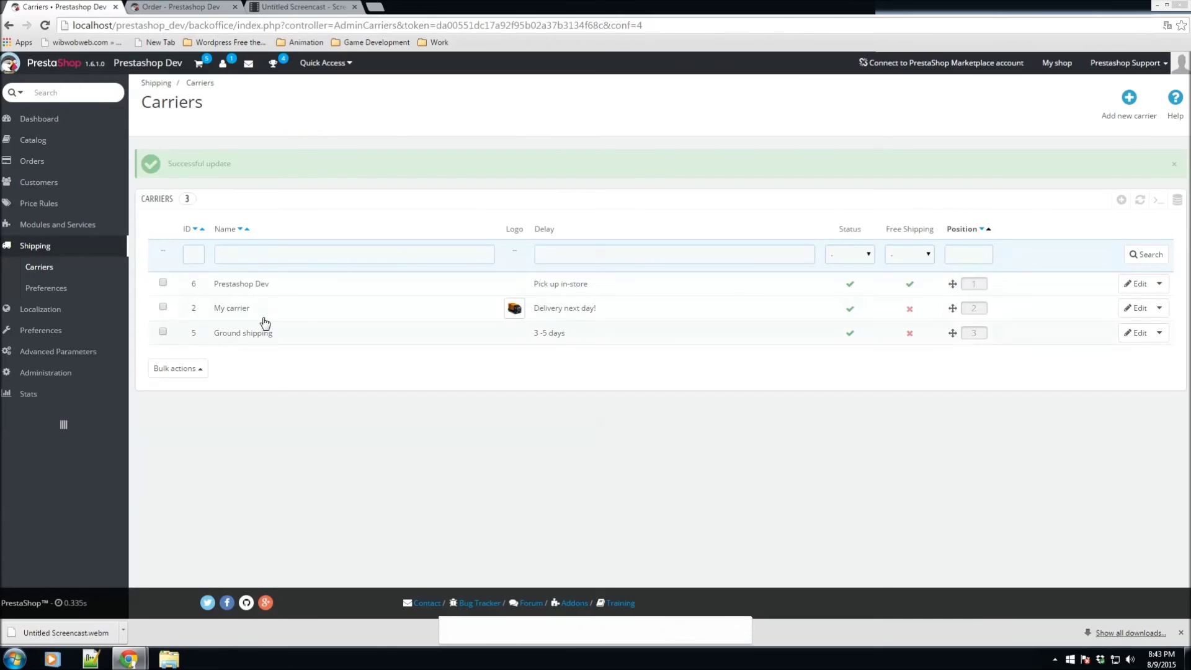
left_click(1135, 283)
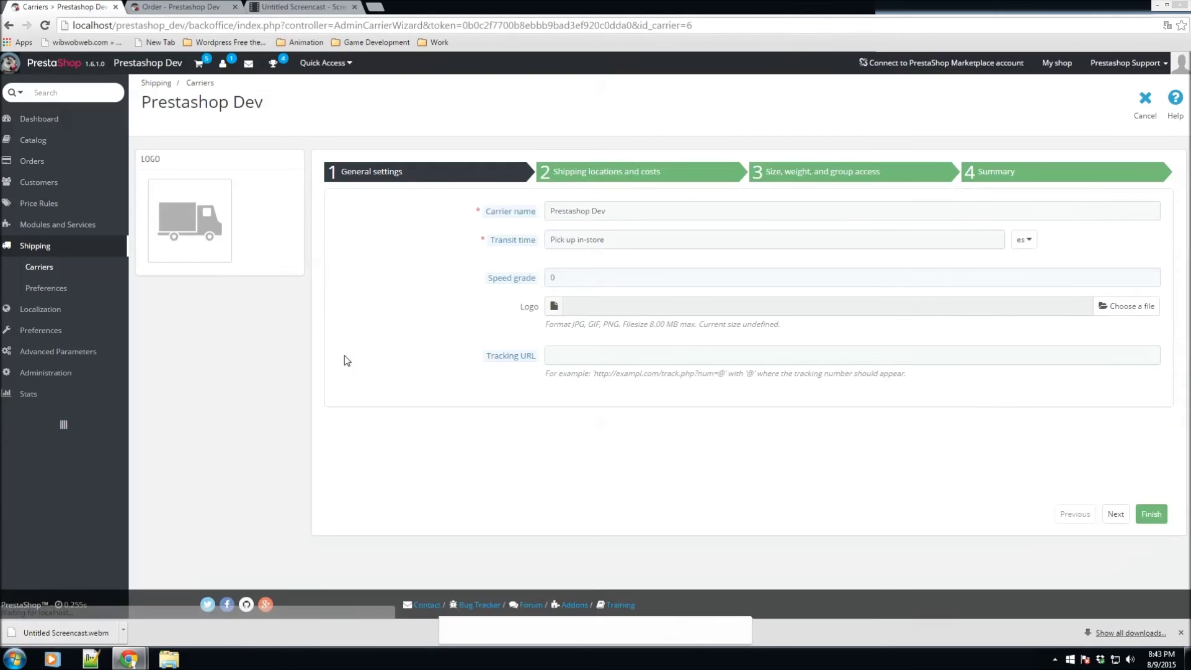
left_click(607, 175)
scroll(402, 477, "down", 1)
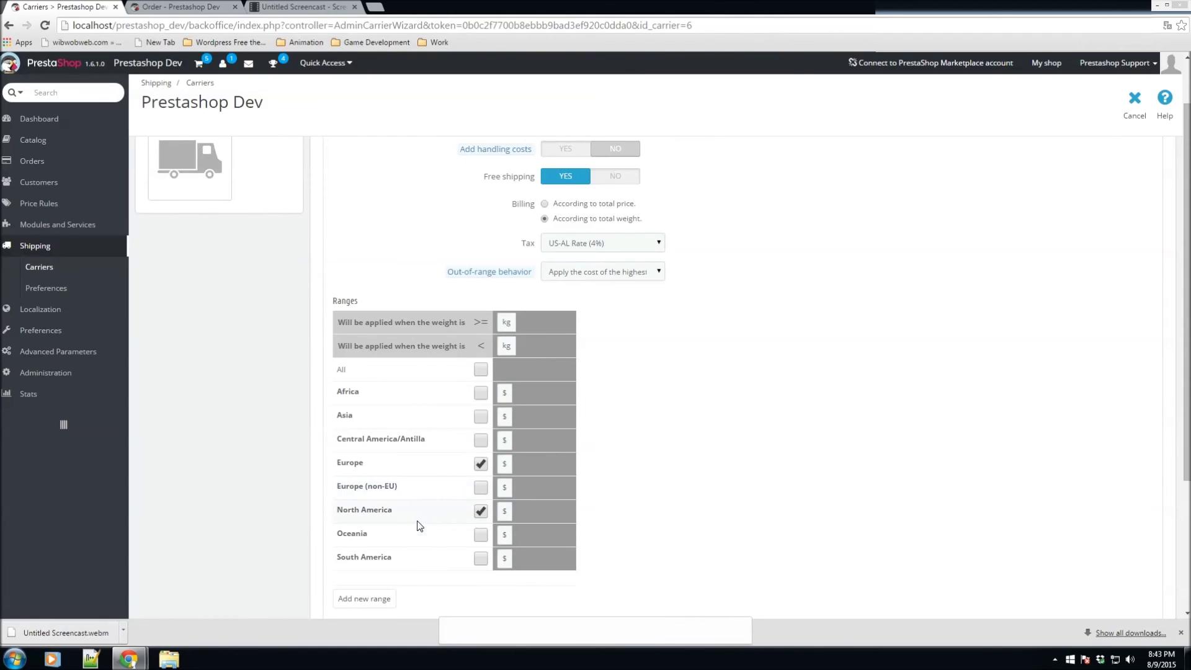
Search the back office's module list for "fedex" and install the fedexcarrier module.
mouse_move(38, 231)
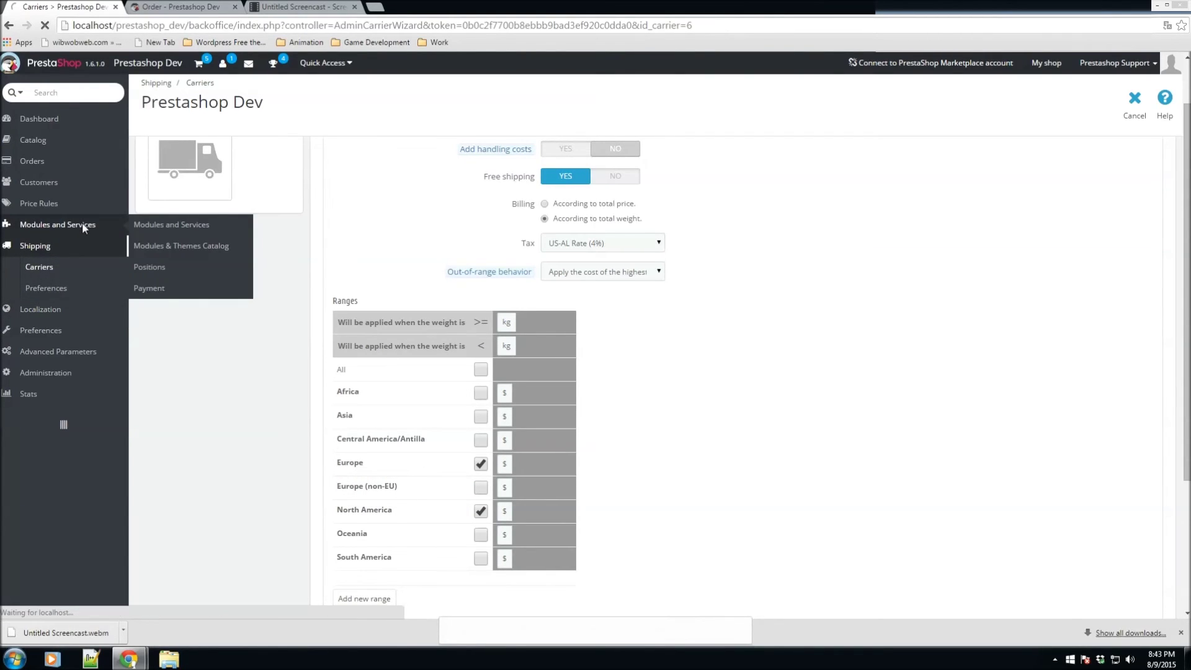
left_click(221, 229)
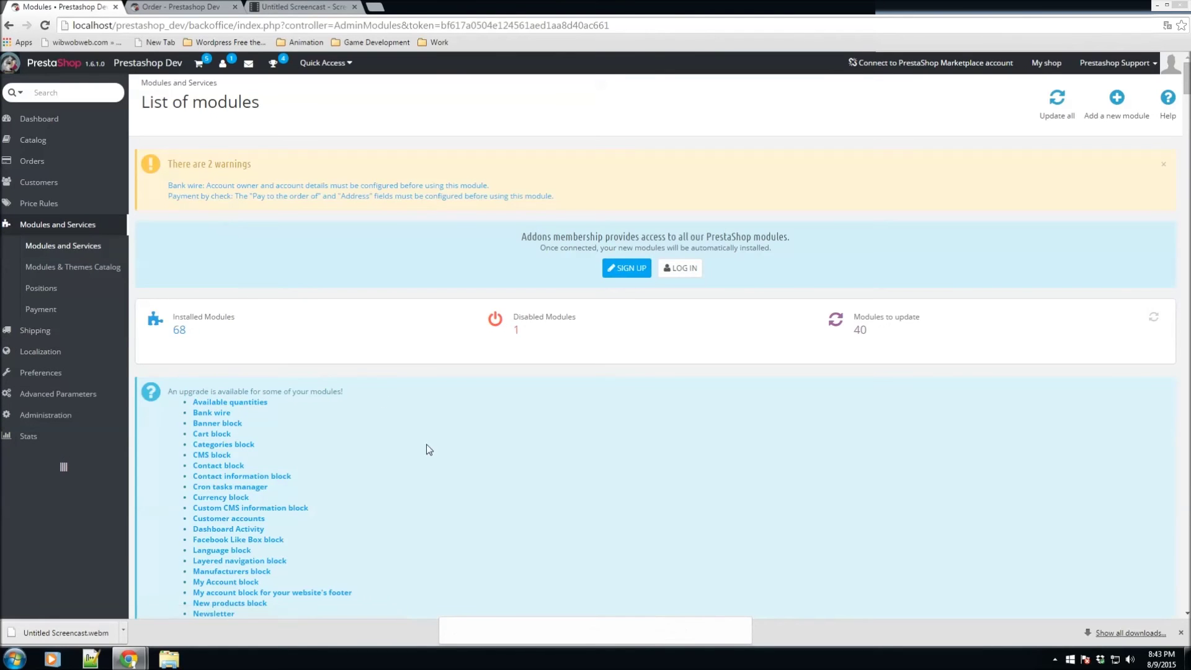
scroll(426, 444, "down", 9)
scroll(471, 417, "down", 4)
scroll(468, 412, "up", 3)
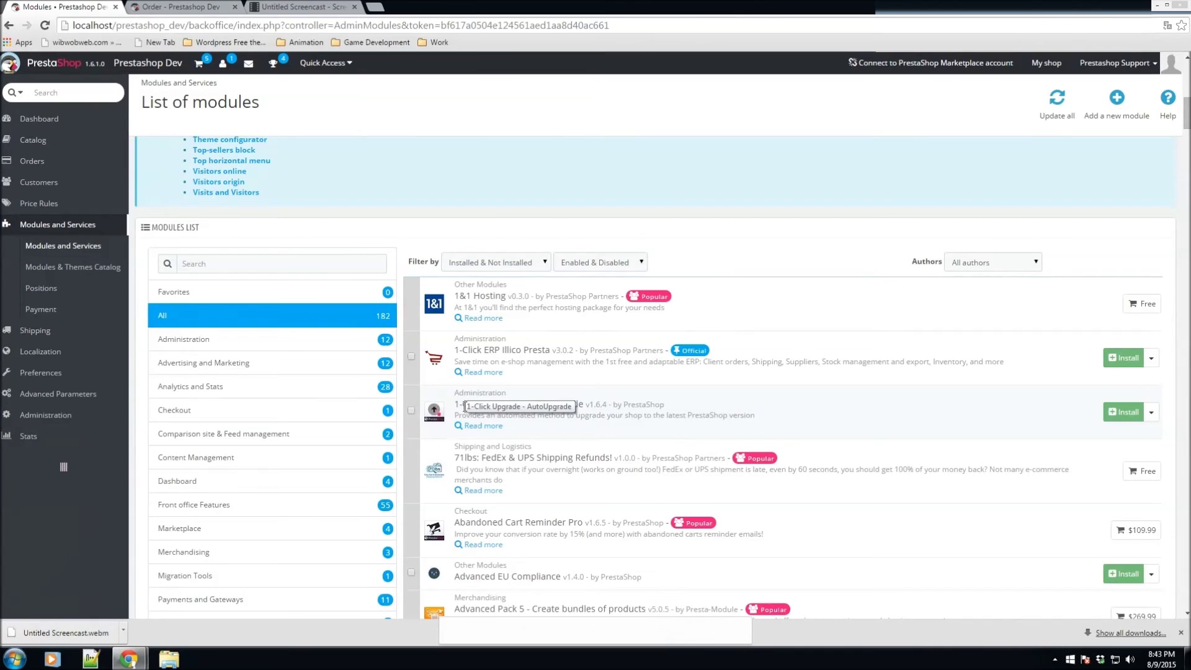
left_click(233, 267)
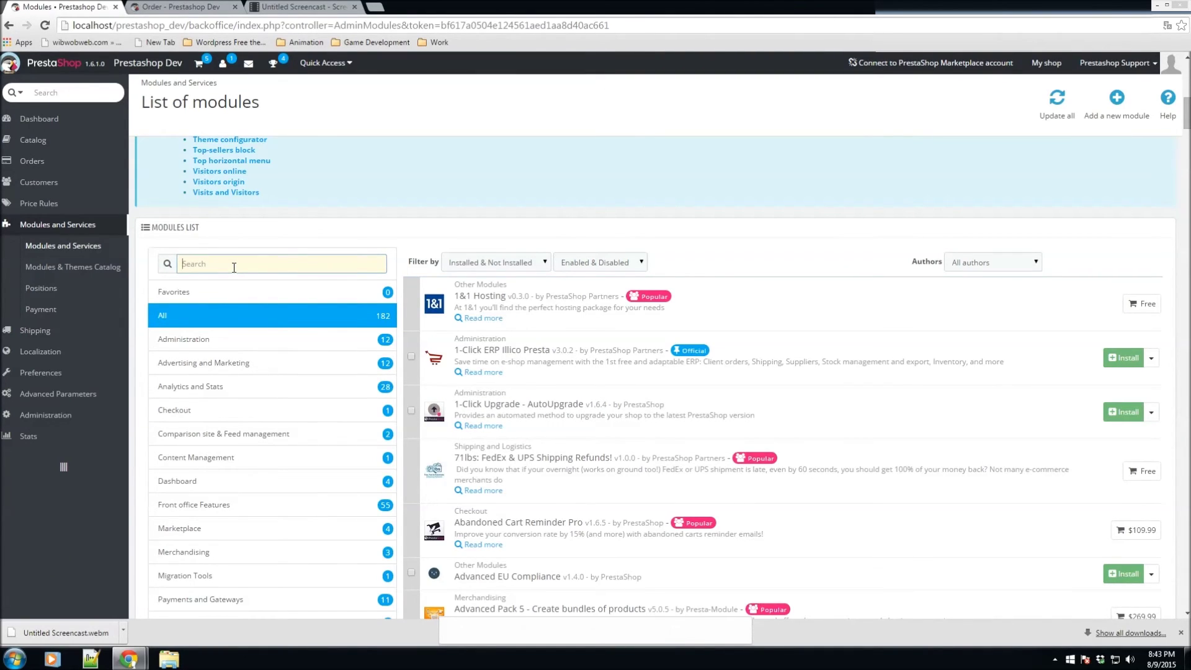
type("fedex")
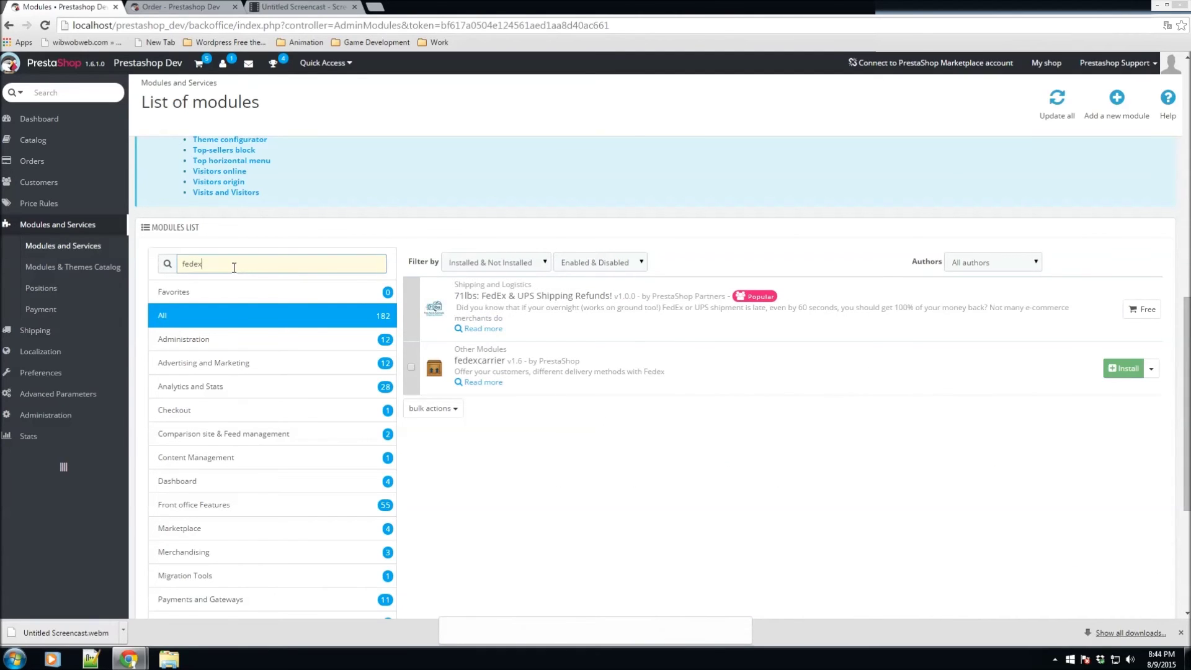
left_click(1120, 374)
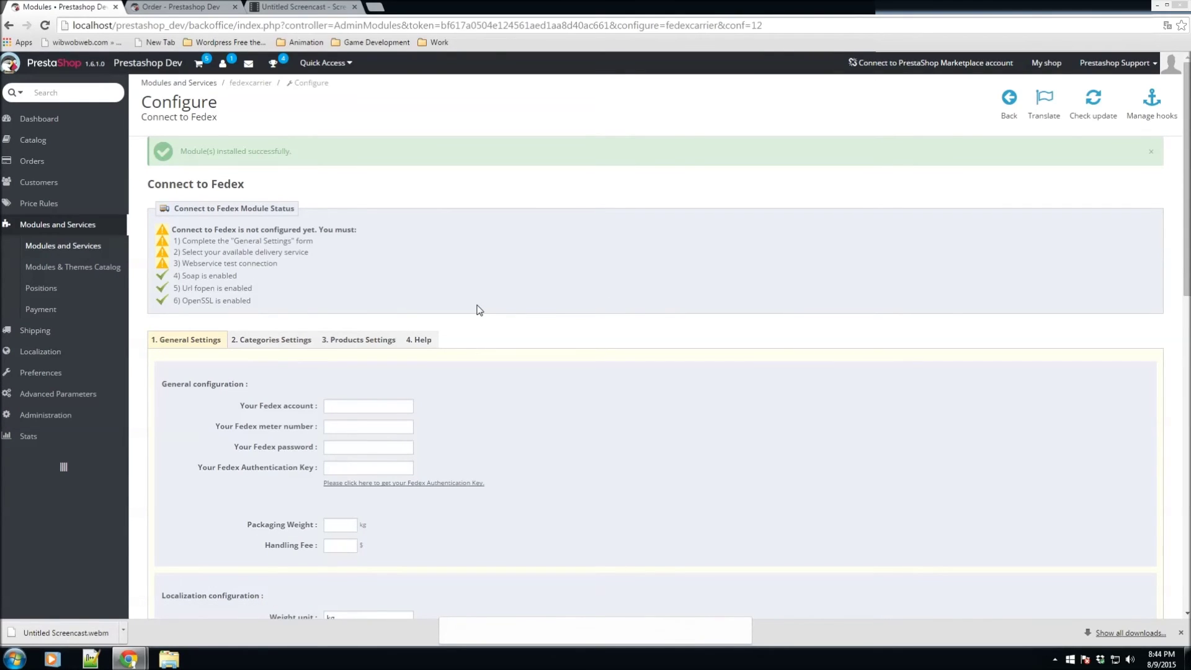
Examine the FedEx module's general settings, covering account credentials, units, address, packaging and delivery services.
scroll(453, 395, "down", 7)
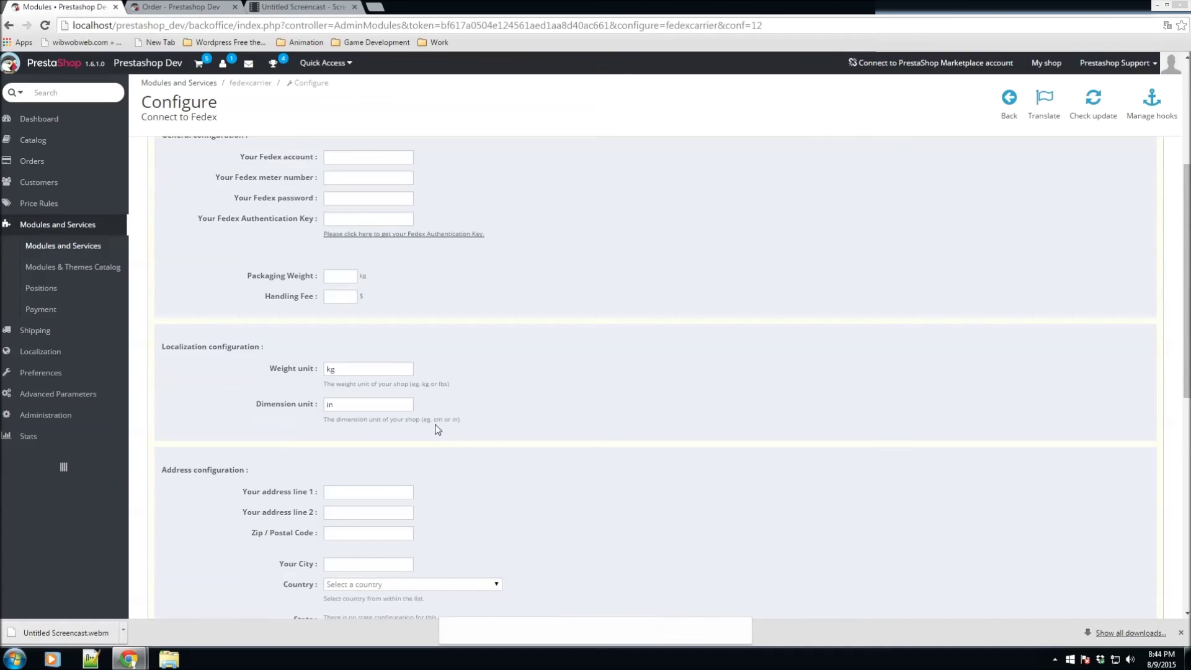
scroll(437, 428, "up", 4)
scroll(437, 428, "up", 3)
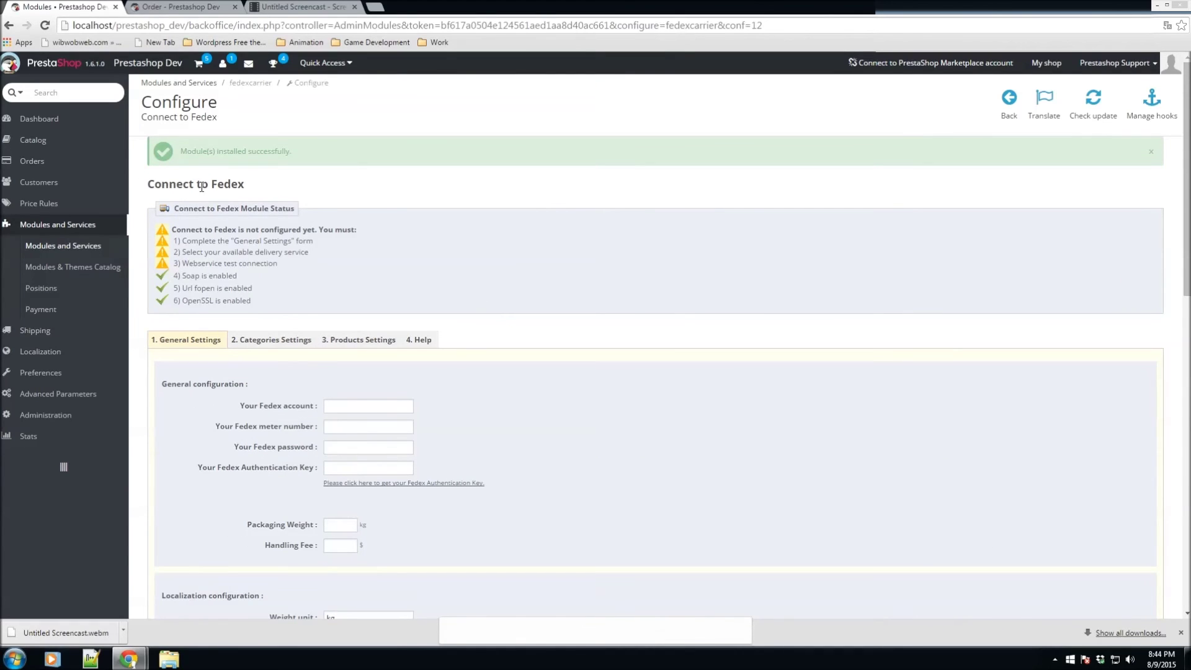
scroll(289, 322, "down", 2)
left_click(343, 283)
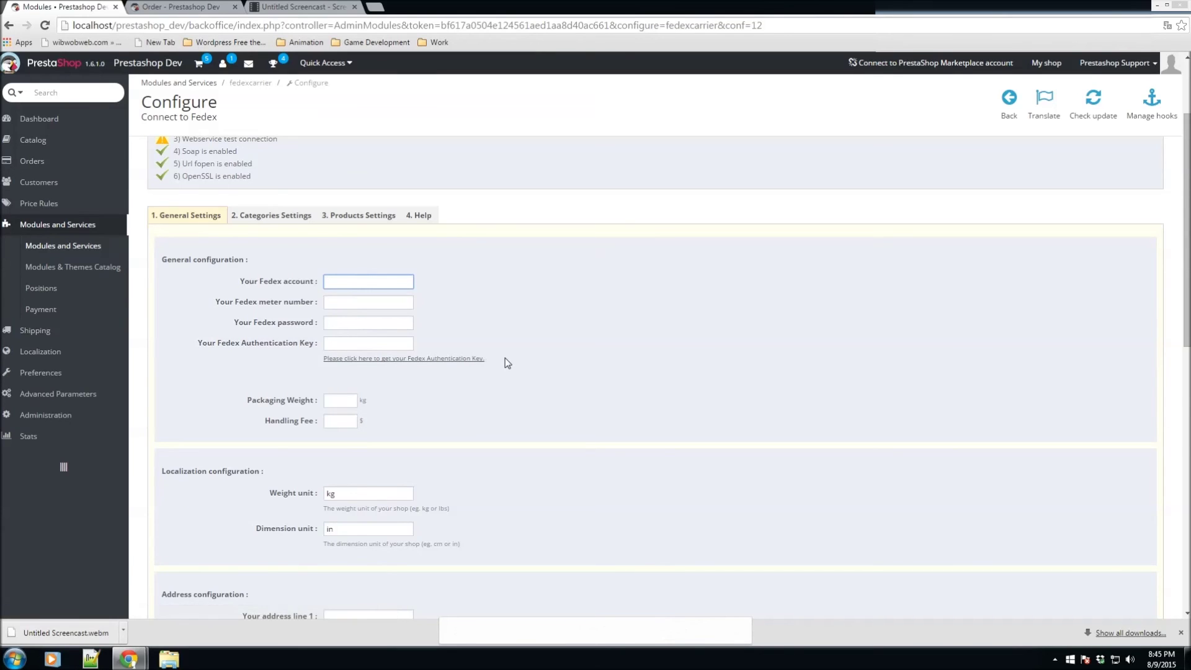
scroll(508, 360, "down", 10)
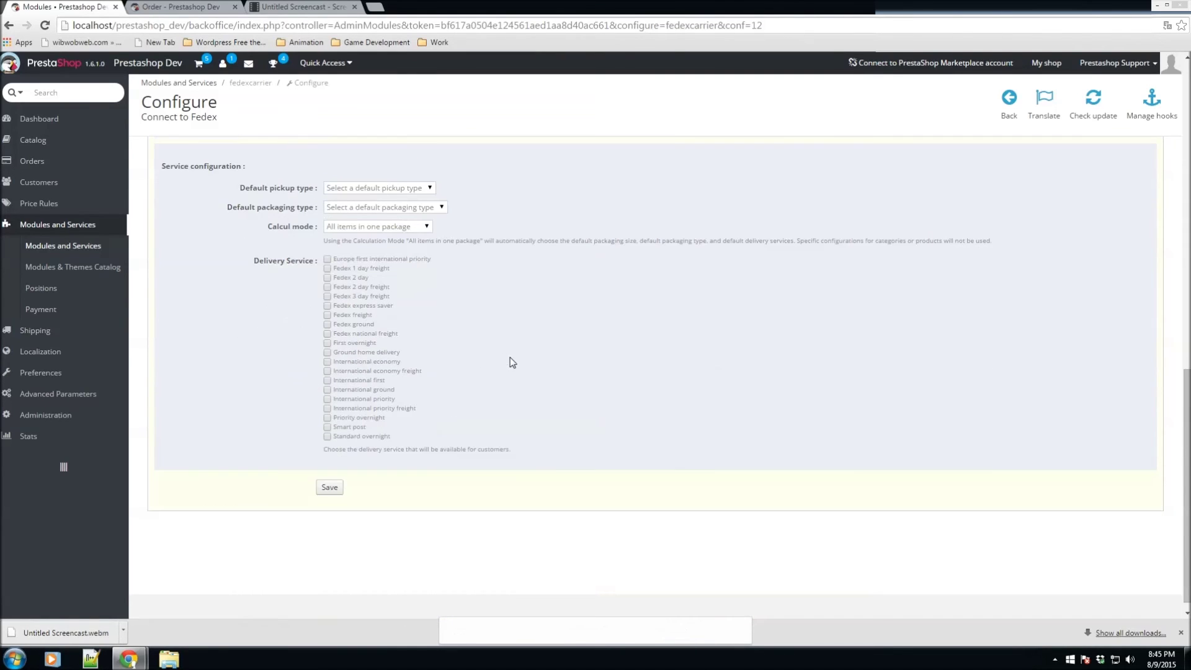
scroll(513, 362, "up", 3)
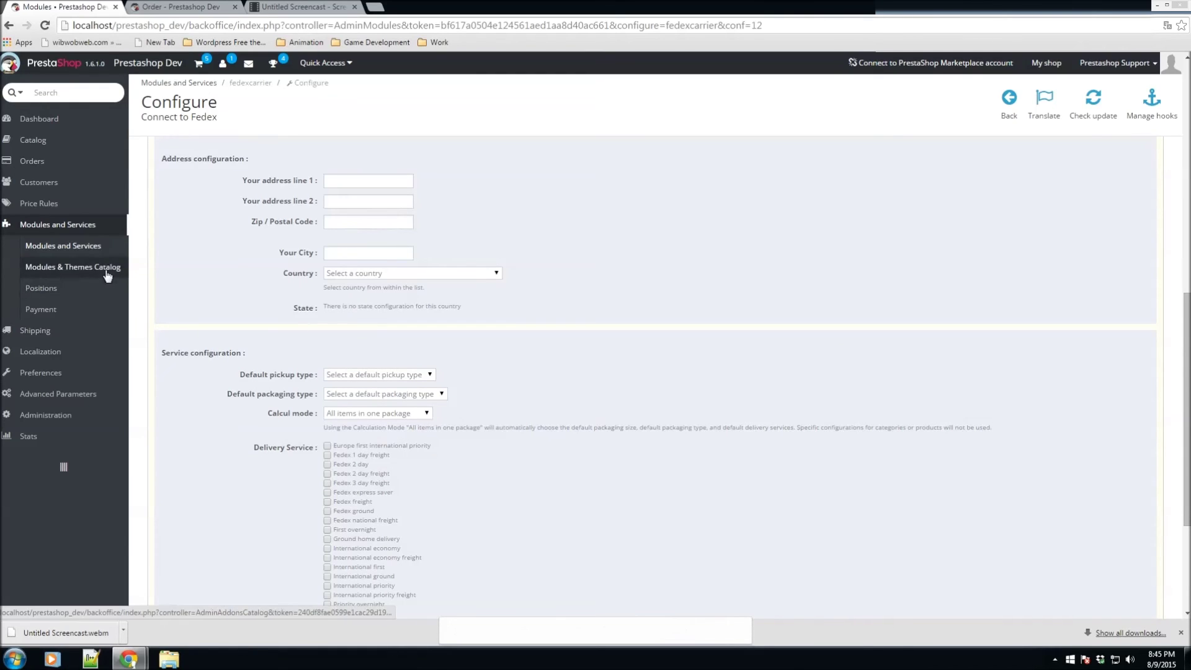
scroll(526, 484, "up", 6)
scroll(543, 495, "up", 3)
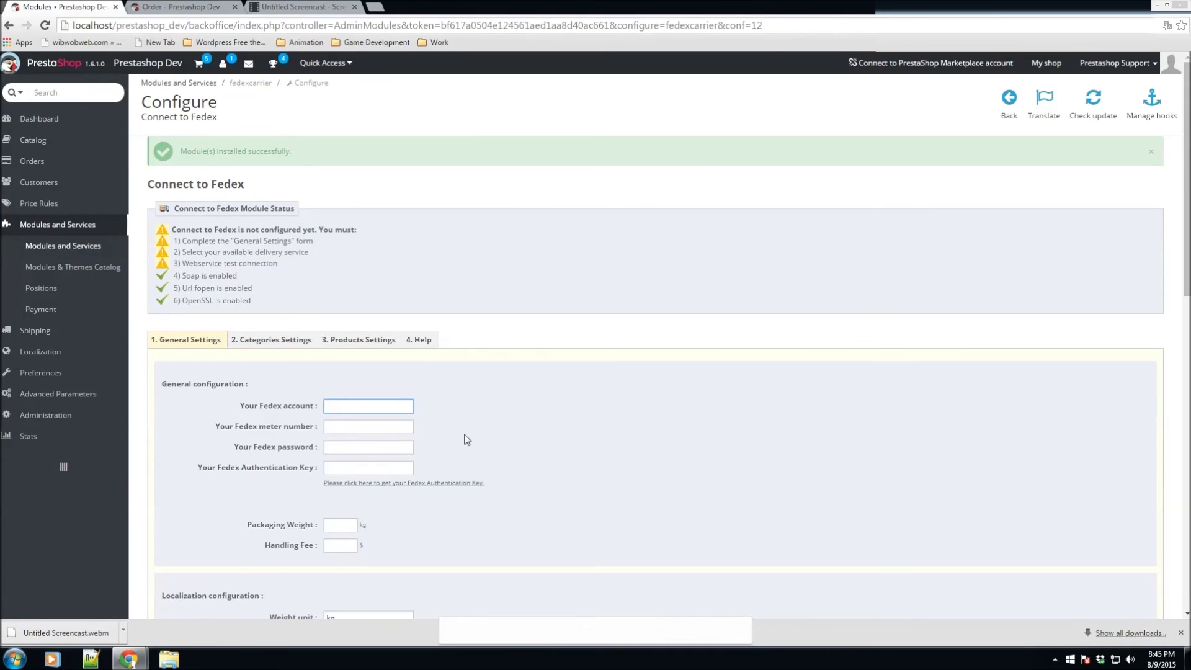
Open the shipping carrier list and look through the FedEx delivery services in it.
mouse_move(109, 338)
left_click(173, 338)
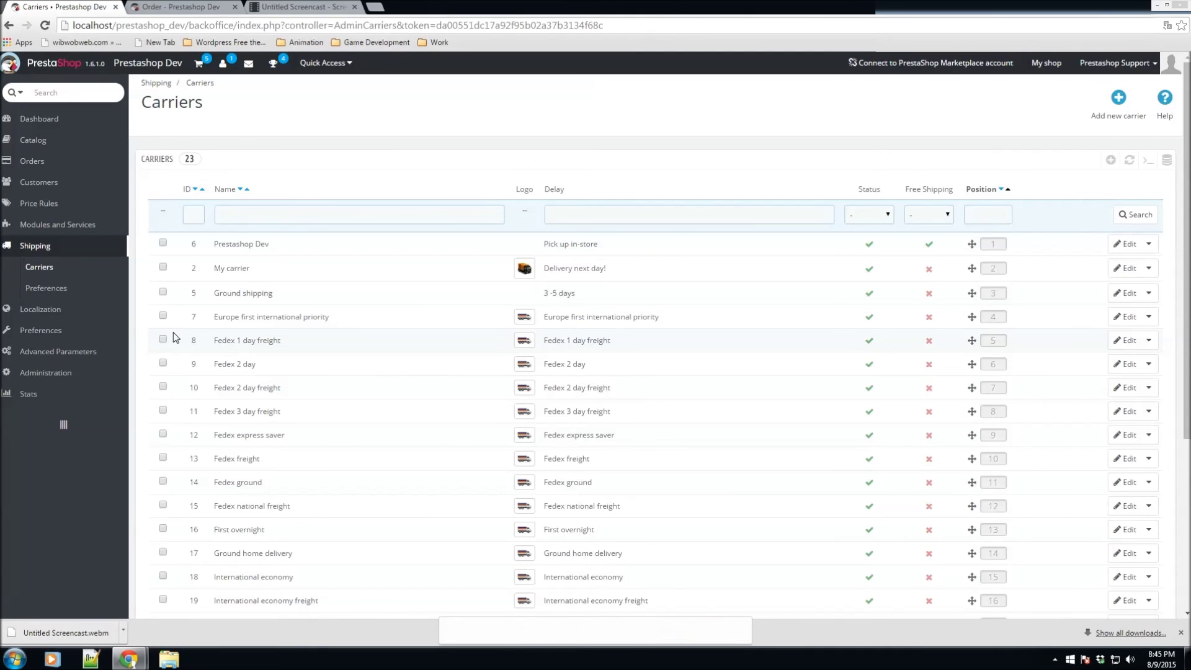
scroll(427, 352, "down", 4)
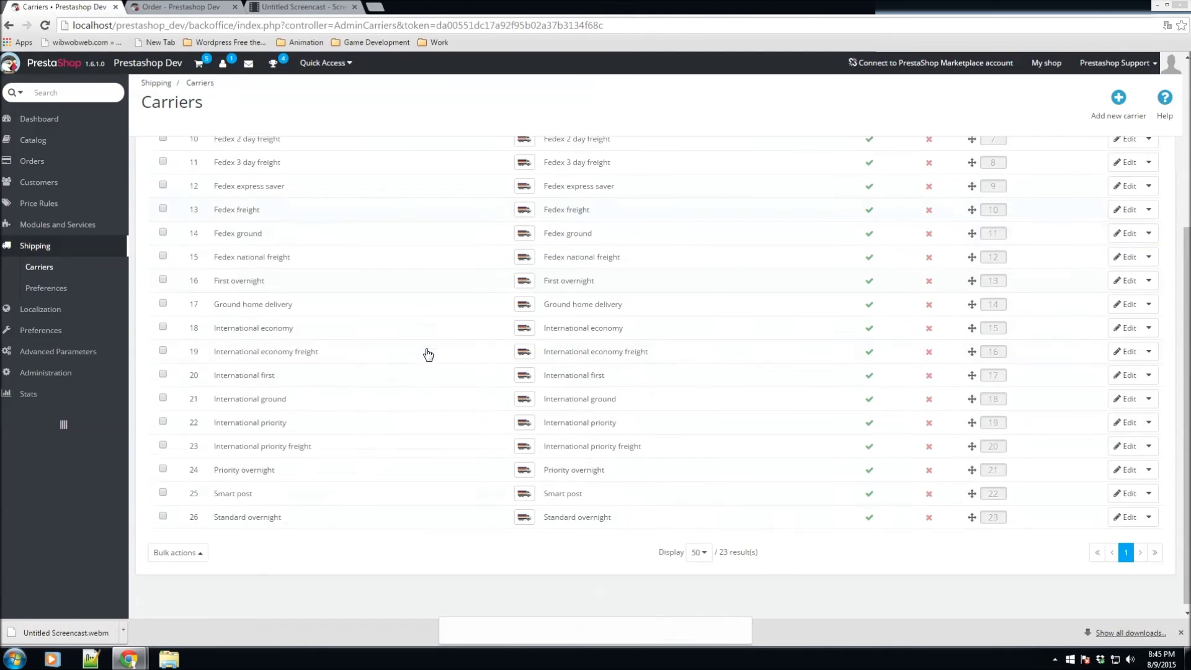
Review the full carrier list in the back office and check it against the shipping options at the storefront checkout.
scroll(428, 355, "up", 4)
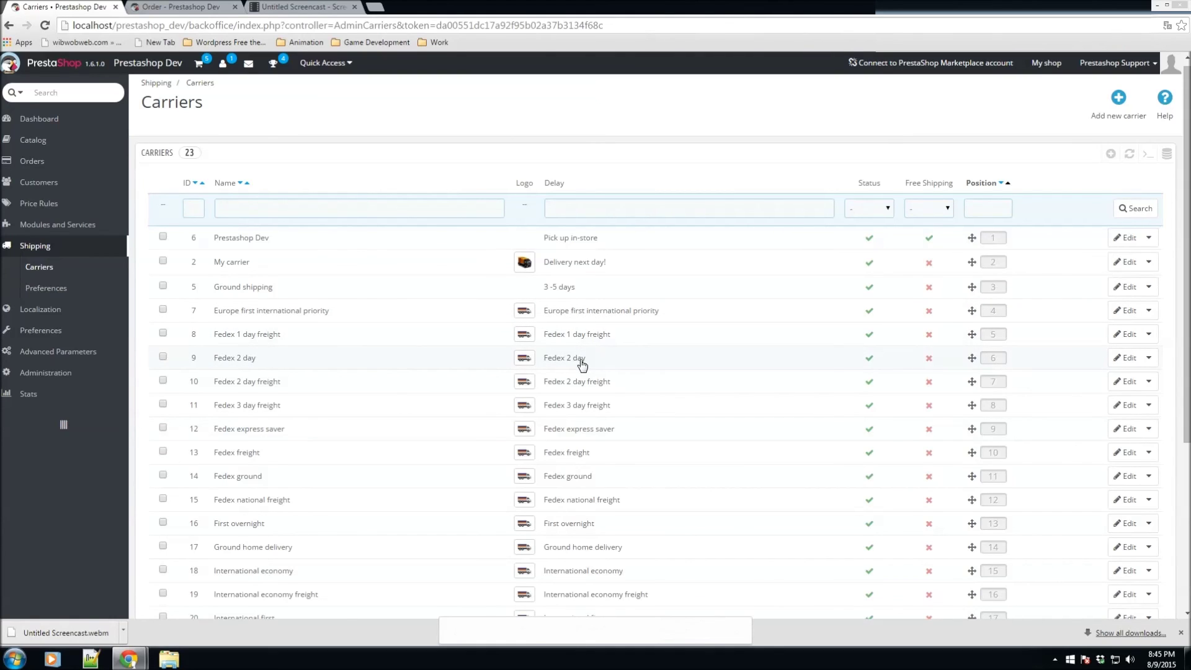
scroll(582, 364, "down", 4)
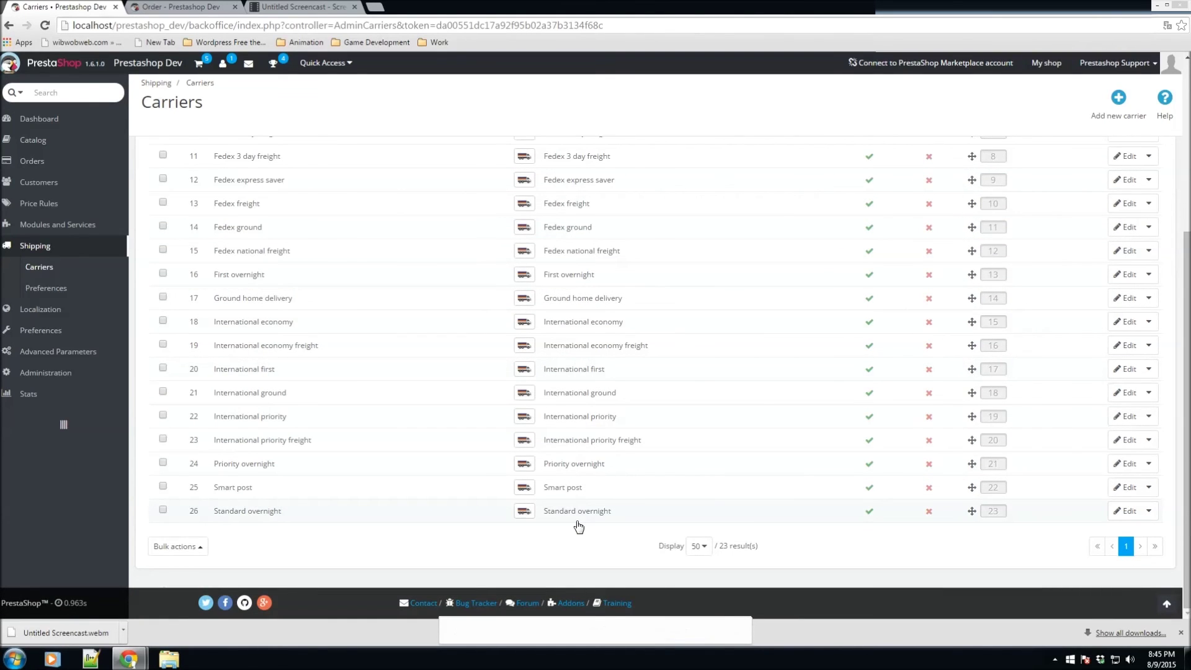
scroll(511, 325, "up", 4)
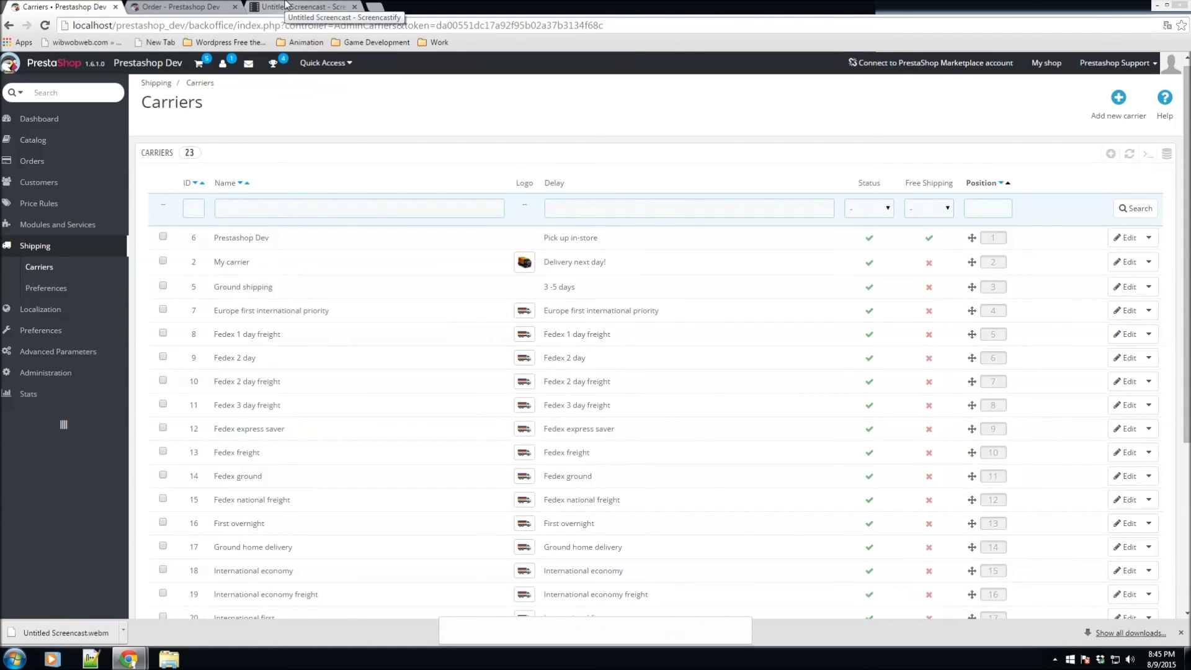
left_click(183, 6)
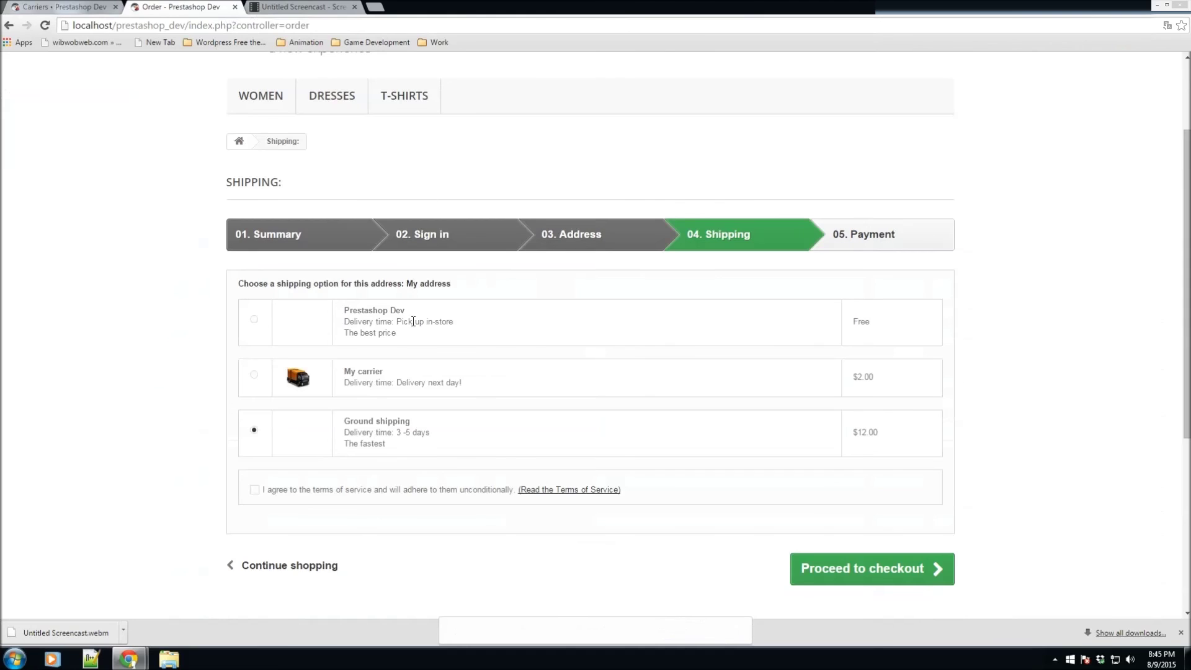
left_click(264, 6)
left_click(186, 6)
left_click(80, 6)
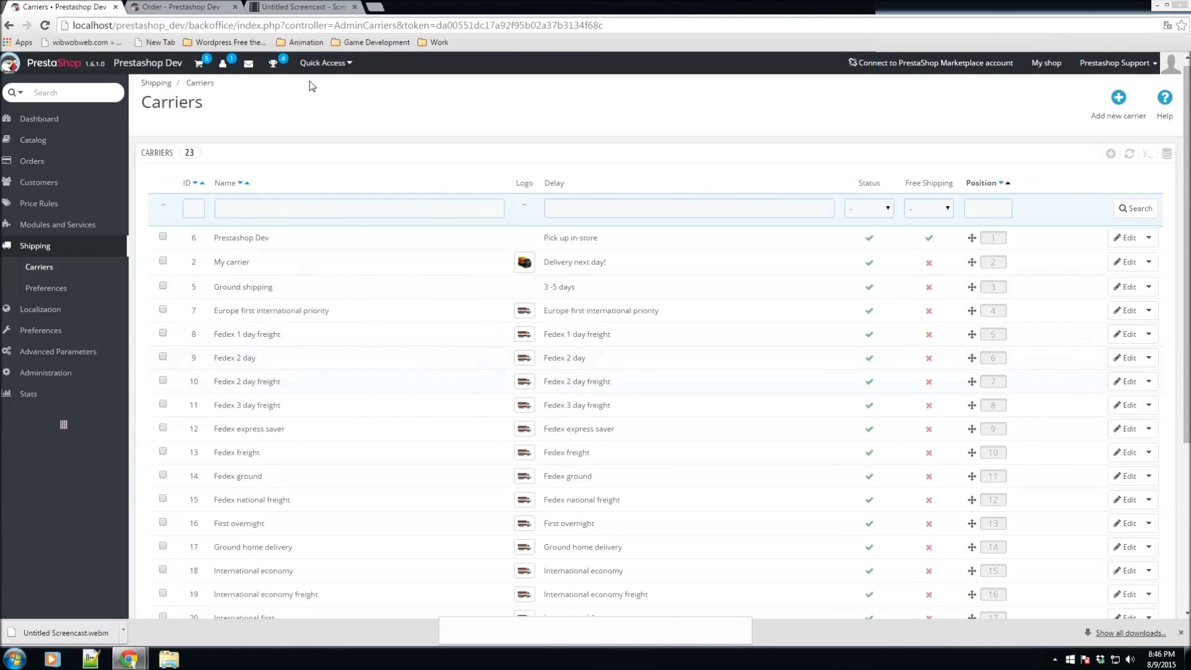
Reload the checkout's shipping page and compare its delivery options with the FedEx carriers in the back office.
left_click(190, 9)
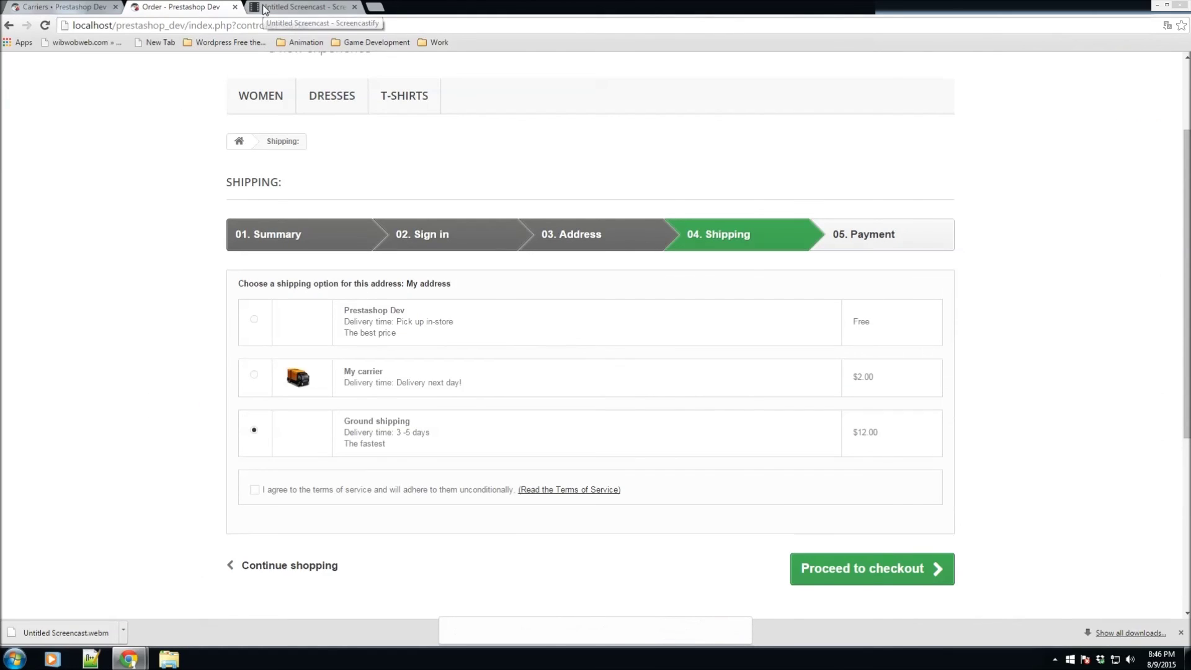
key("F5")
key("Return")
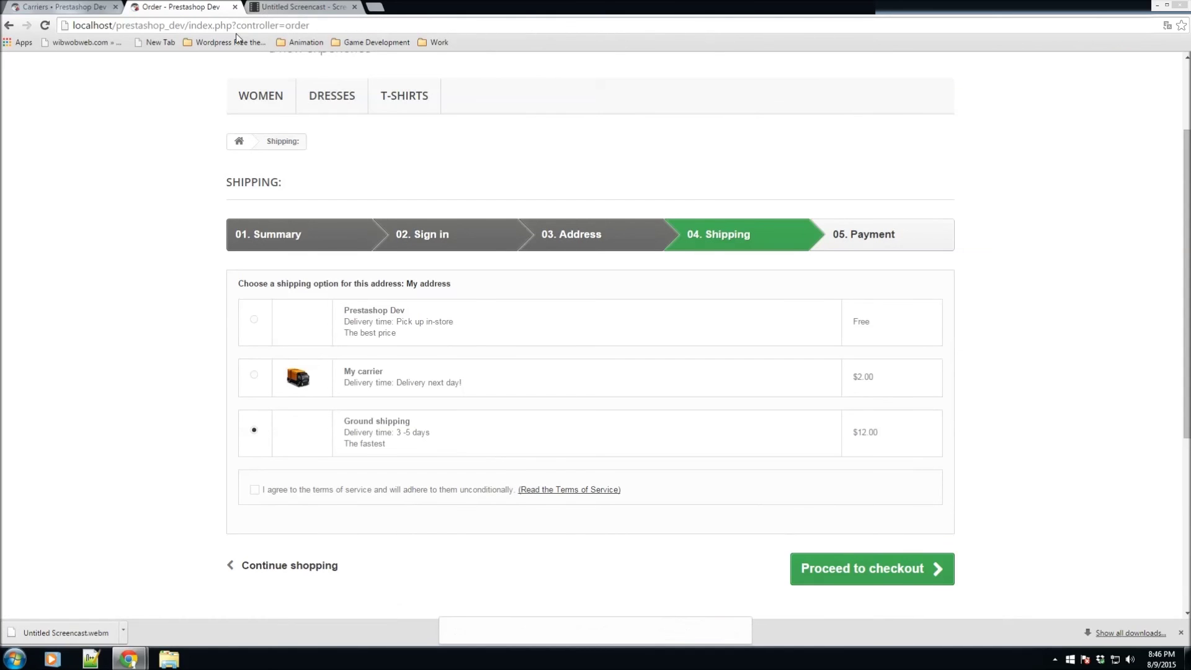
key("ctrl+shift+Tab")
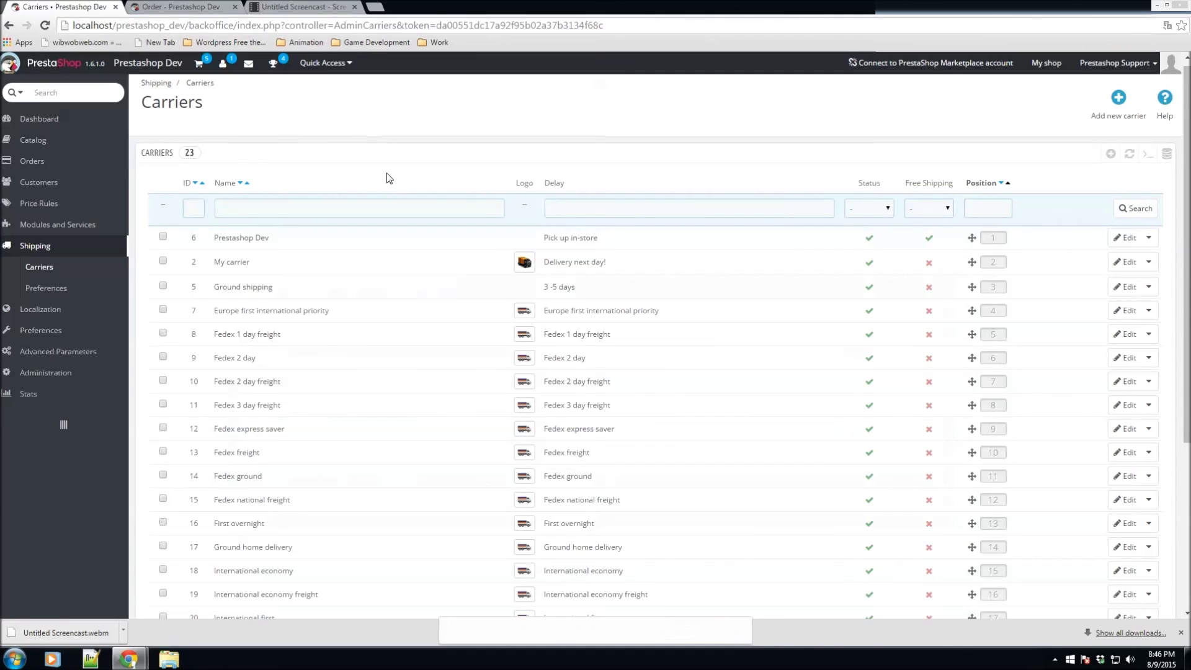
scroll(858, 407, "down", 3)
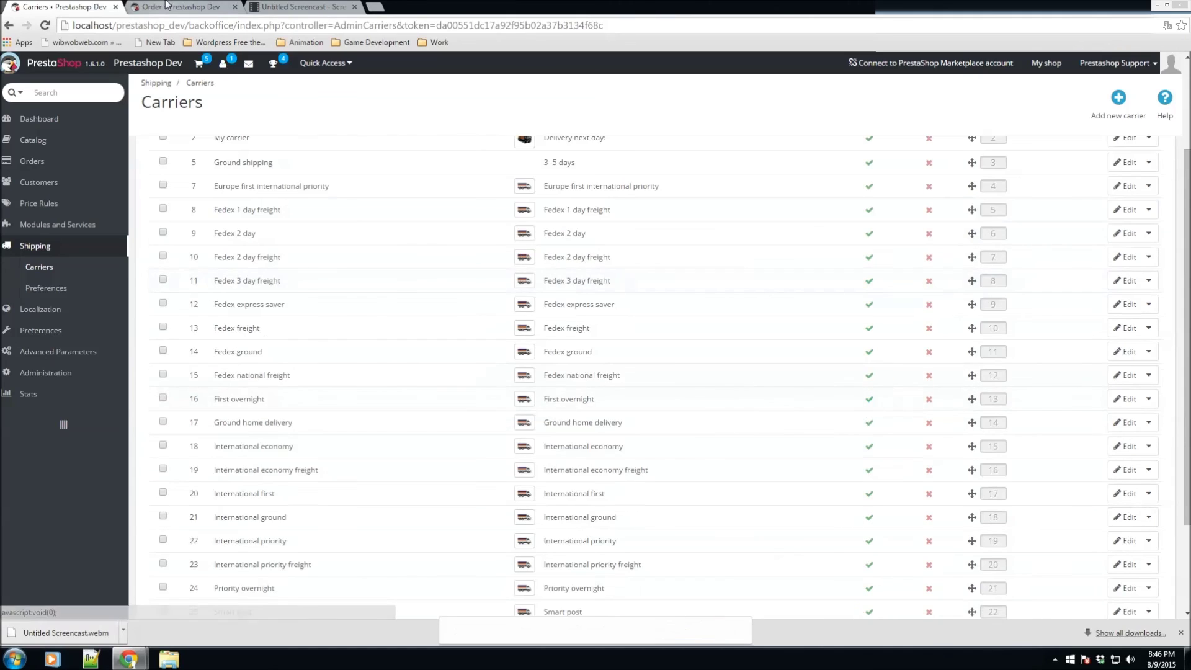
key("ctrl+Tab")
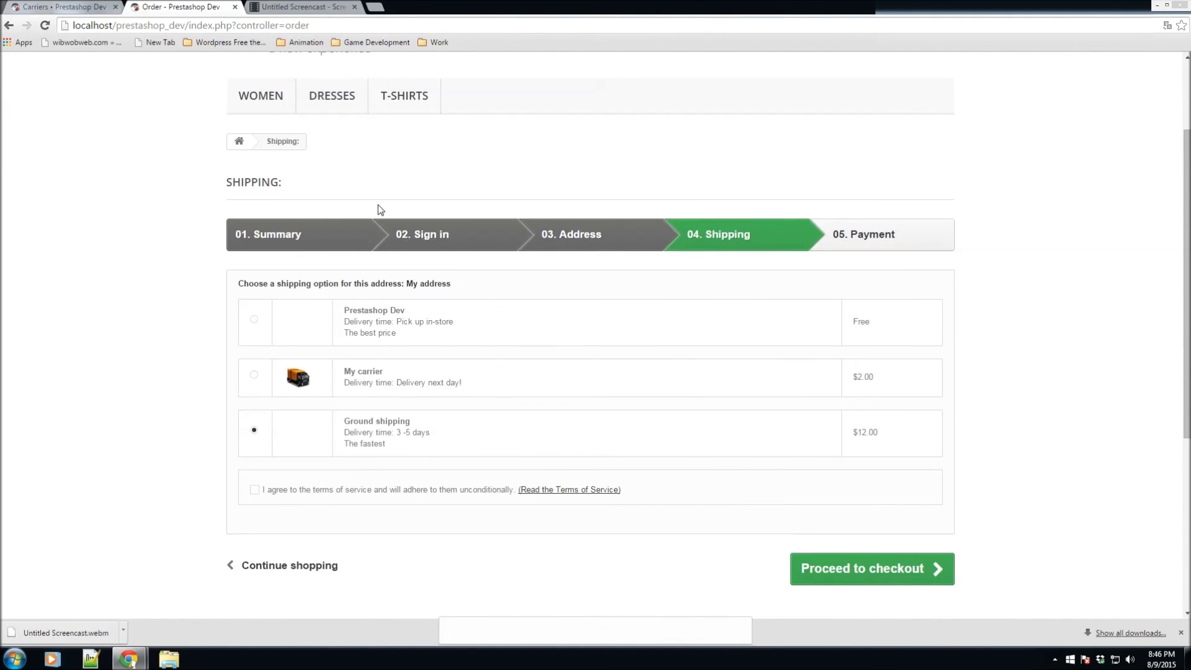
Return to the back office carrier list and look through all FedEx services and their status.
left_click(69, 5)
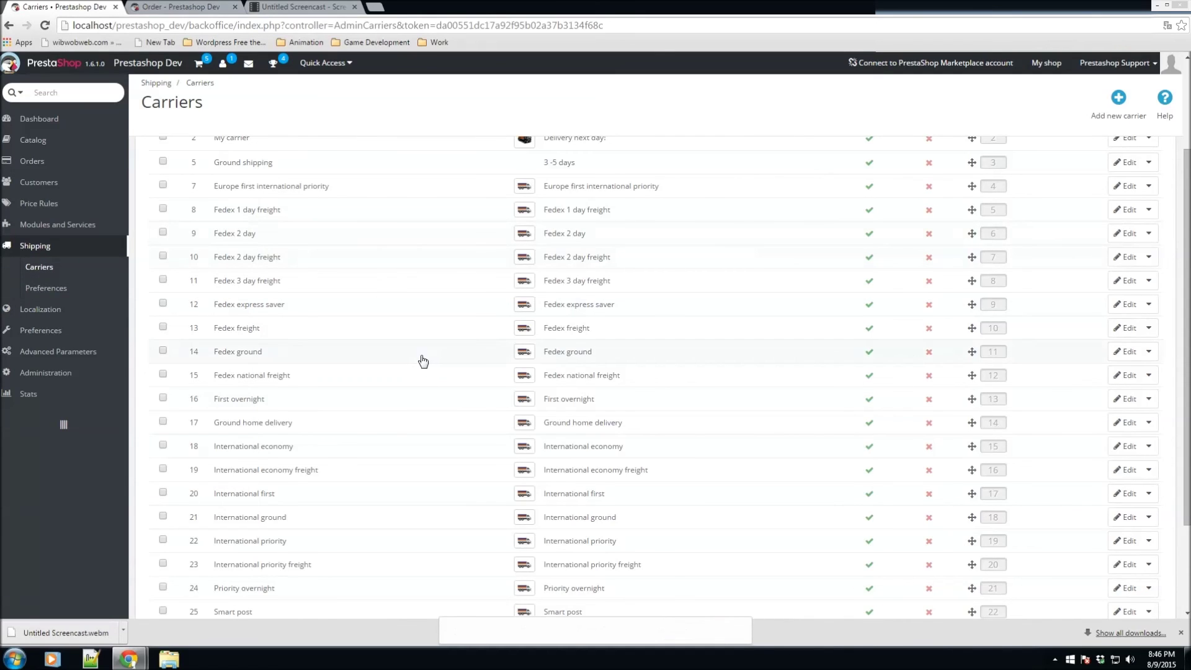
scroll(596, 425, "down", 3)
scroll(554, 415, "up", 6)
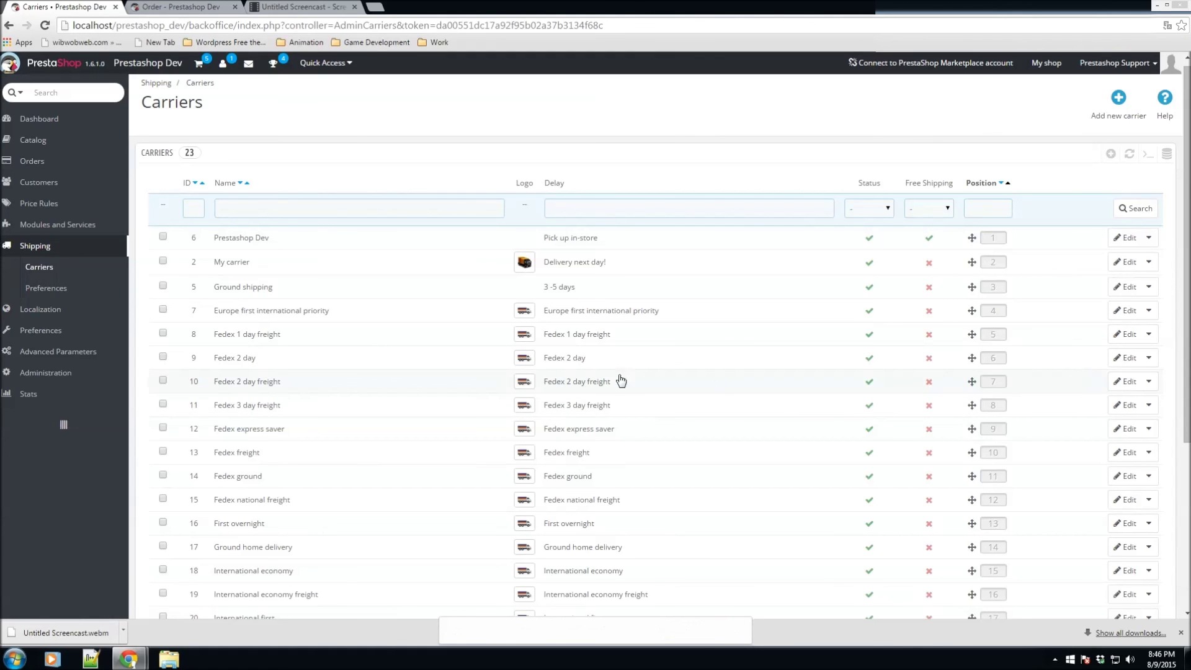
scroll(614, 397, "down", 4)
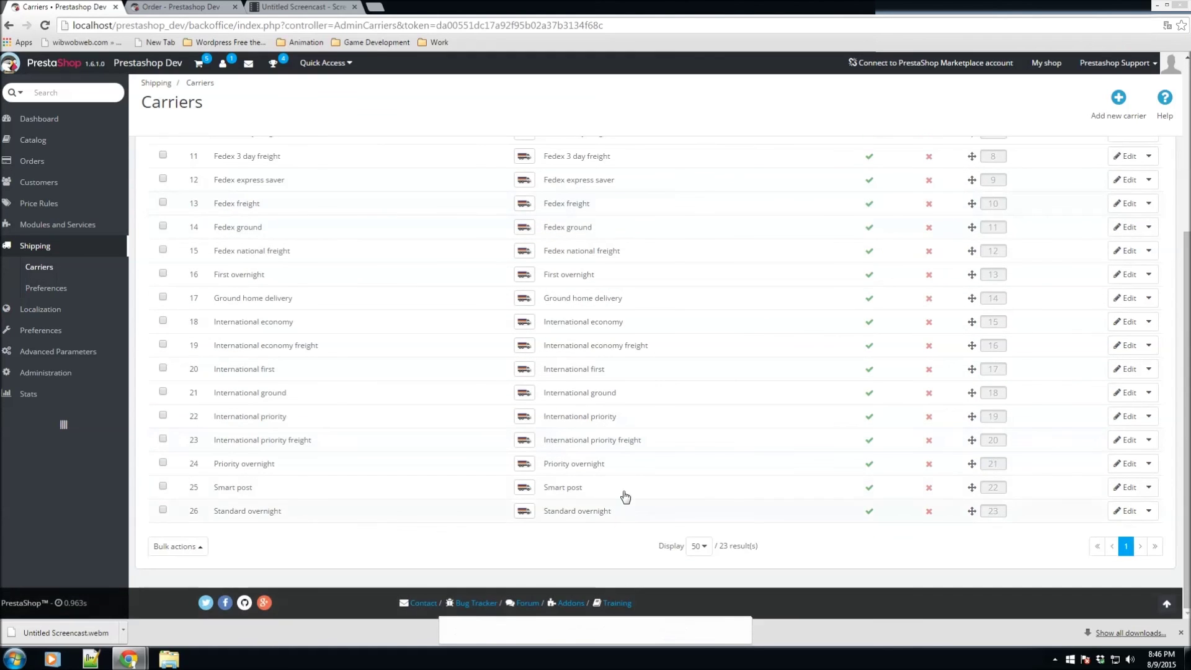
scroll(574, 486, "up", 5)
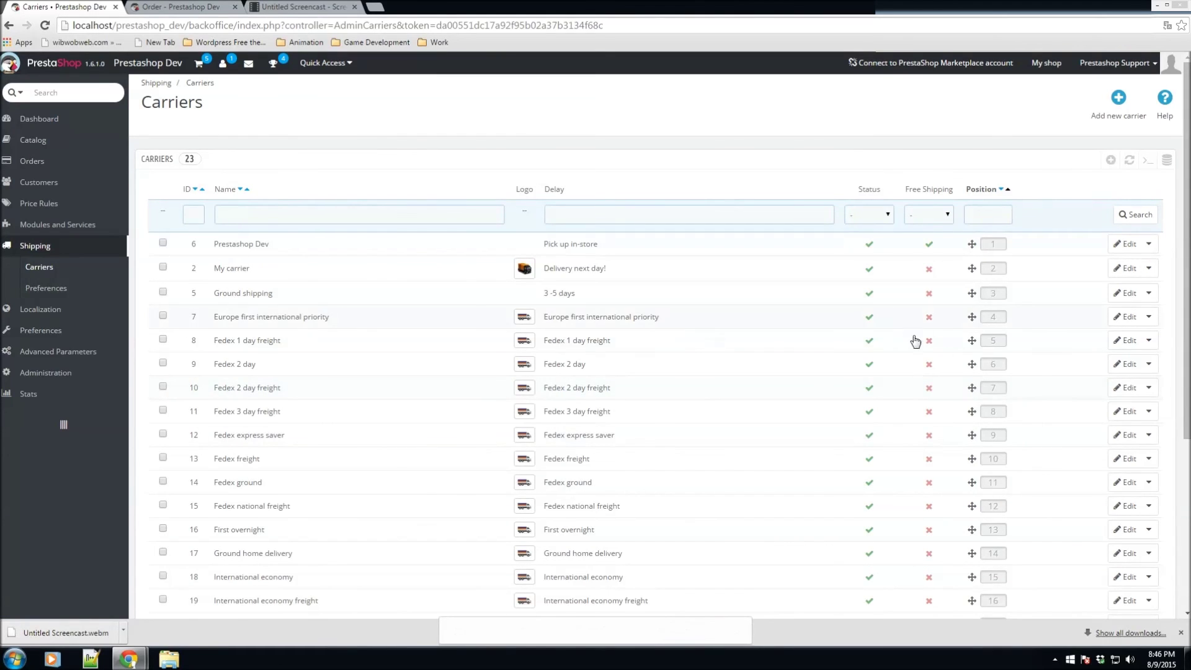
Open the Fedex 1 day freight carrier, examine its shipping locations, weight range and costs, and return to the carrier list.
left_click(1125, 340)
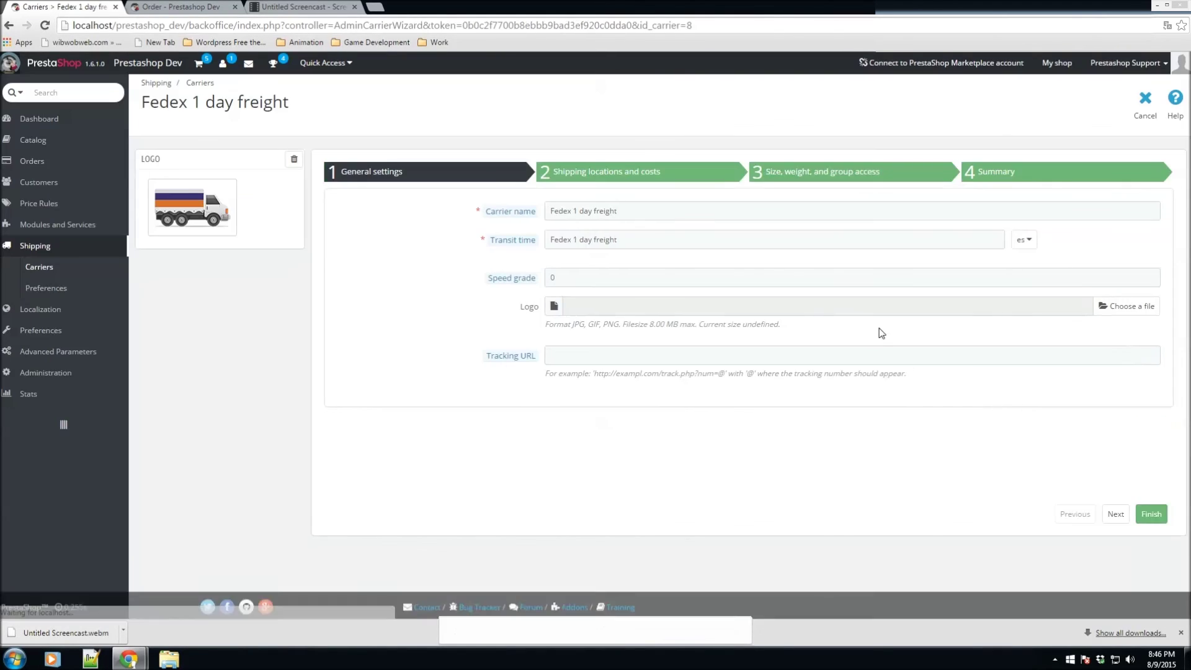
left_click(568, 178)
scroll(540, 372, "down", 3)
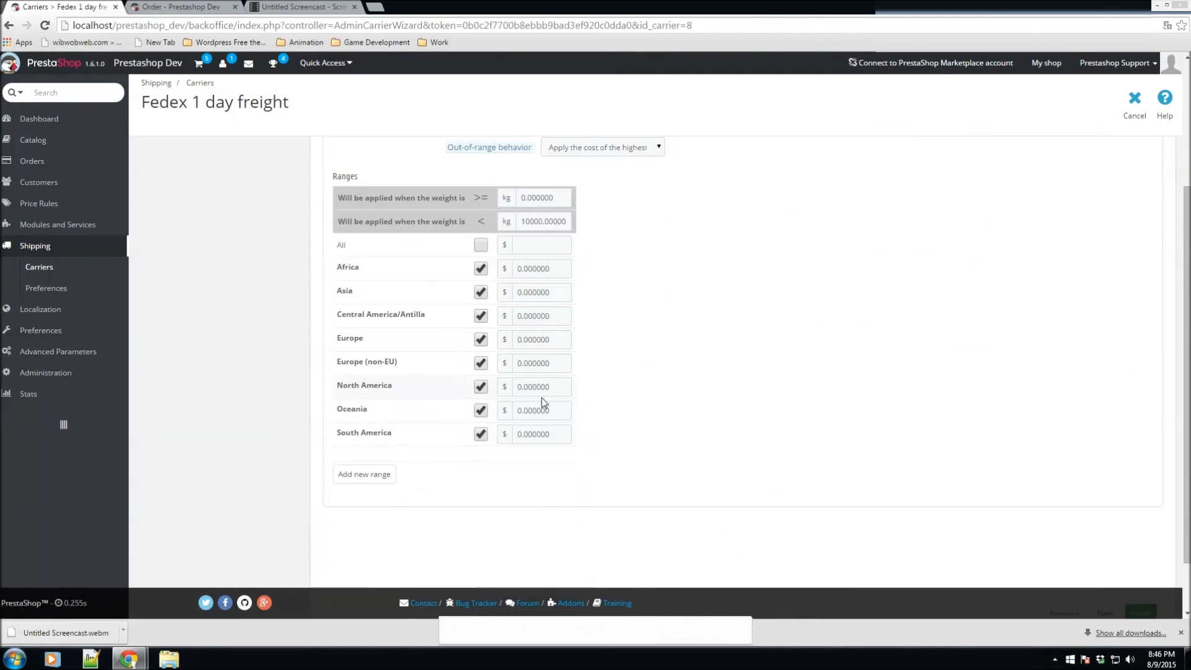
scroll(588, 343, "up", 3)
scroll(550, 367, "down", 3)
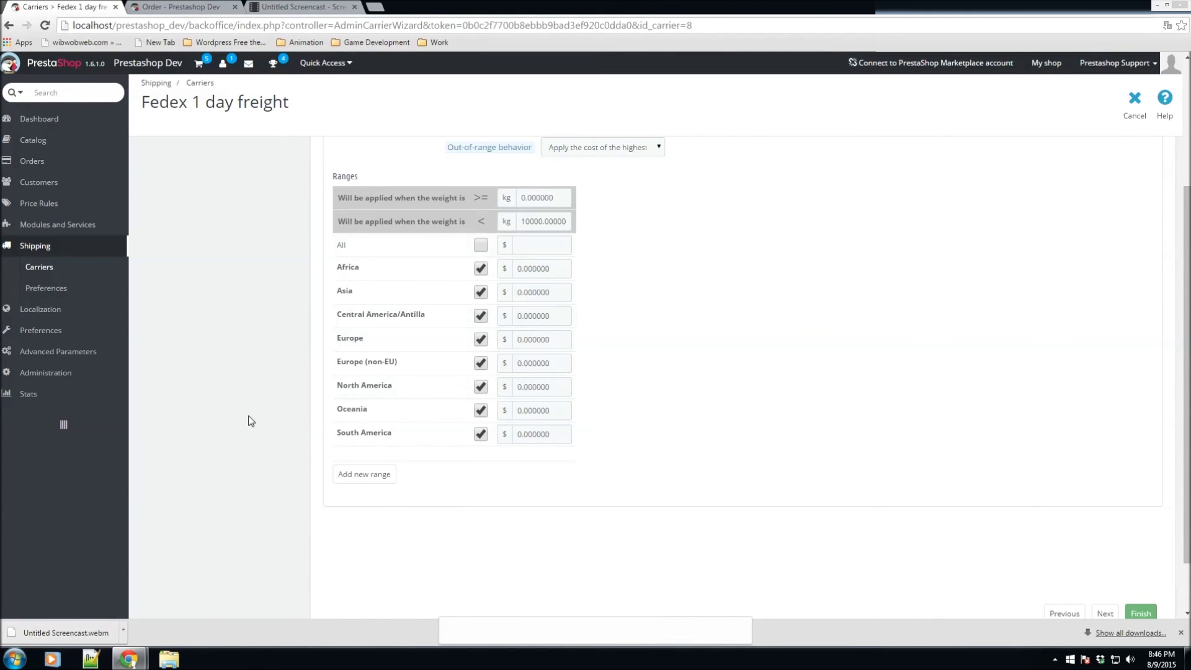
scroll(574, 345, "up", 3)
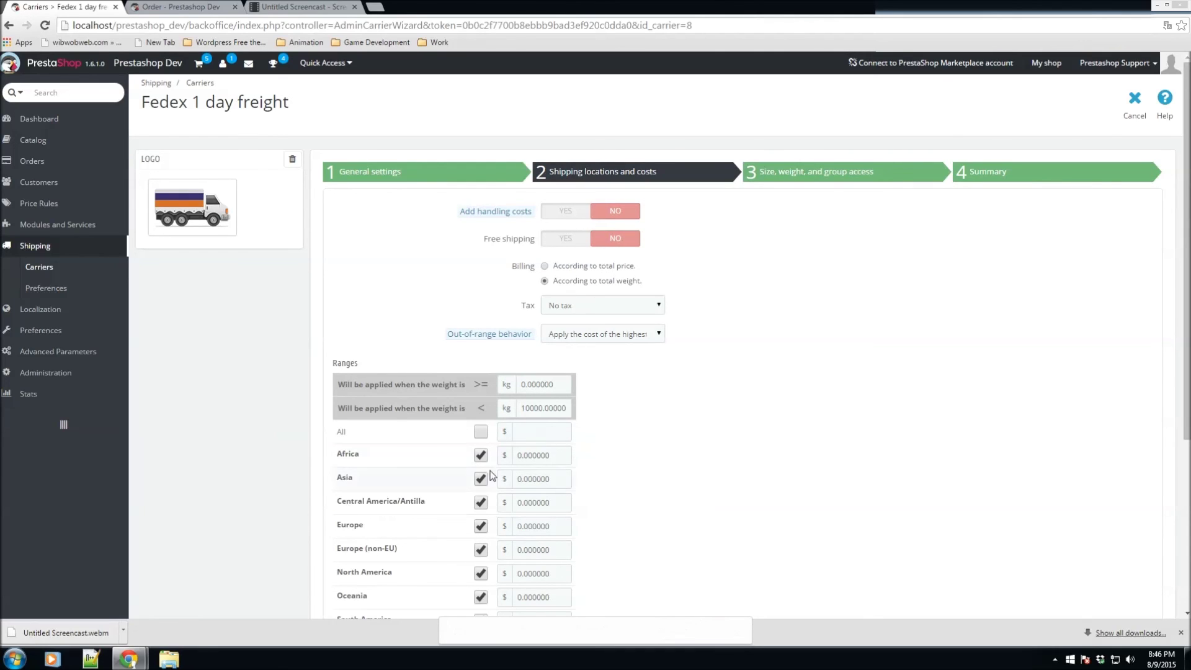
left_click(35, 269)
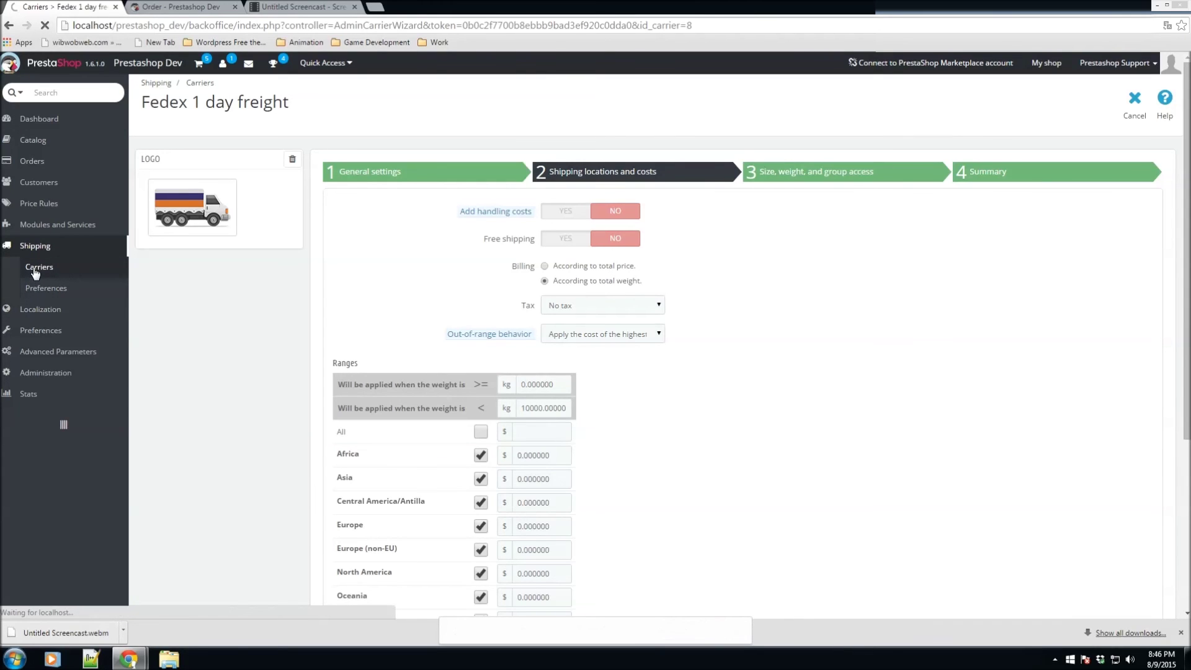